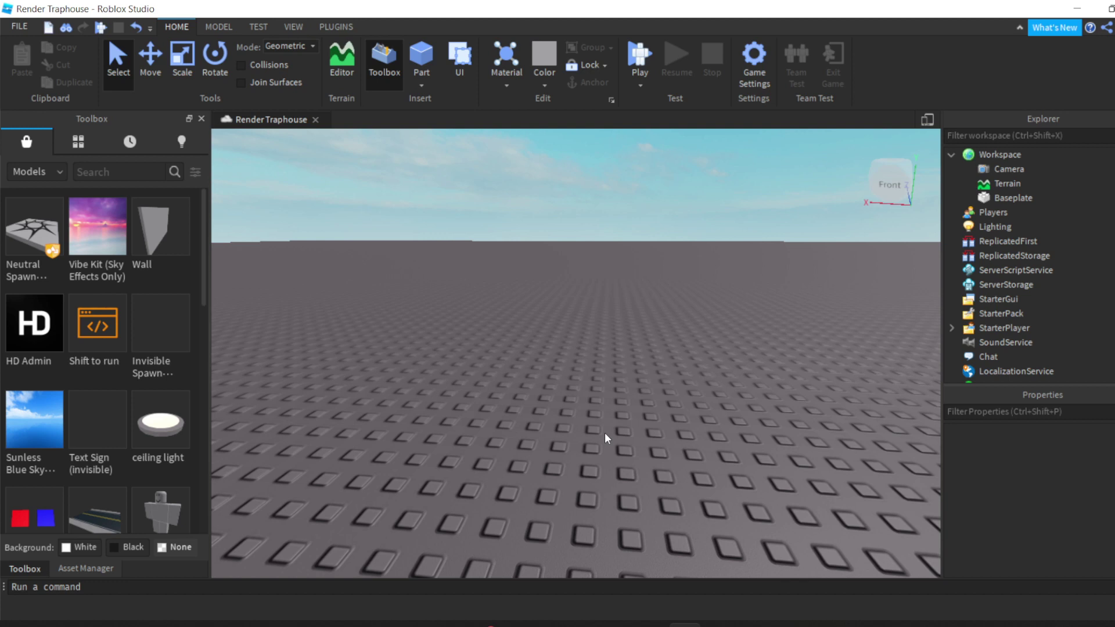
{"action": "left_click", "coordinate": [337, 26]}
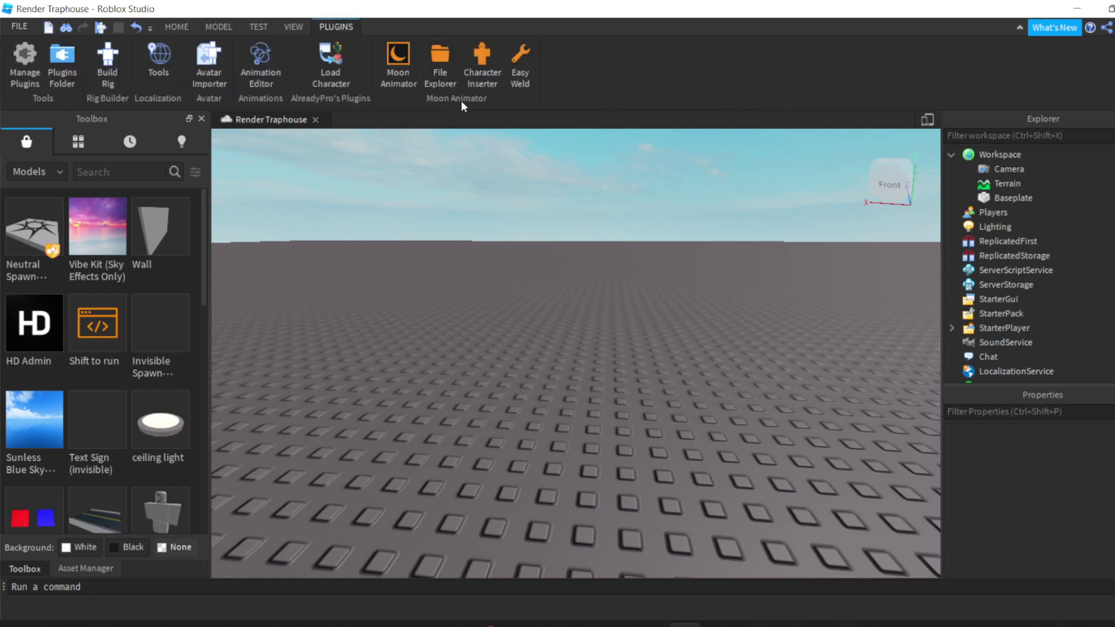
{"action": "left_click", "coordinate": [333, 71]}
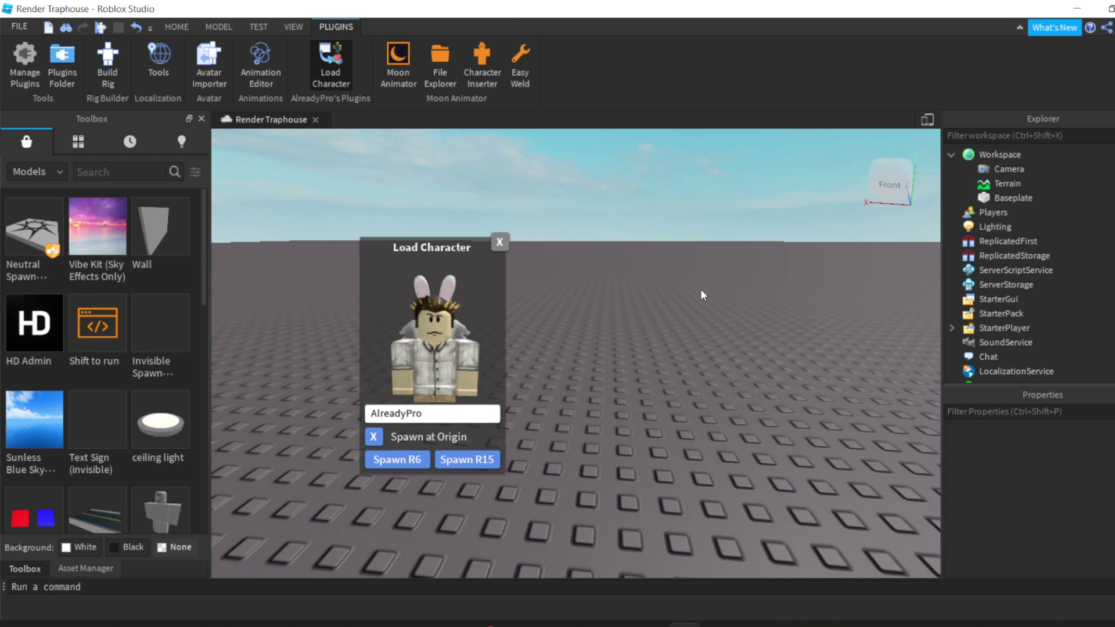
{"action": "left_click", "coordinate": [505, 247]}
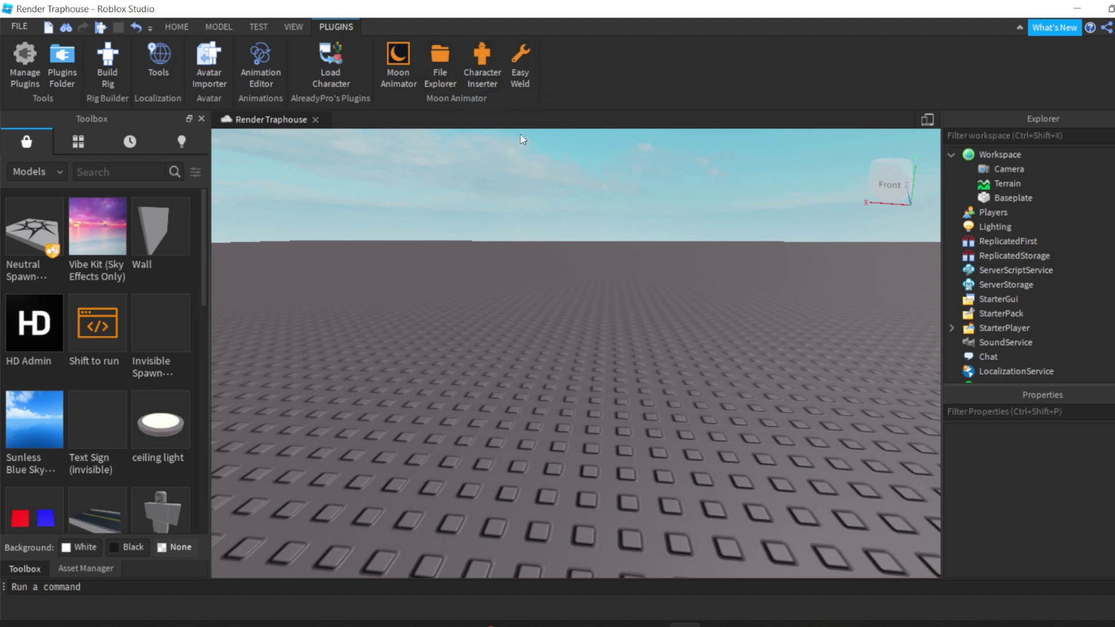
Open Moon Animator's Character Inserter and page forward through the saved characters
{"action": "left_click", "coordinate": [486, 68]}
{"action": "left_click_drag", "start_coordinate": [628, 221], "coordinate": [609, 206]}
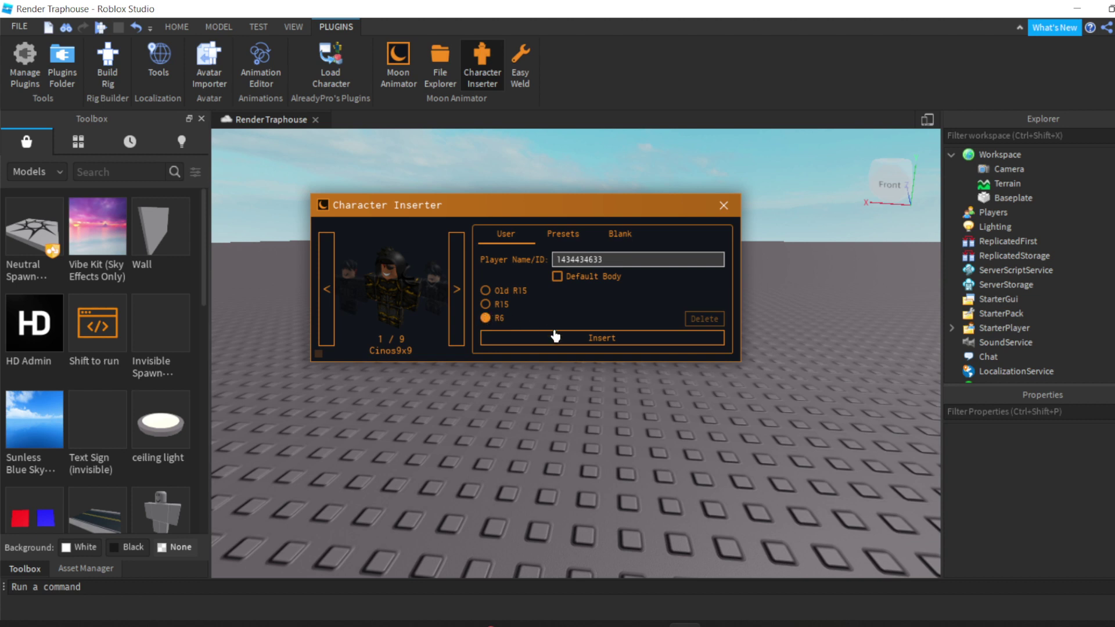
{"action": "left_click", "coordinate": [458, 288]}
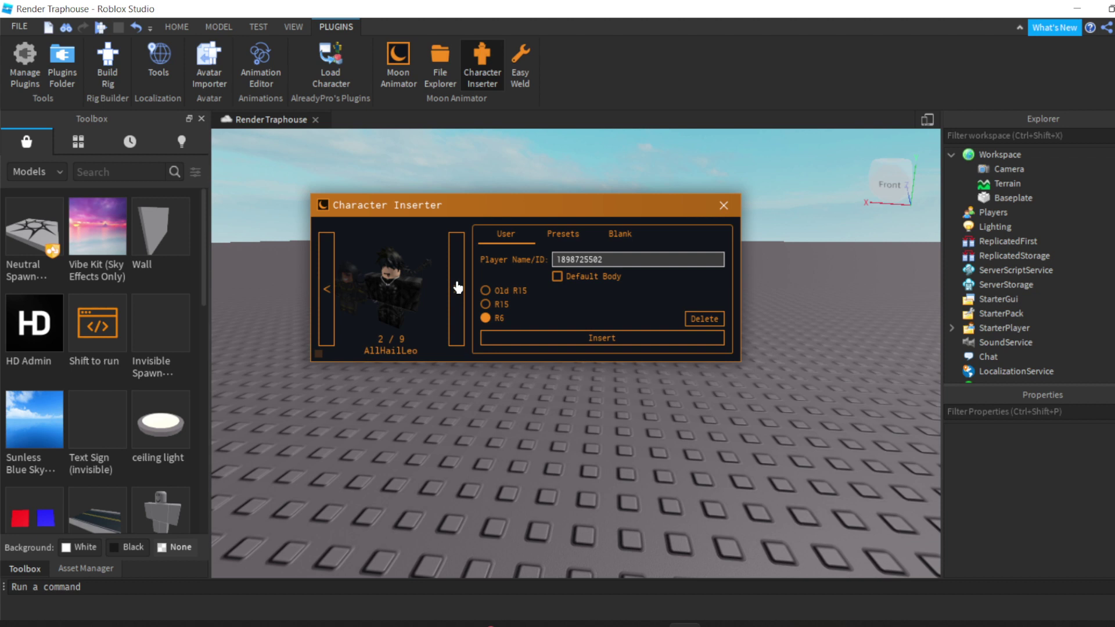
{"action": "left_click", "coordinate": [458, 289]}
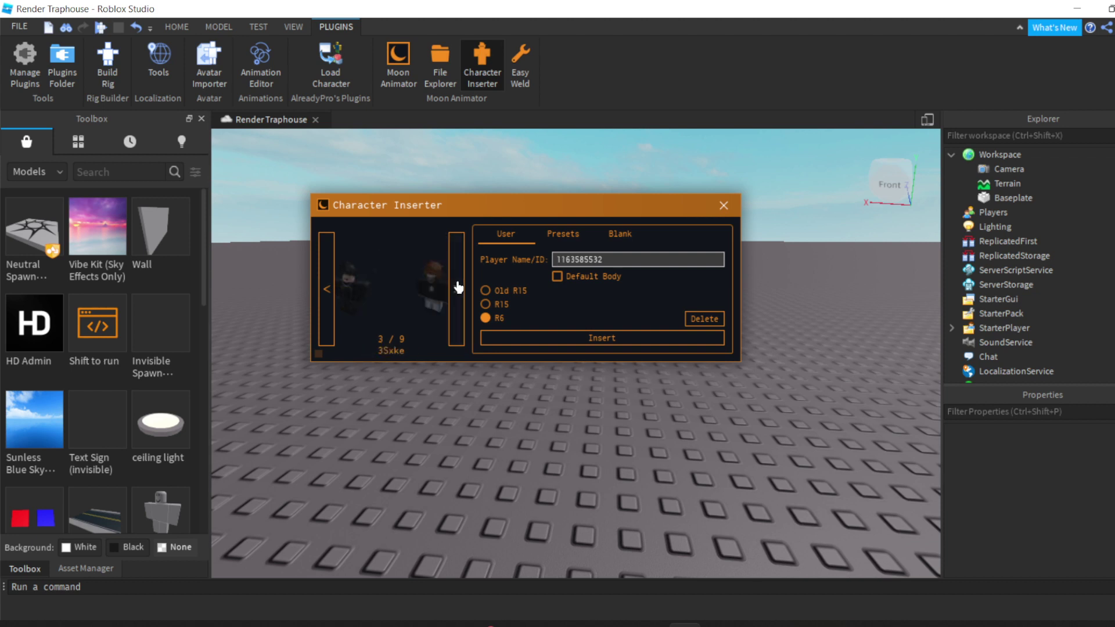
{"action": "left_click", "coordinate": [458, 287]}
{"action": "left_click", "coordinate": [458, 287]}
{"action": "left_click", "coordinate": [458, 288]}
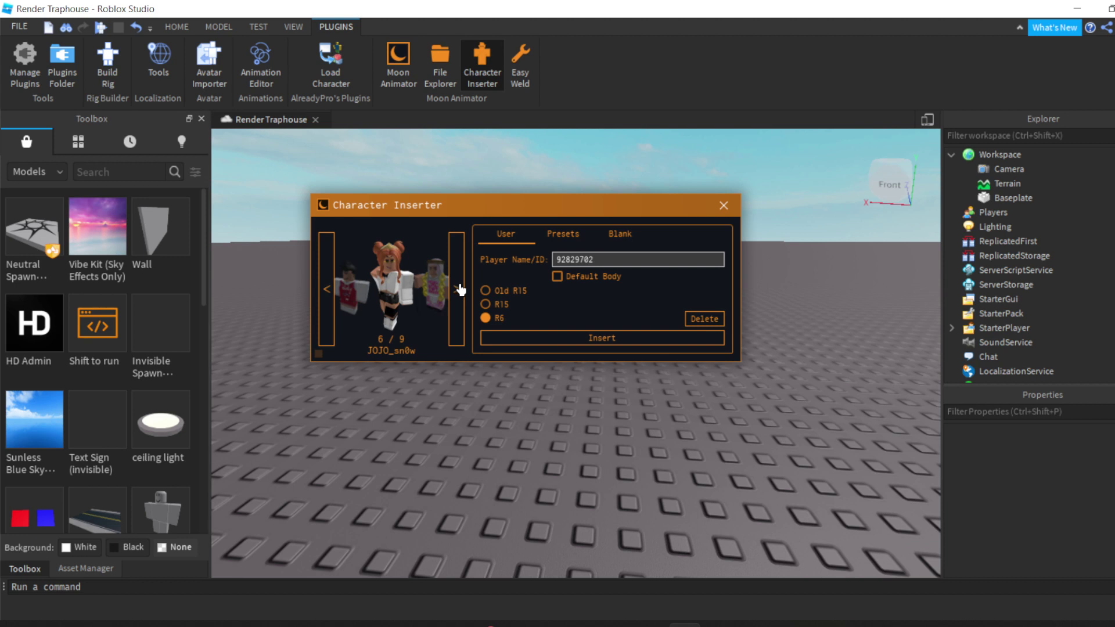
Wrap around to saved character 1 of 9, the black-and-gold armored avatar, keeping R6
{"action": "left_click", "coordinate": [460, 289]}
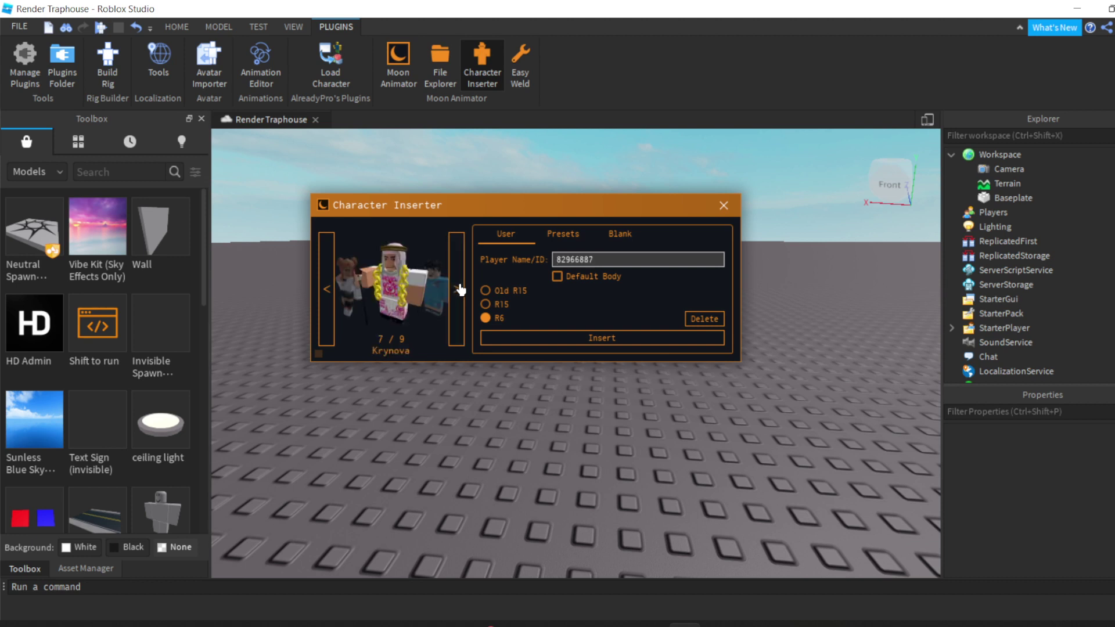
{"action": "left_click", "coordinate": [461, 290]}
{"action": "left_click", "coordinate": [461, 289]}
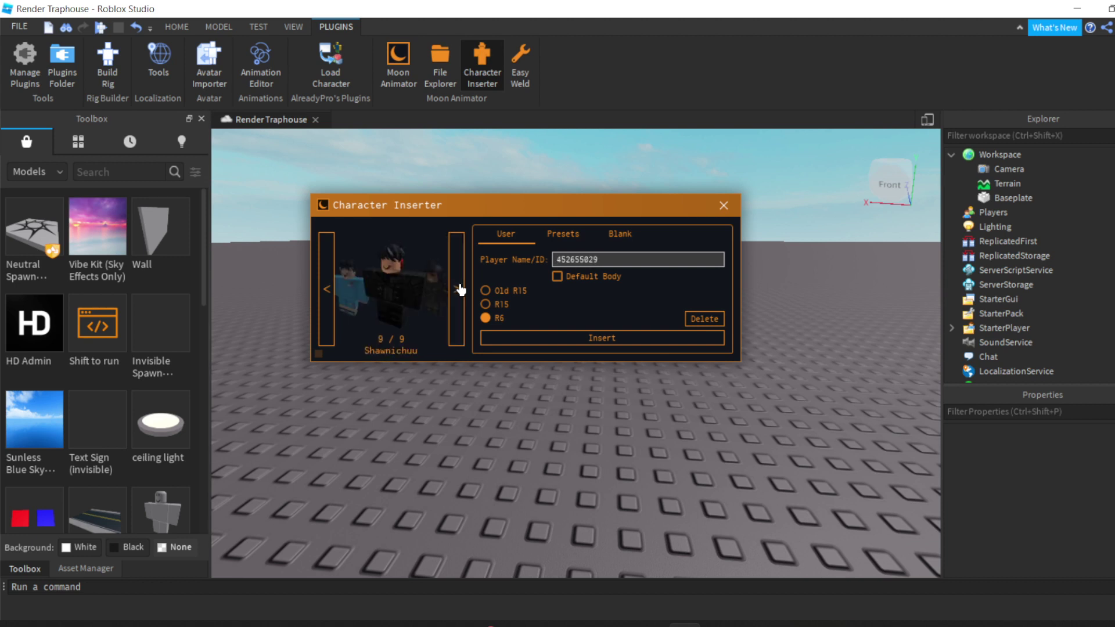
{"action": "left_click", "coordinate": [461, 289]}
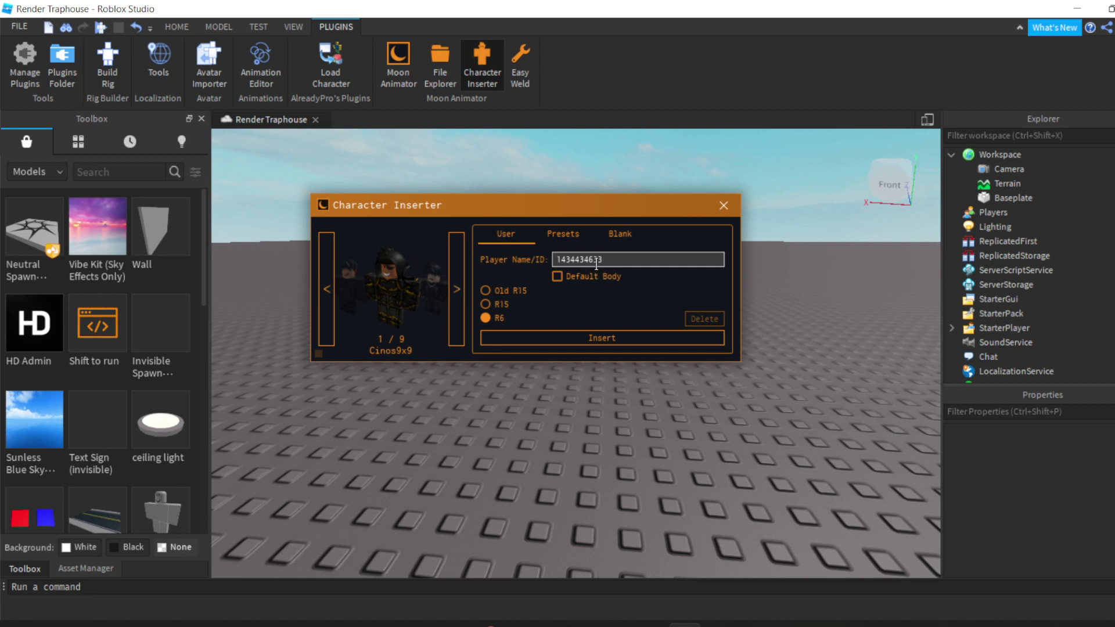
{"action": "left_click", "coordinate": [457, 294]}
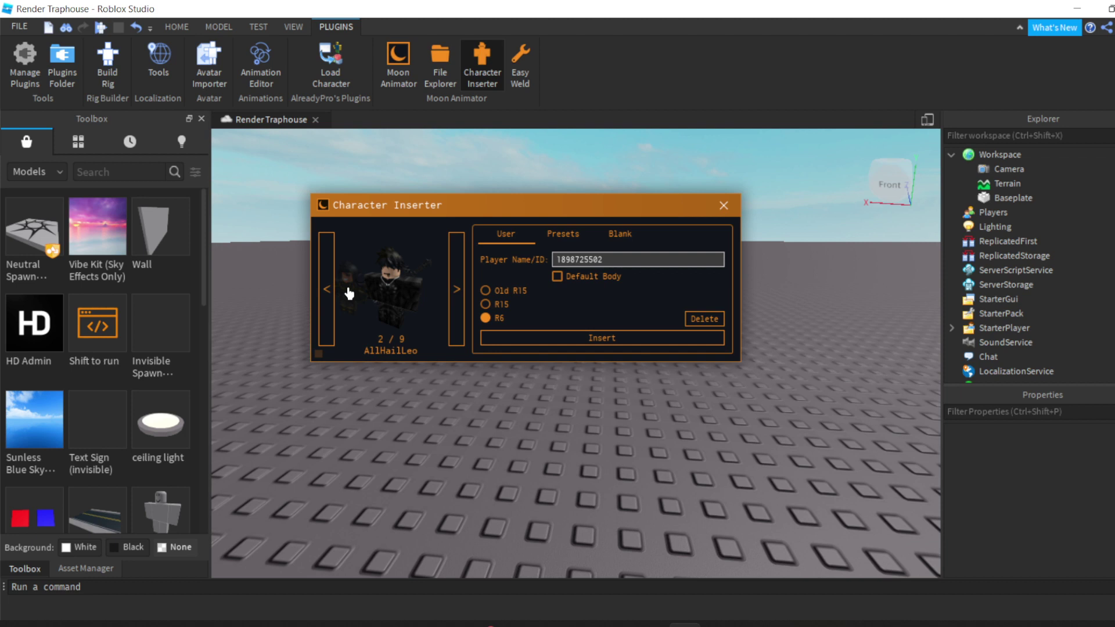
{"action": "left_click", "coordinate": [328, 291]}
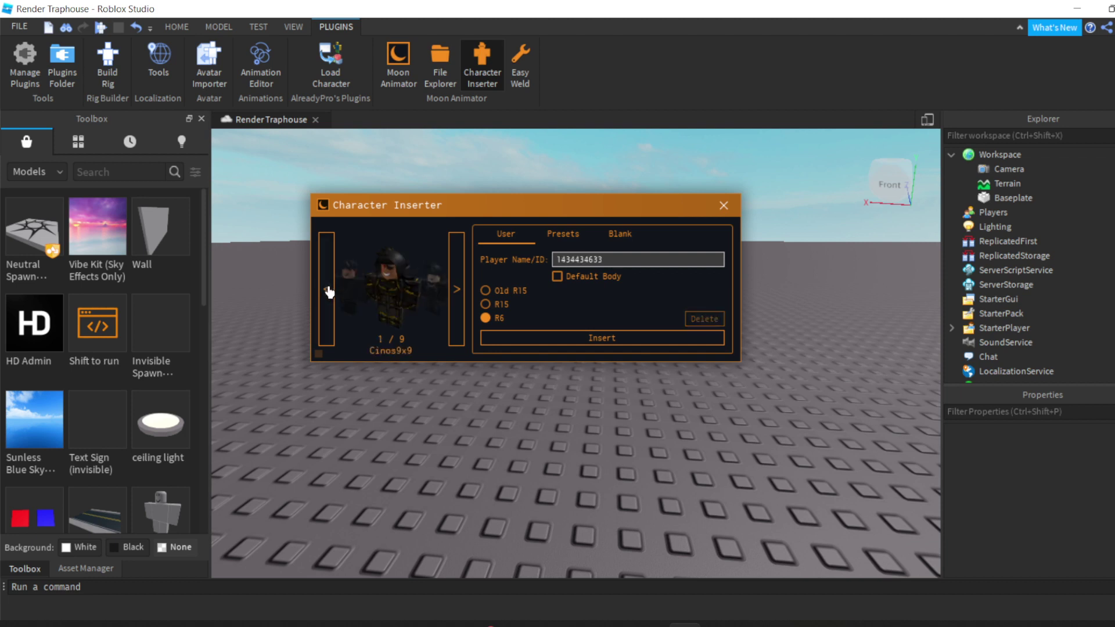
{"action": "left_click", "coordinate": [459, 298]}
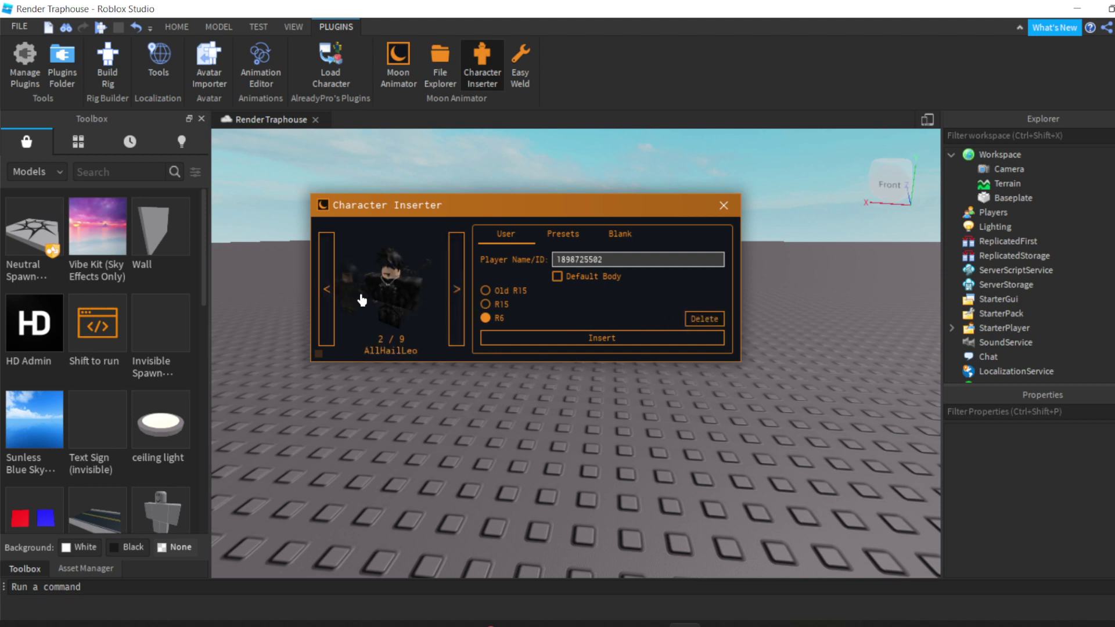
{"action": "left_click", "coordinate": [326, 293]}
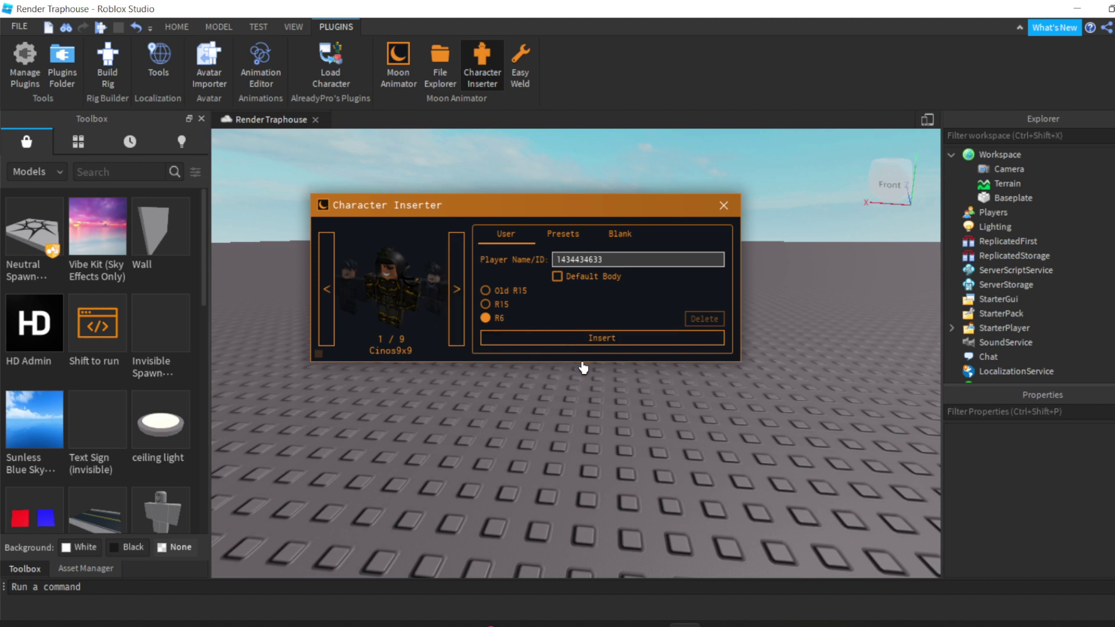
Insert the armored R6 avatar into the scene and close the Character Inserter
{"action": "left_click", "coordinate": [605, 343]}
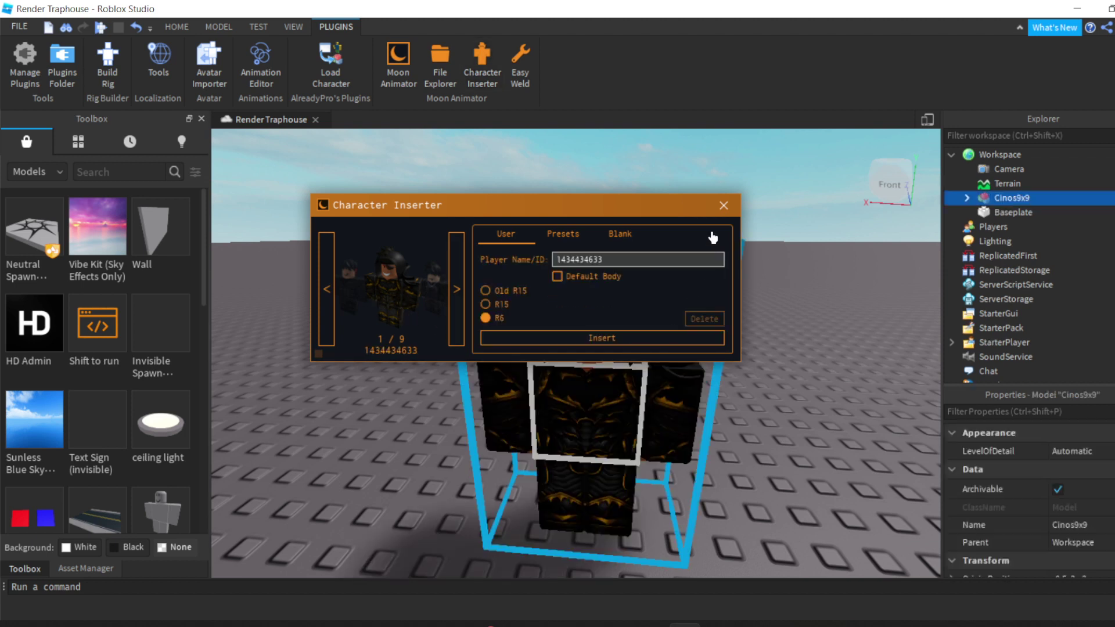
{"action": "left_click", "coordinate": [724, 205]}
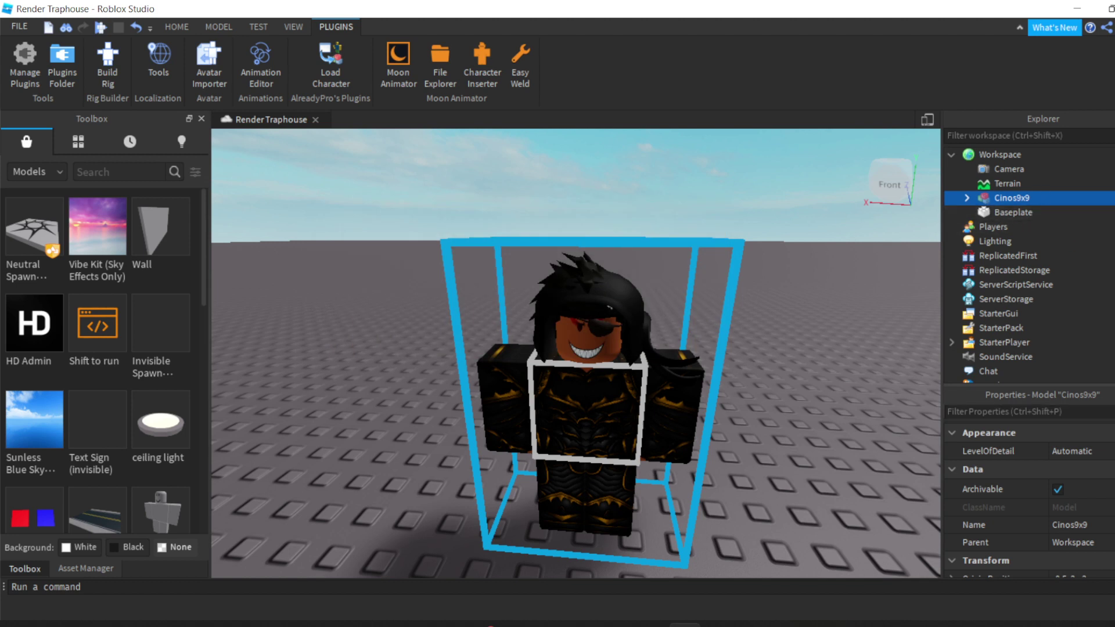
{"action": "scroll", "coordinate": [999, 467], "scroll_direction": "down", "scroll_amount": 2}
{"action": "scroll", "coordinate": [1097, 455], "scroll_direction": "up", "scroll_amount": 2}
{"action": "scroll", "coordinate": [1000, 459], "scroll_direction": "down", "scroll_amount": 4}
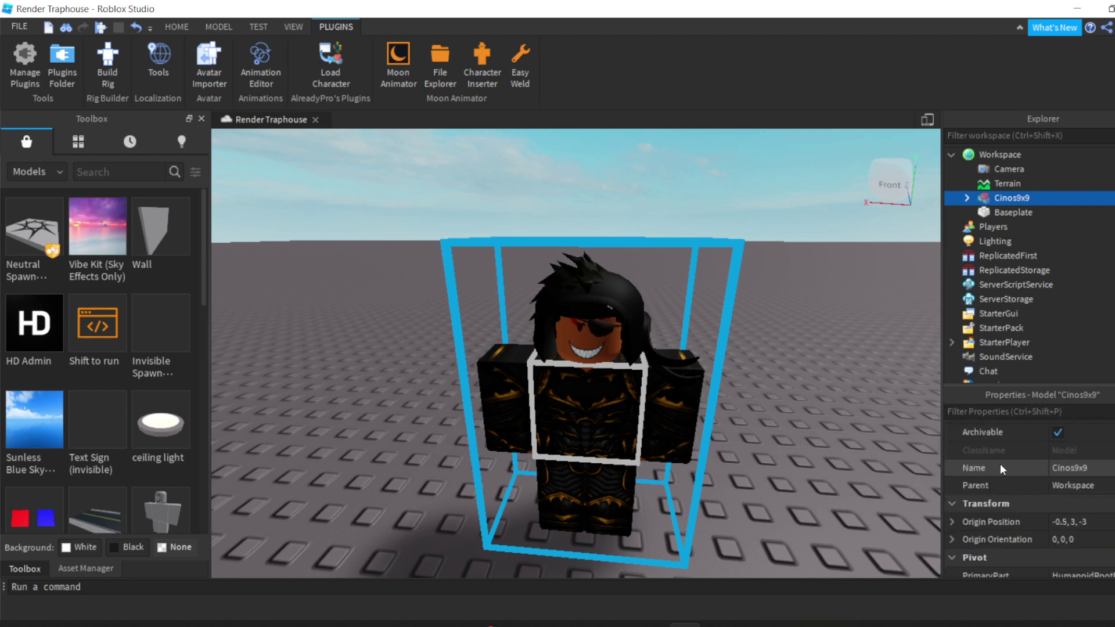
{"action": "scroll", "coordinate": [1036, 475], "scroll_direction": "up", "scroll_amount": 2}
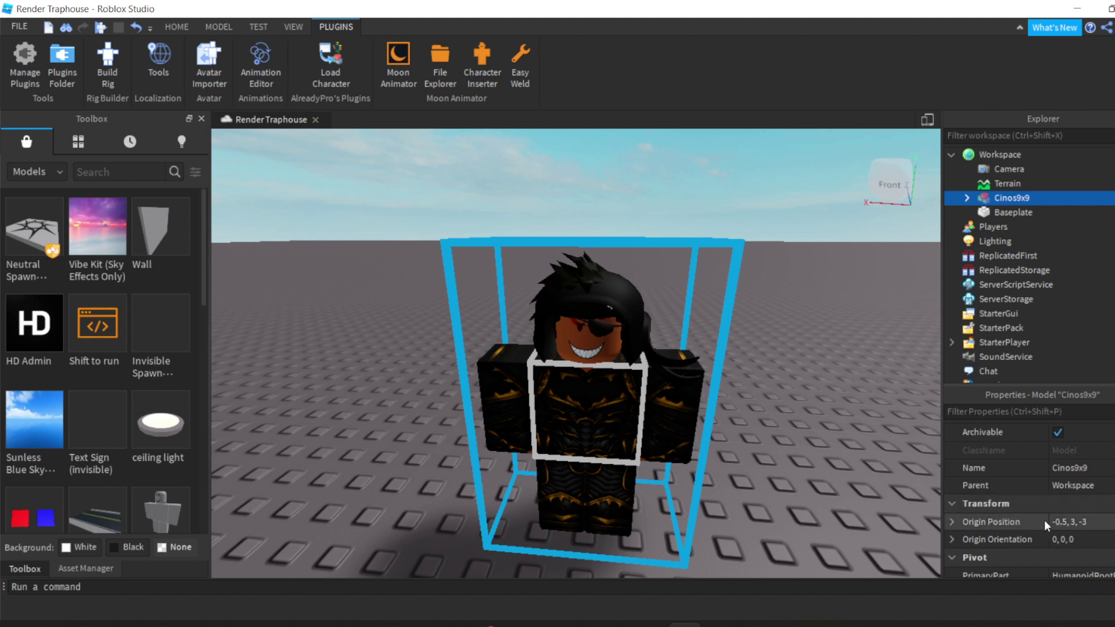
Set the avatar model's Origin Position to 0, 3, 0
{"action": "left_click", "coordinate": [1071, 520]}
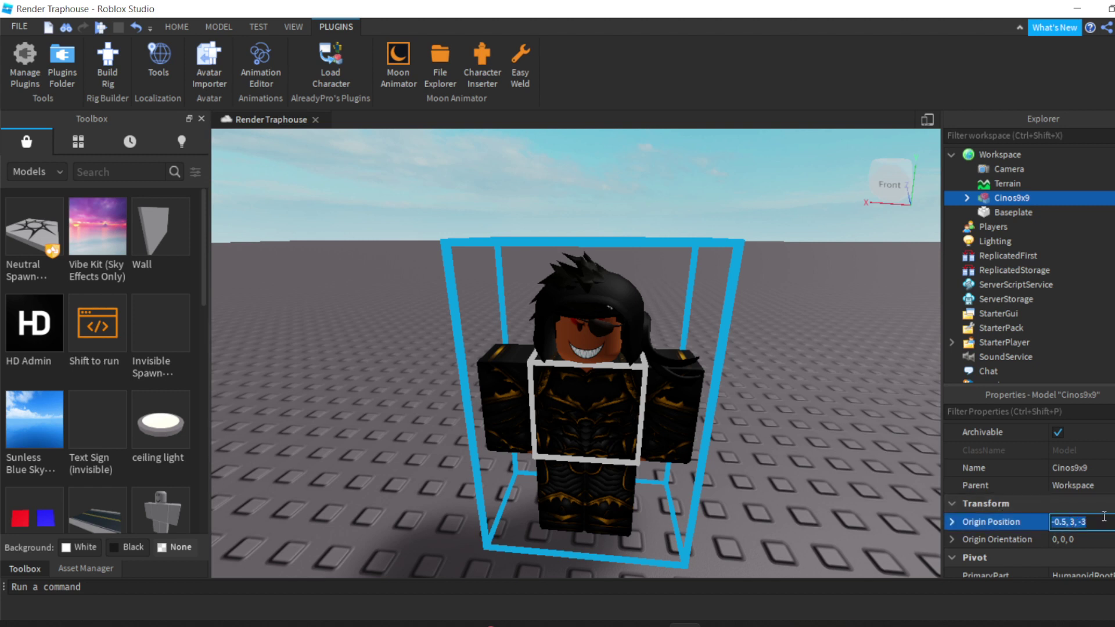
{"action": "type", "text": "0,3,0"}
{"action": "key", "text": "Return"}
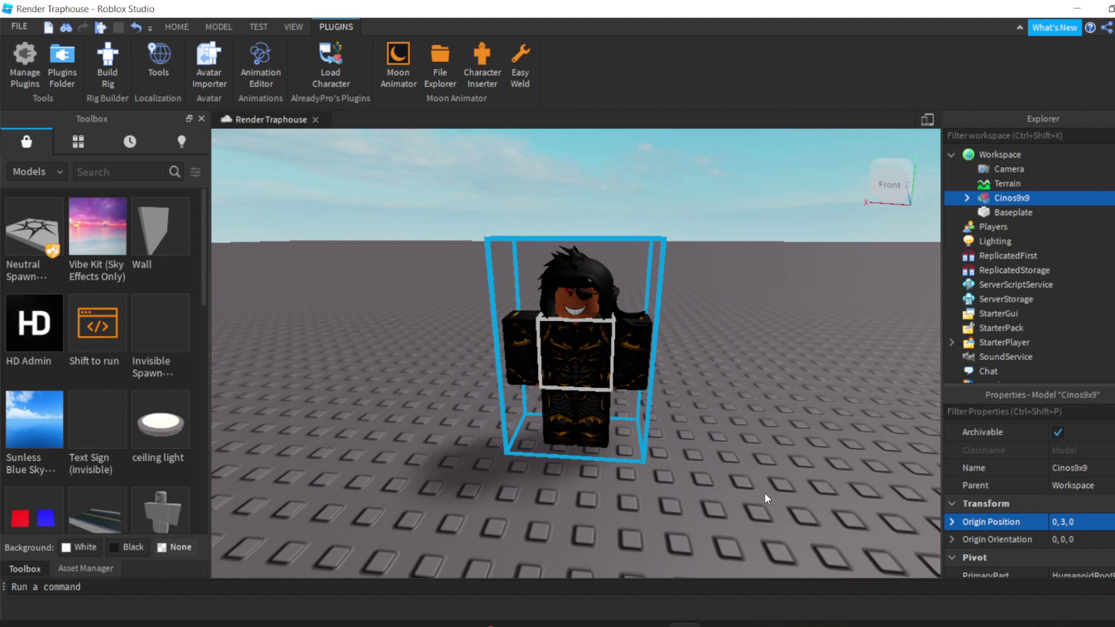
{"action": "left_click", "coordinate": [765, 493]}
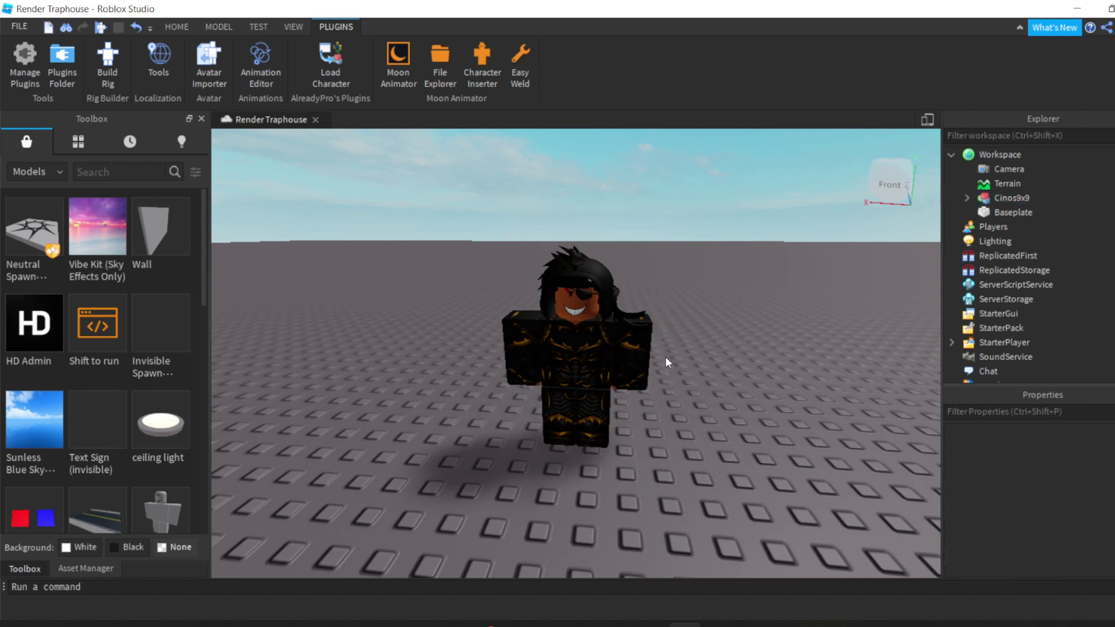
{"action": "left_click", "coordinate": [627, 372]}
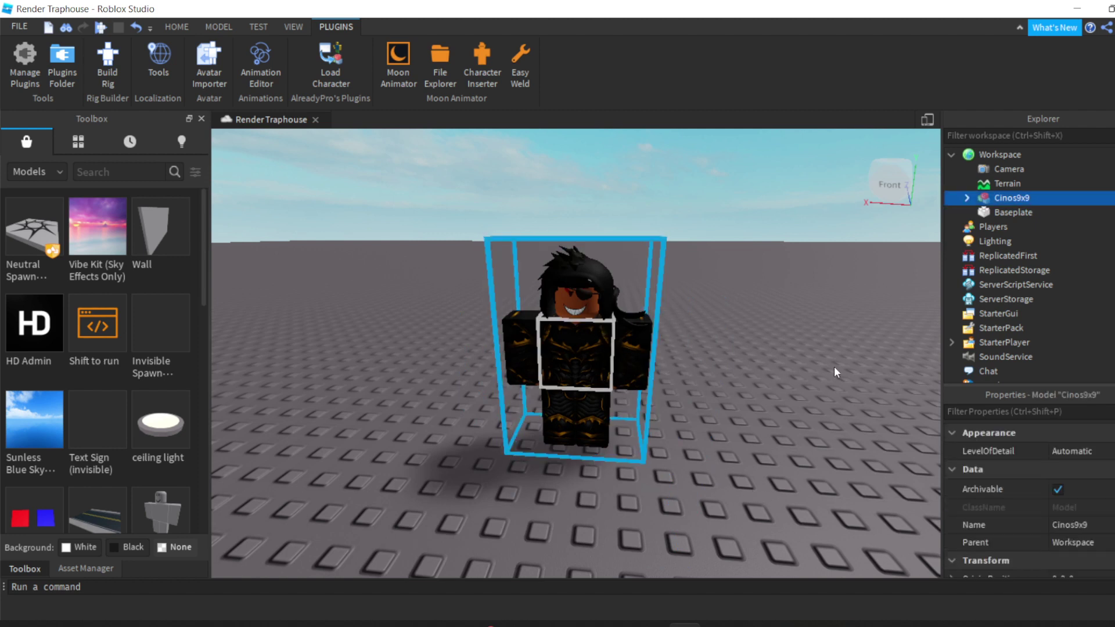
{"action": "right_click", "coordinate": [986, 199]}
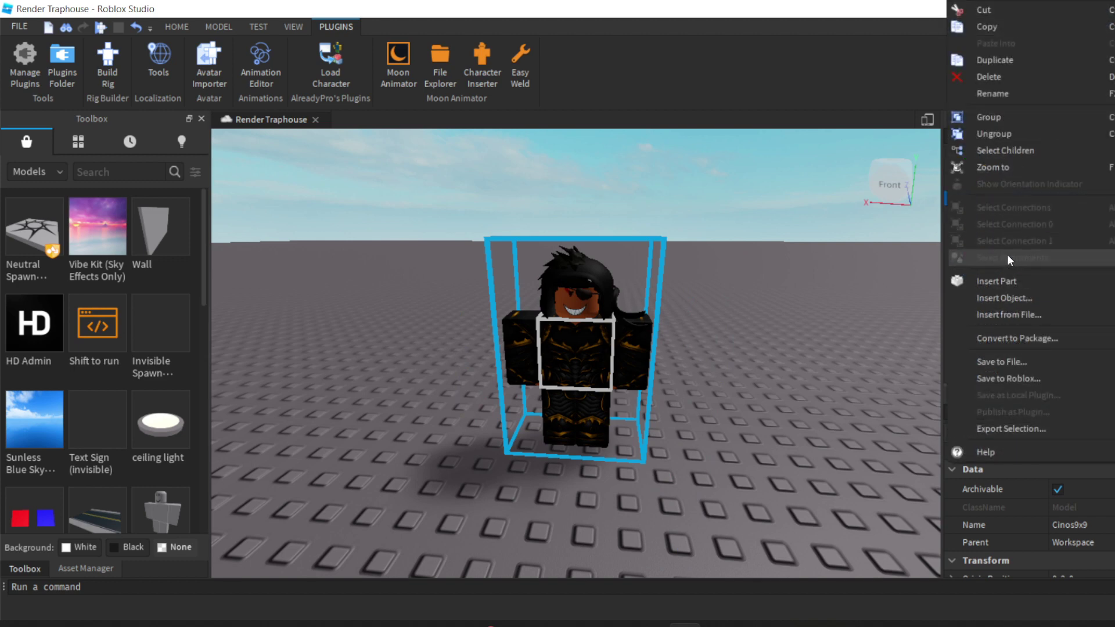
{"action": "left_click", "coordinate": [1014, 429]}
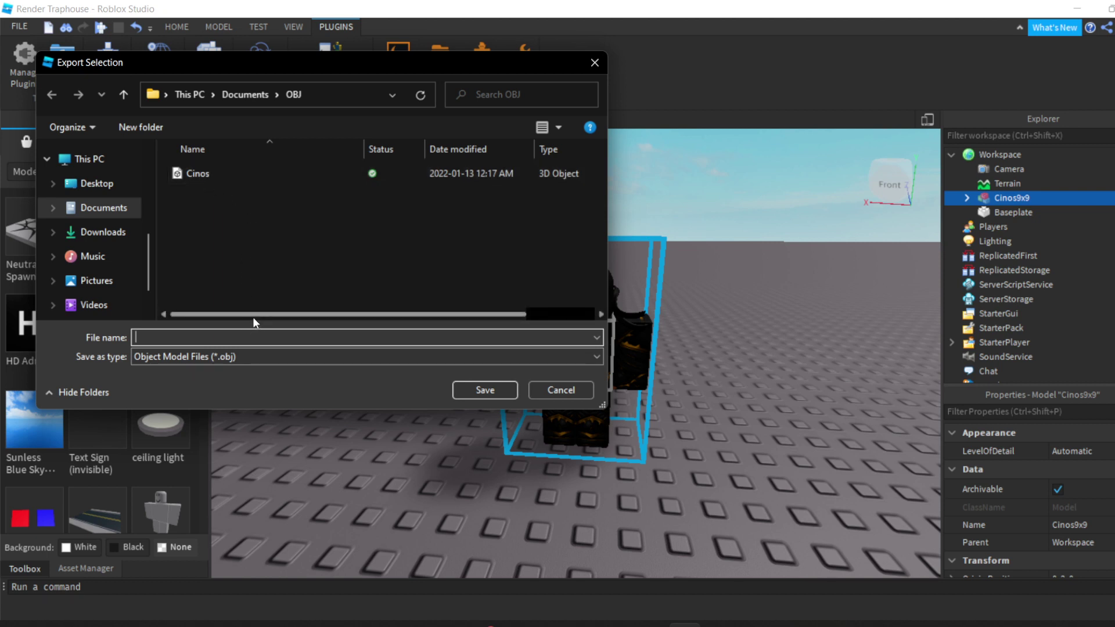
{"action": "type", "text": "56"}
{"action": "key", "text": "BackSpace"}
{"action": "key", "text": "BackSpace"}
{"action": "type", "text": "jgnvvn"}
{"action": "key", "text": "BackSpace"}
{"action": "key", "text": "BackSpace"}
{"action": "key", "text": "BackSpace"}
{"action": "key", "text": "BackSpace"}
{"action": "key", "text": "BackSpace"}
{"action": "key", "text": "BackSpace"}
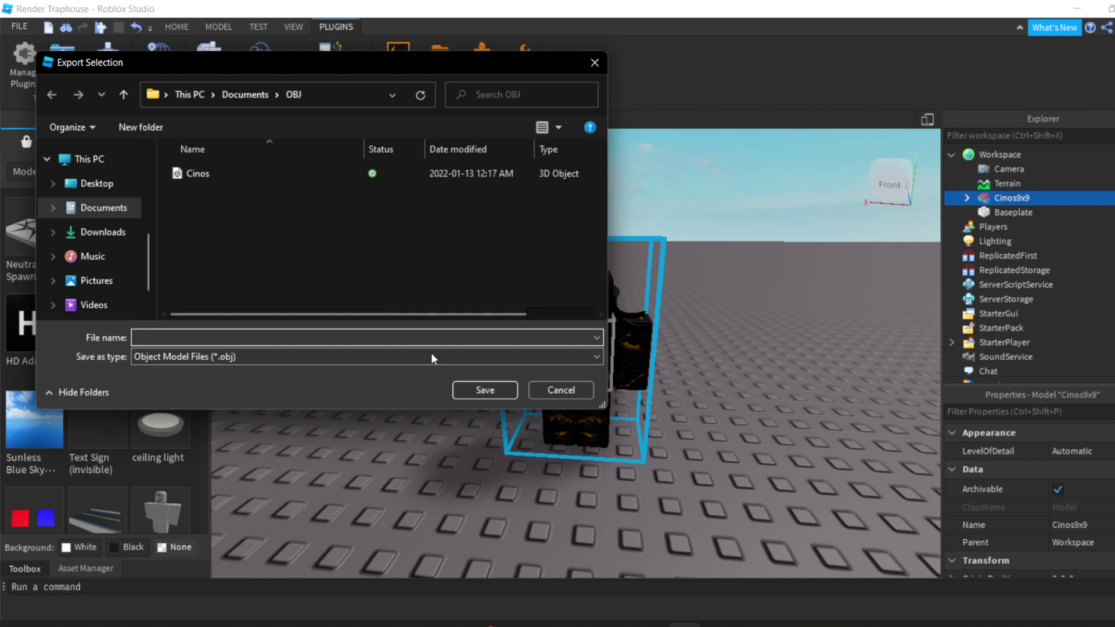
{"action": "left_click", "coordinate": [594, 63]}
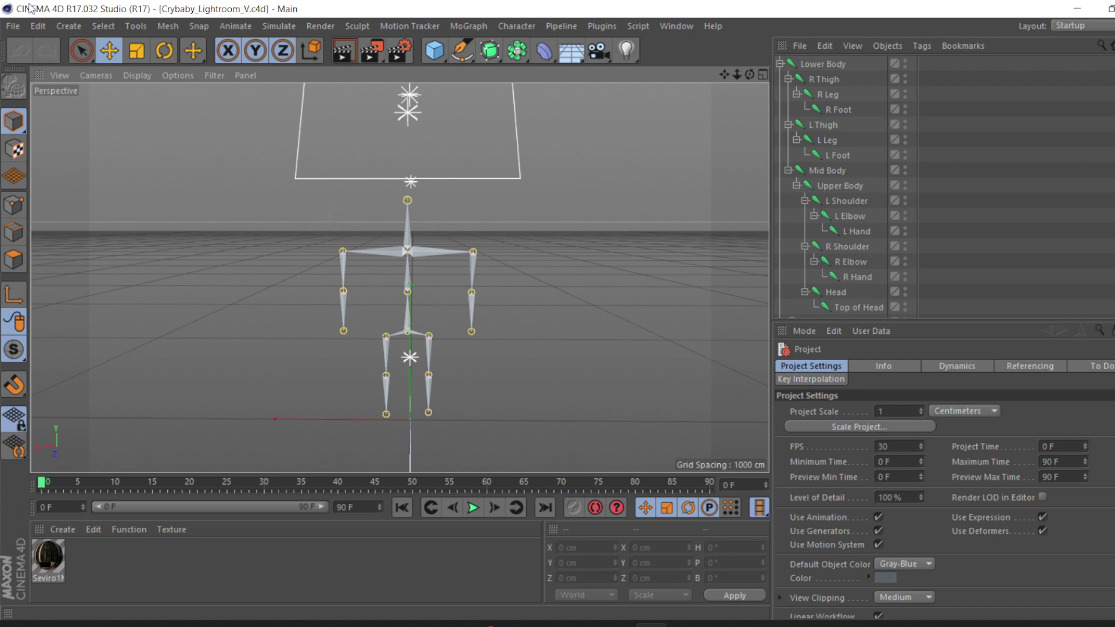
Choose Merge from the File menu to bring a file into the scene
{"action": "left_click", "coordinate": [13, 26]}
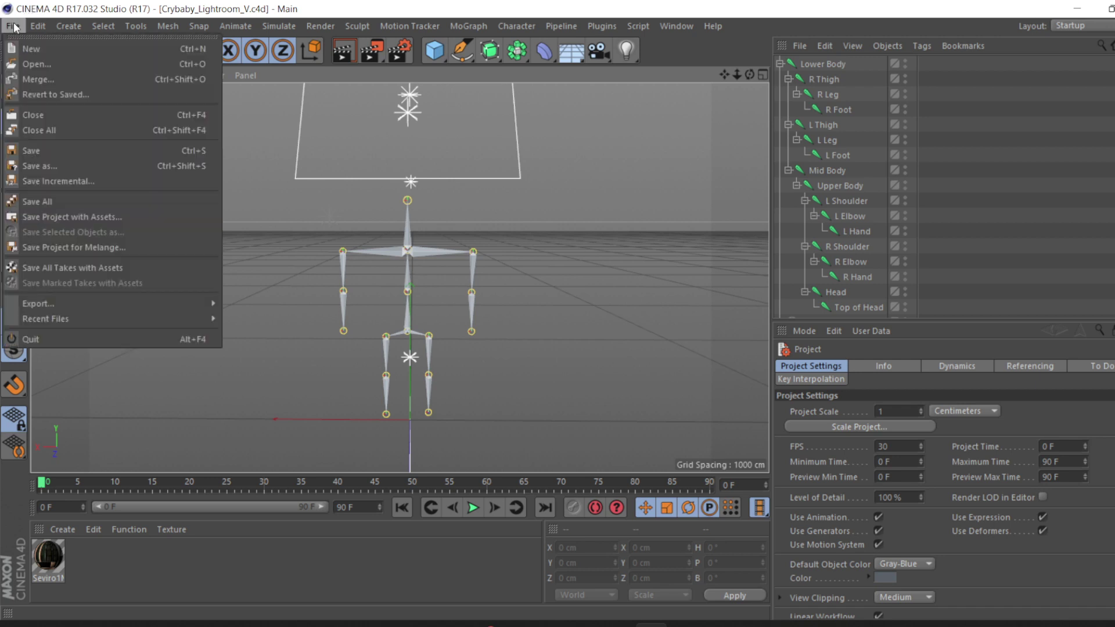
{"action": "left_click", "coordinate": [38, 78]}
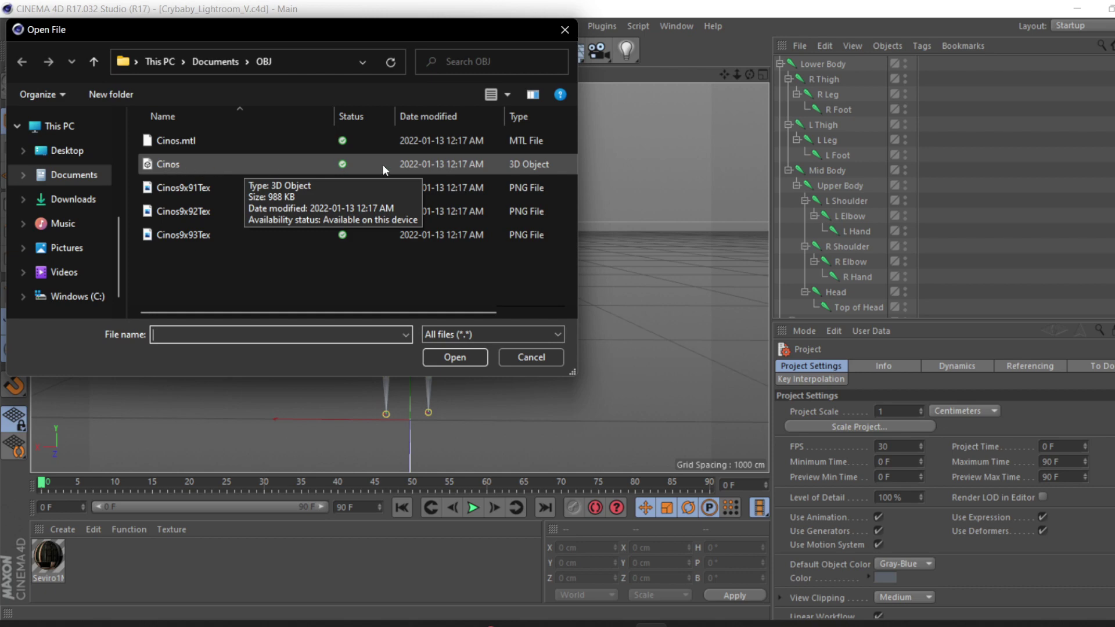
Merge Cinos.obj with default import settings and rotate it about 90° in heading to face the camera
{"action": "double_click", "coordinate": [253, 165]}
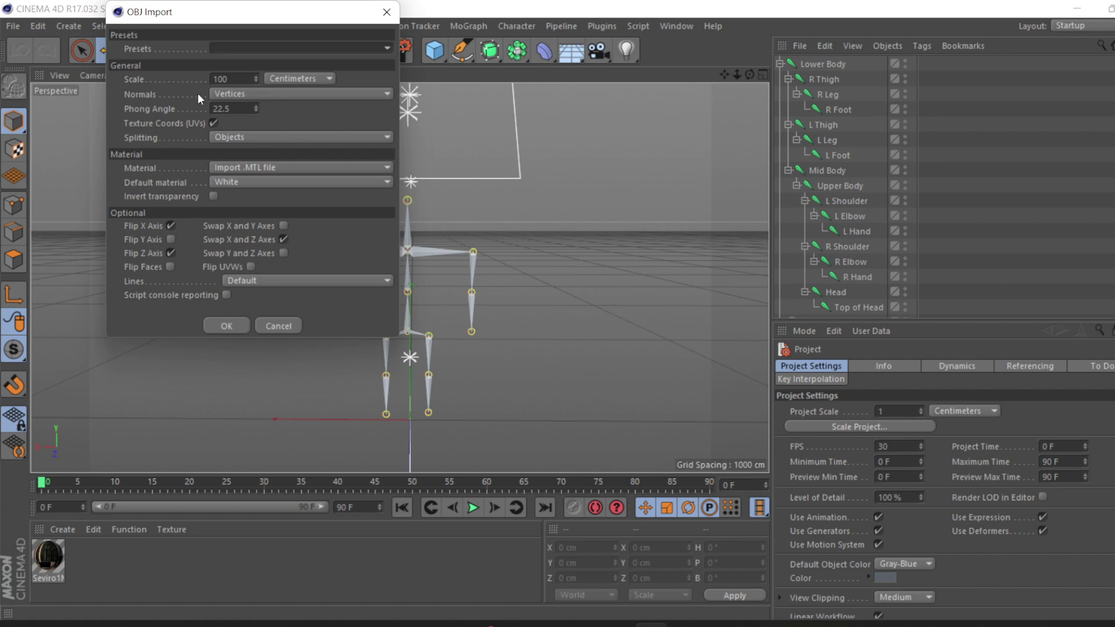
{"action": "left_click", "coordinate": [221, 326]}
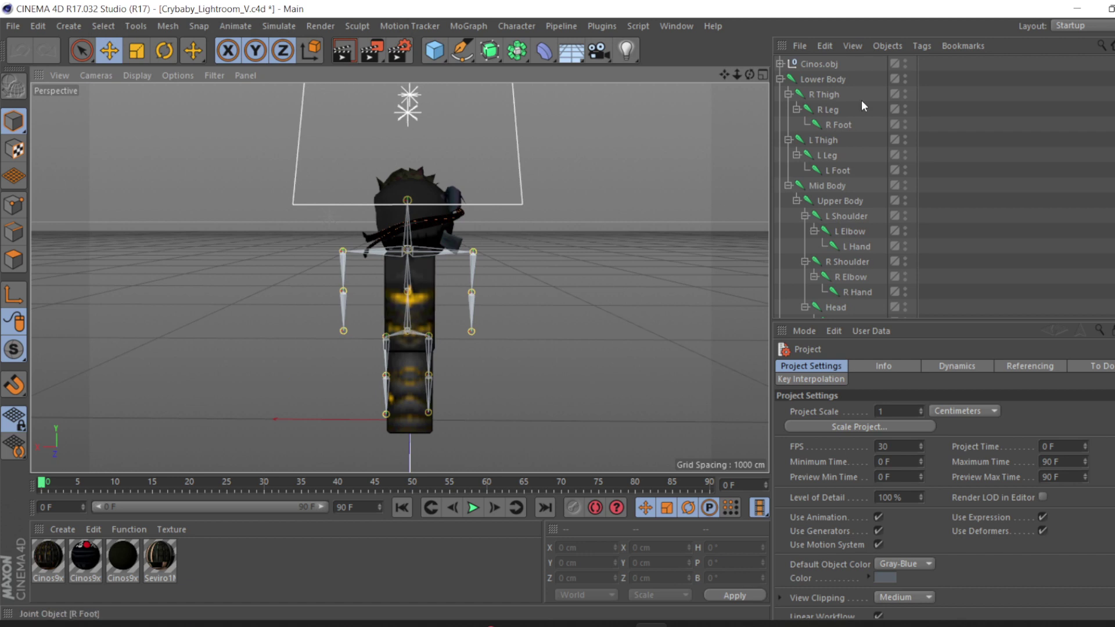
{"action": "left_click", "coordinate": [830, 64]}
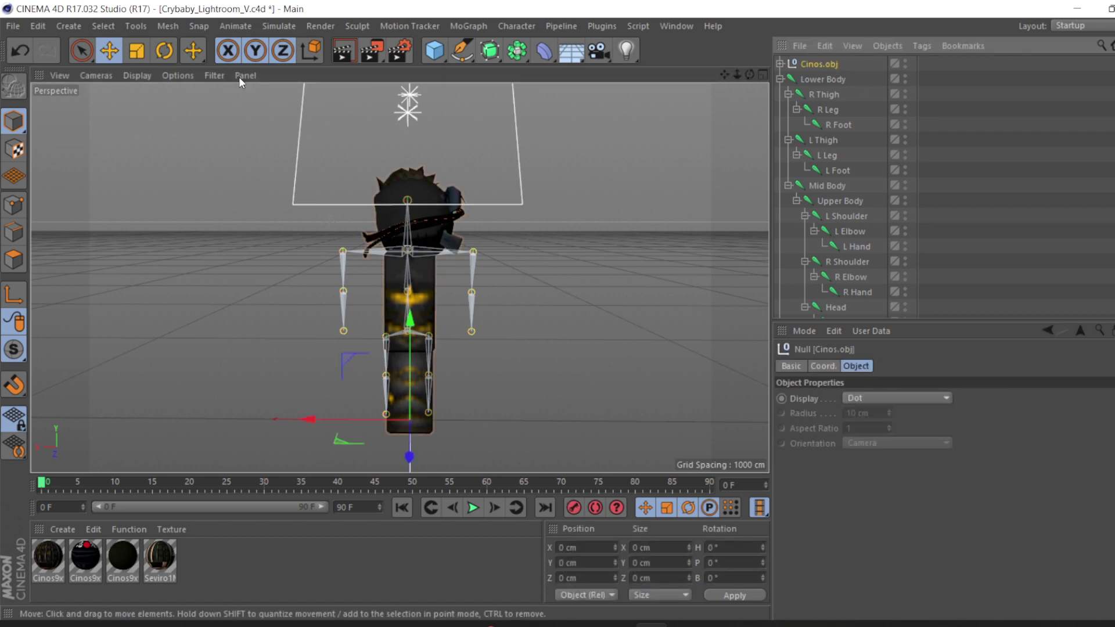
{"action": "left_click", "coordinate": [166, 51]}
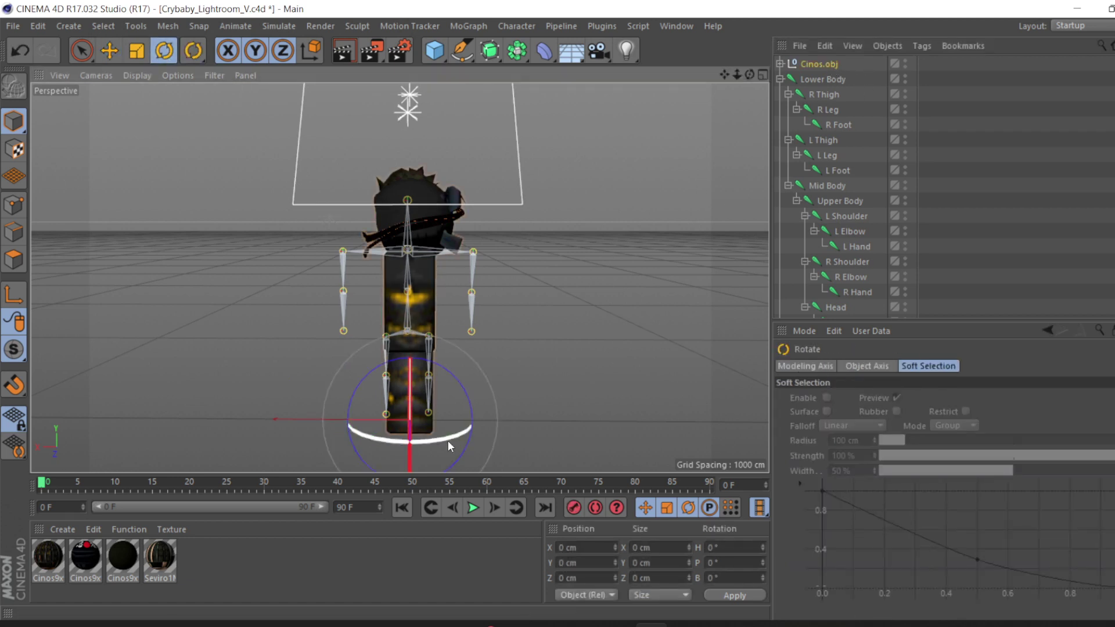
{"action": "left_click_drag", "start_coordinate": [448, 441], "coordinate": [597, 384]}
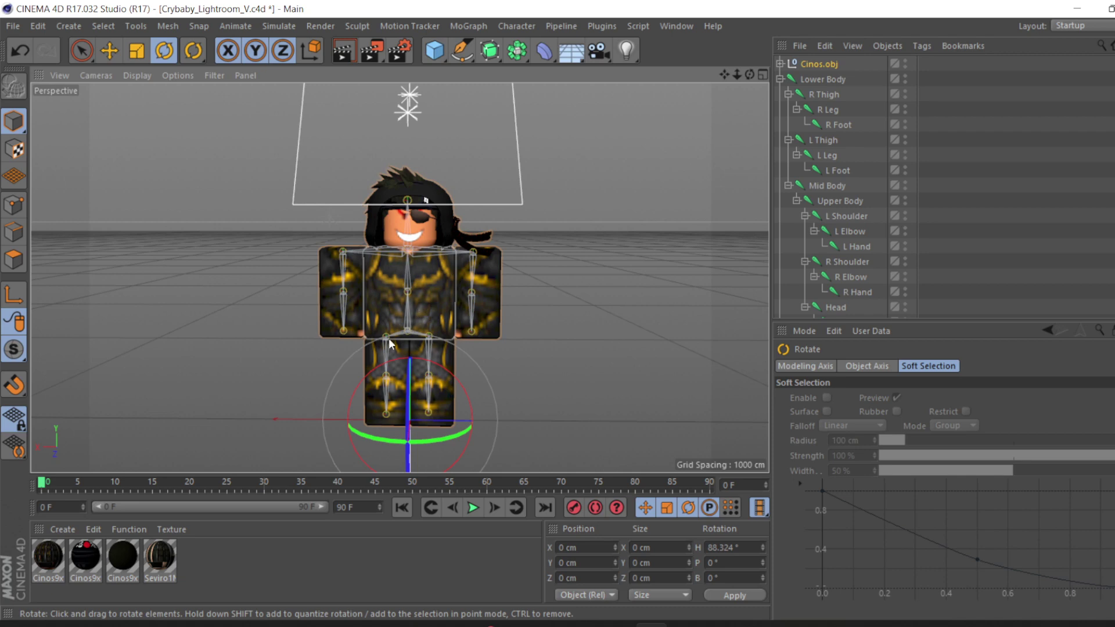
Relink the third material to Cinos9x91Tex, turn off Transparency, and set texture preview to No Scaling
{"action": "double_click", "coordinate": [121, 566]}
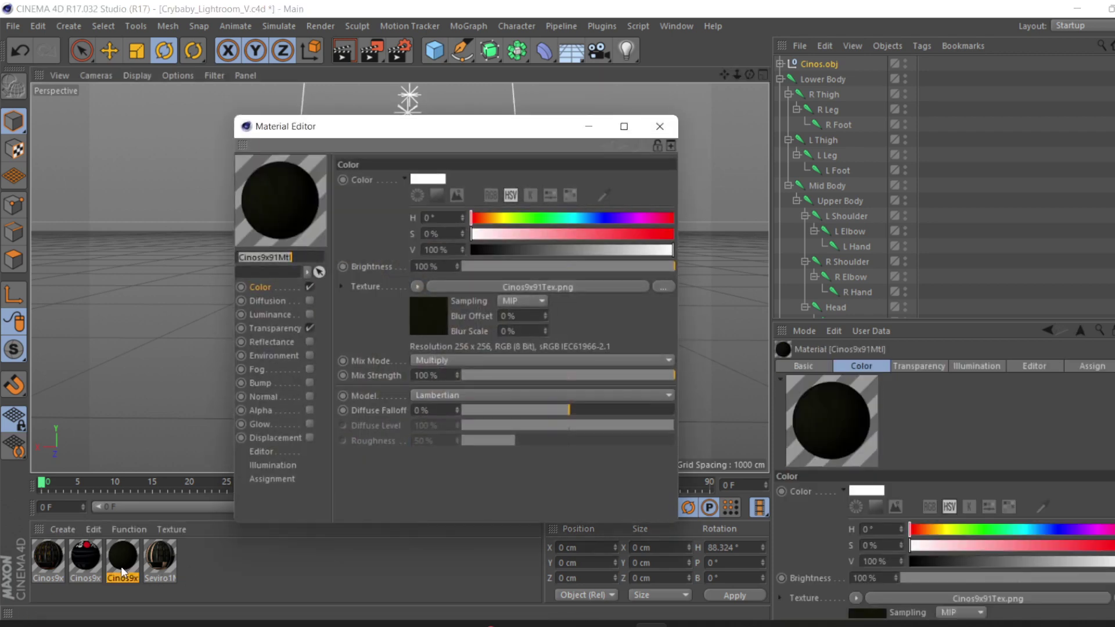
{"action": "left_click", "coordinate": [664, 287]}
{"action": "left_click_drag", "start_coordinate": [594, 151], "coordinate": [867, 319]}
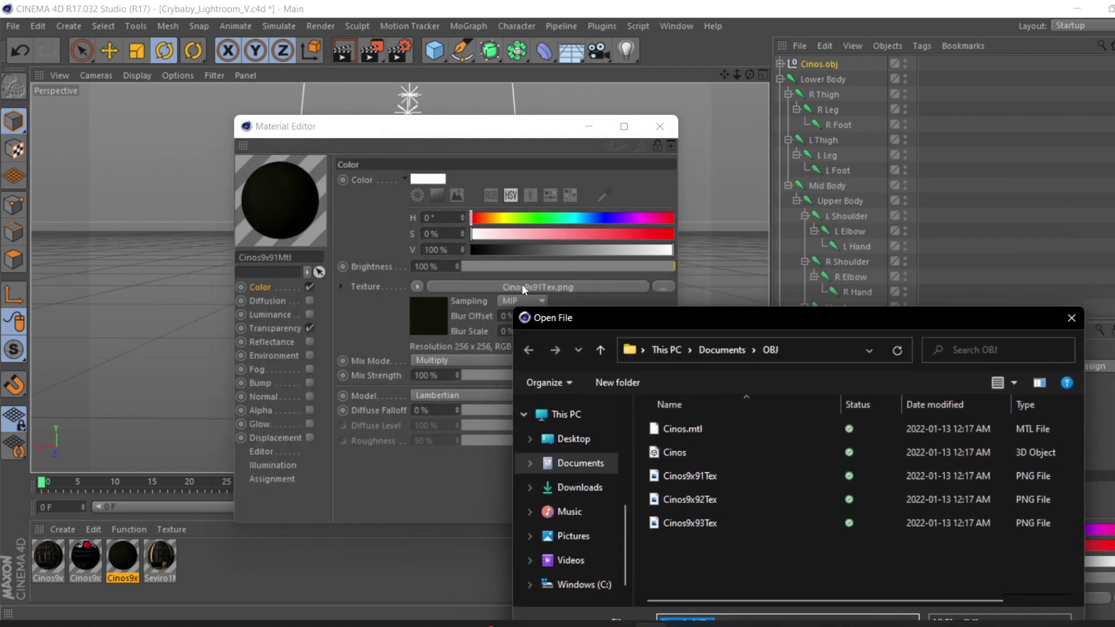
{"action": "left_click_drag", "start_coordinate": [684, 324], "coordinate": [729, 219]}
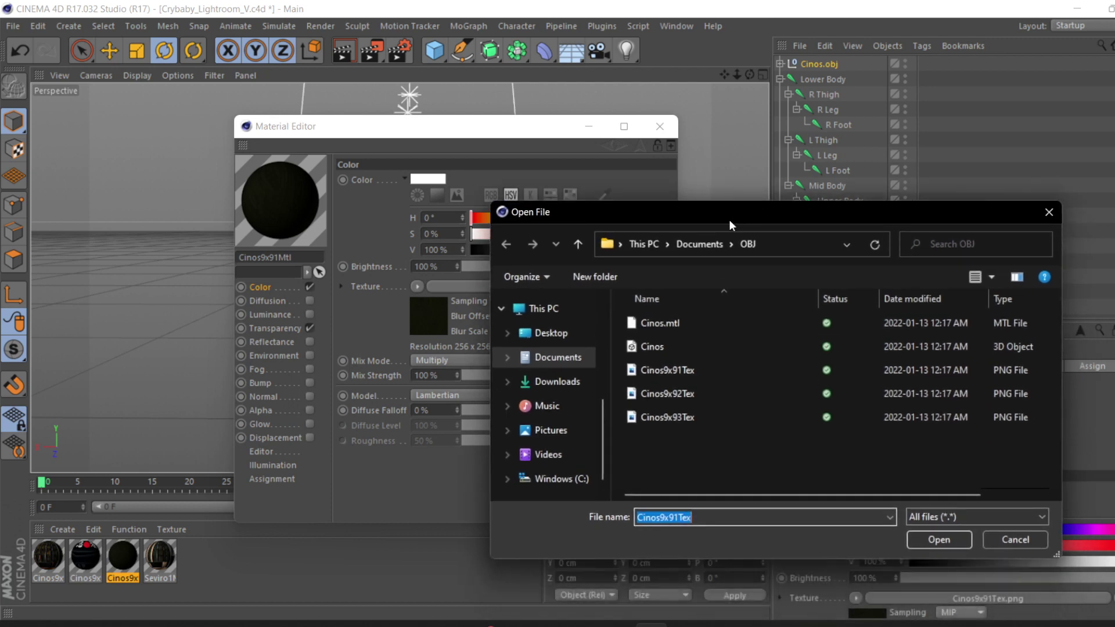
{"action": "double_click", "coordinate": [711, 371]}
{"action": "left_click", "coordinate": [599, 367]}
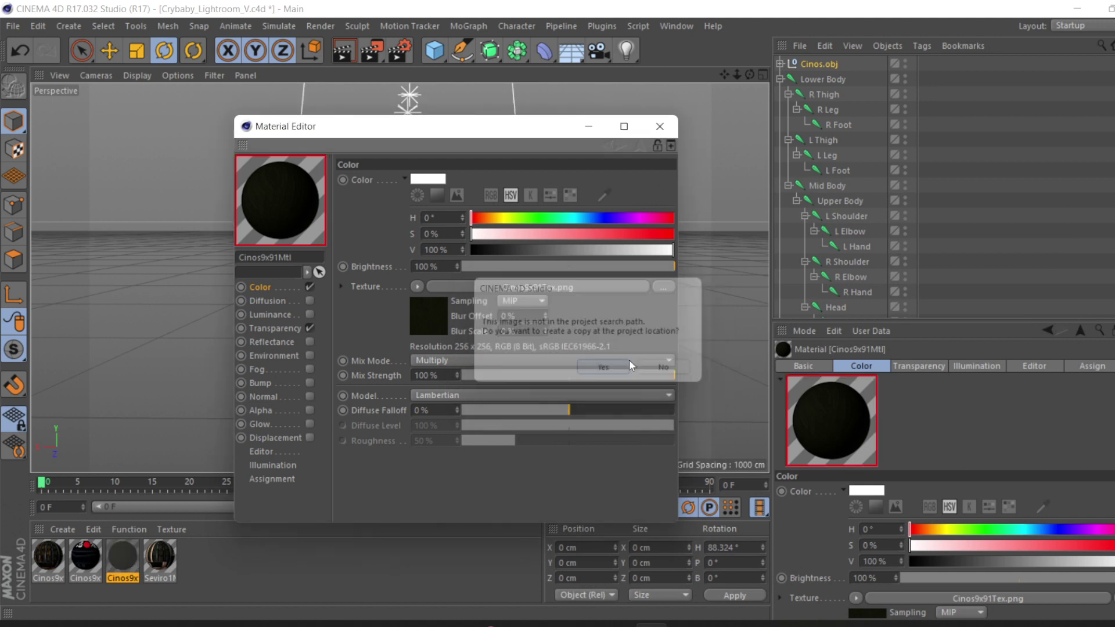
{"action": "left_click", "coordinate": [309, 328]}
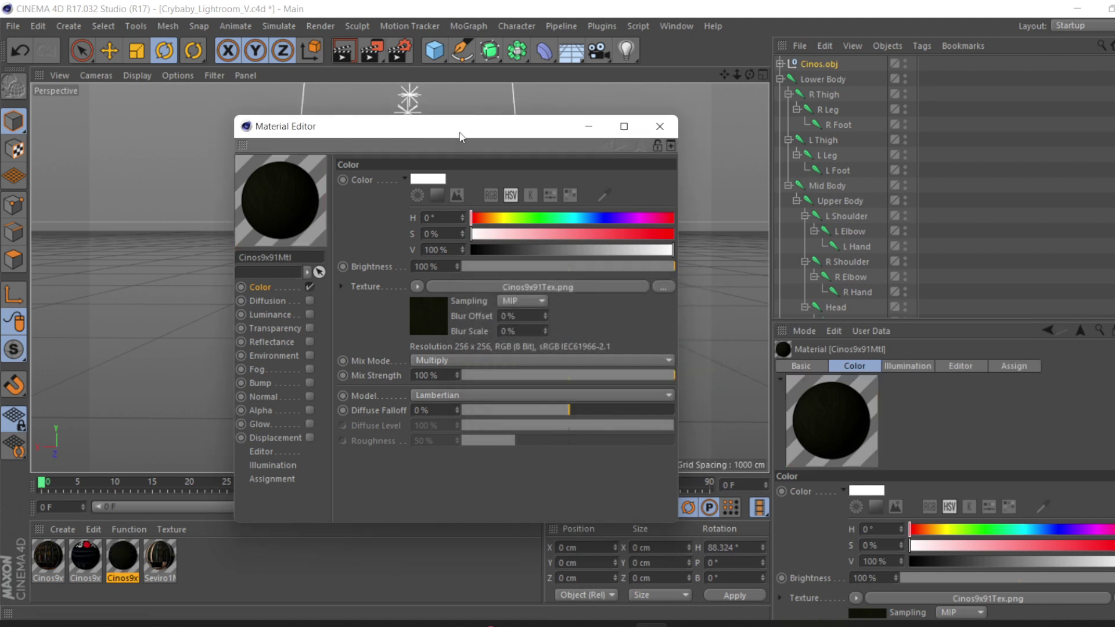
{"action": "left_click_drag", "start_coordinate": [461, 136], "coordinate": [472, 198]}
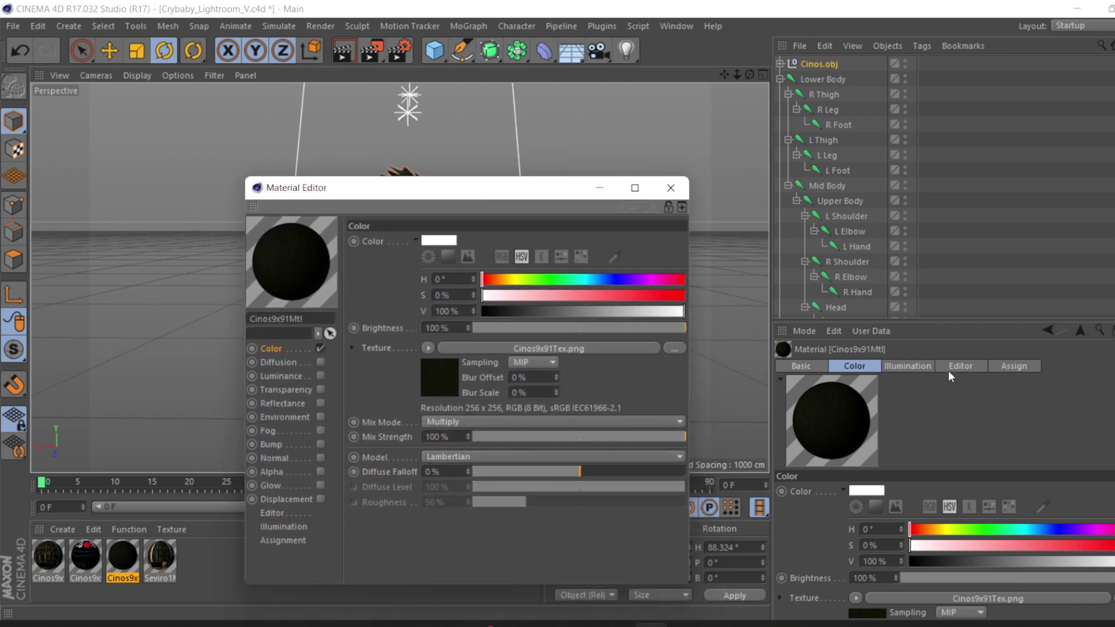
{"action": "left_click", "coordinate": [967, 368]}
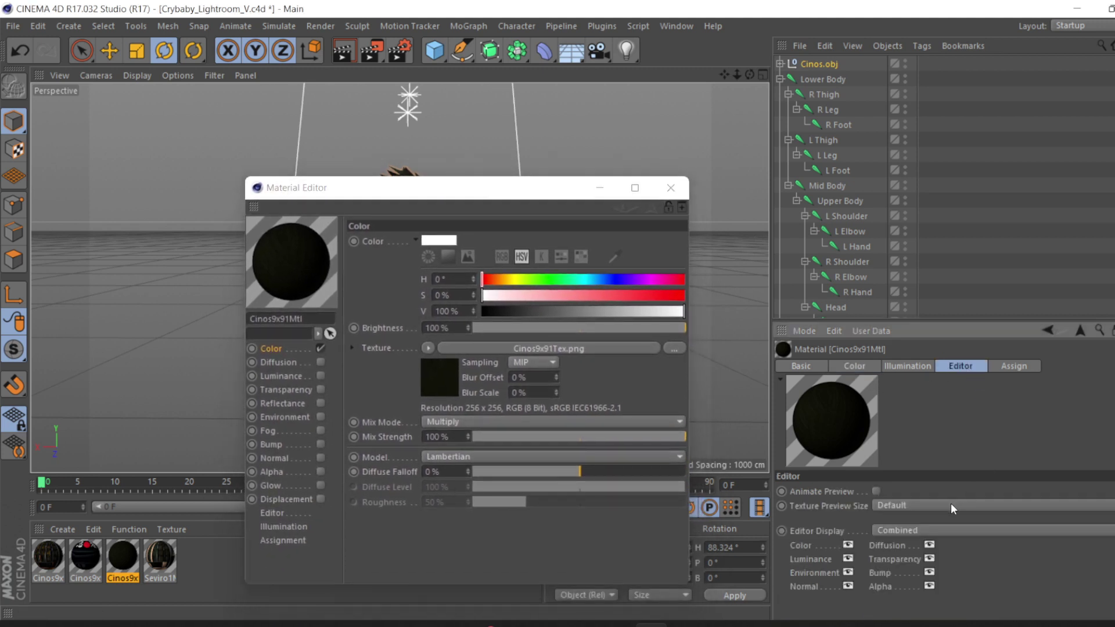
{"action": "left_click", "coordinate": [950, 503]}
{"action": "left_click", "coordinate": [897, 351]}
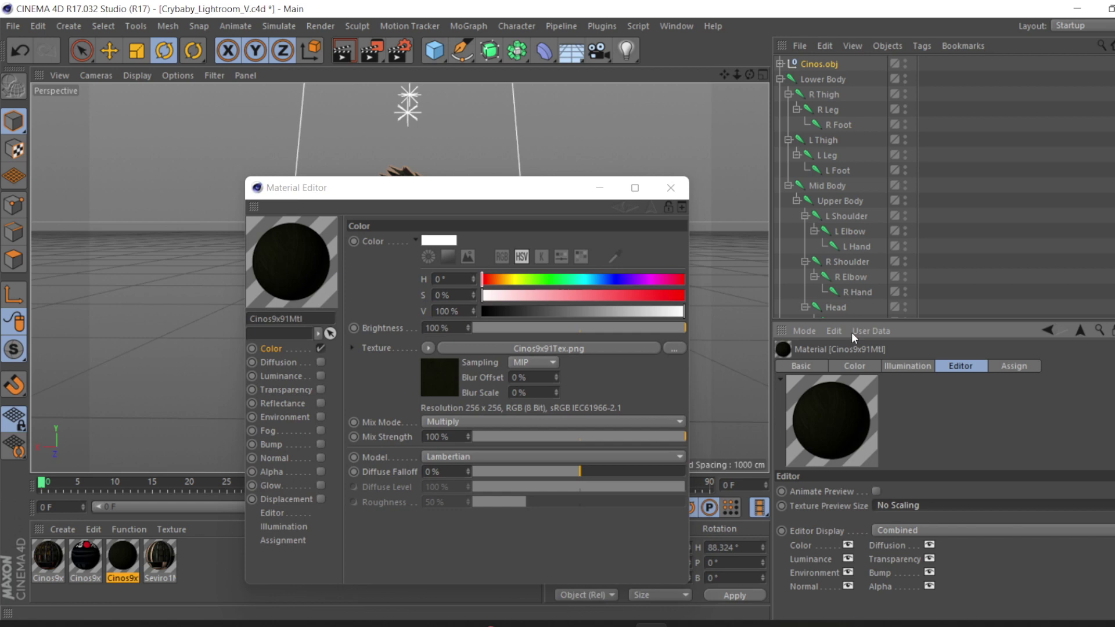
{"action": "left_click", "coordinate": [668, 197]}
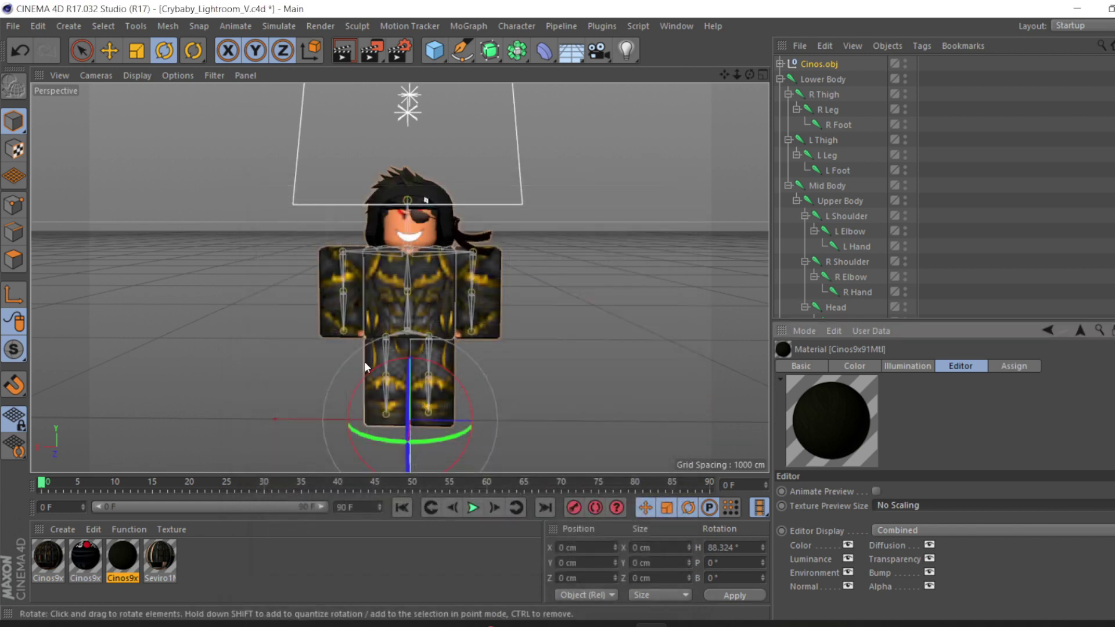
Relink the second material to Cinos9x92Tex, turn off Transparency, and set preview to No Scaling
{"action": "left_click", "coordinate": [96, 571]}
{"action": "double_click", "coordinate": [96, 570]}
{"action": "left_click", "coordinate": [662, 265]}
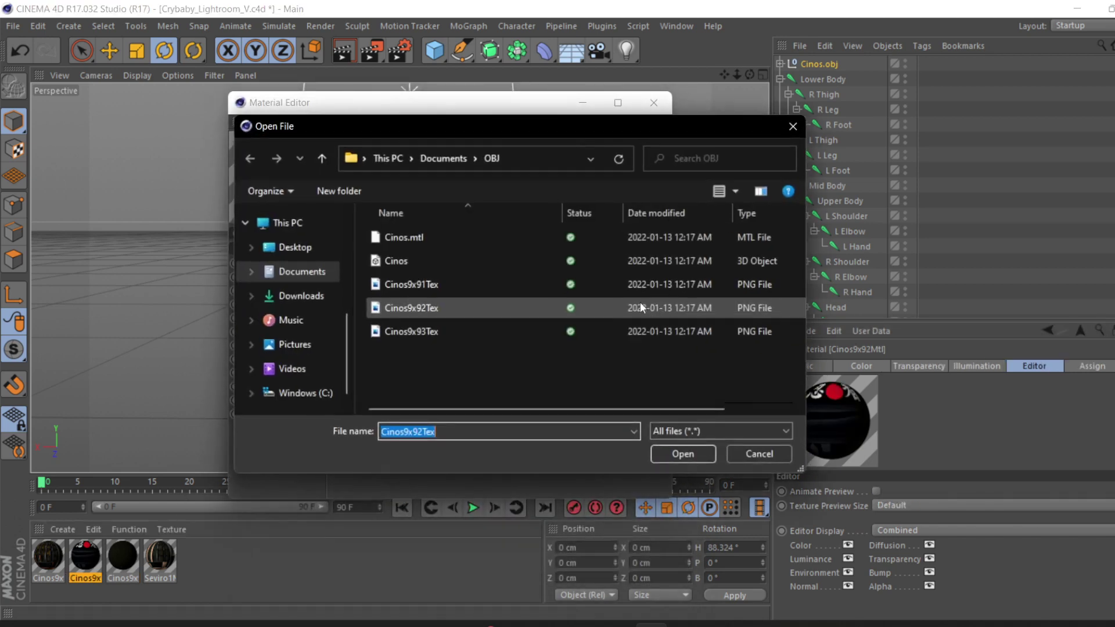
{"action": "double_click", "coordinate": [447, 308]}
{"action": "left_click", "coordinate": [606, 370]}
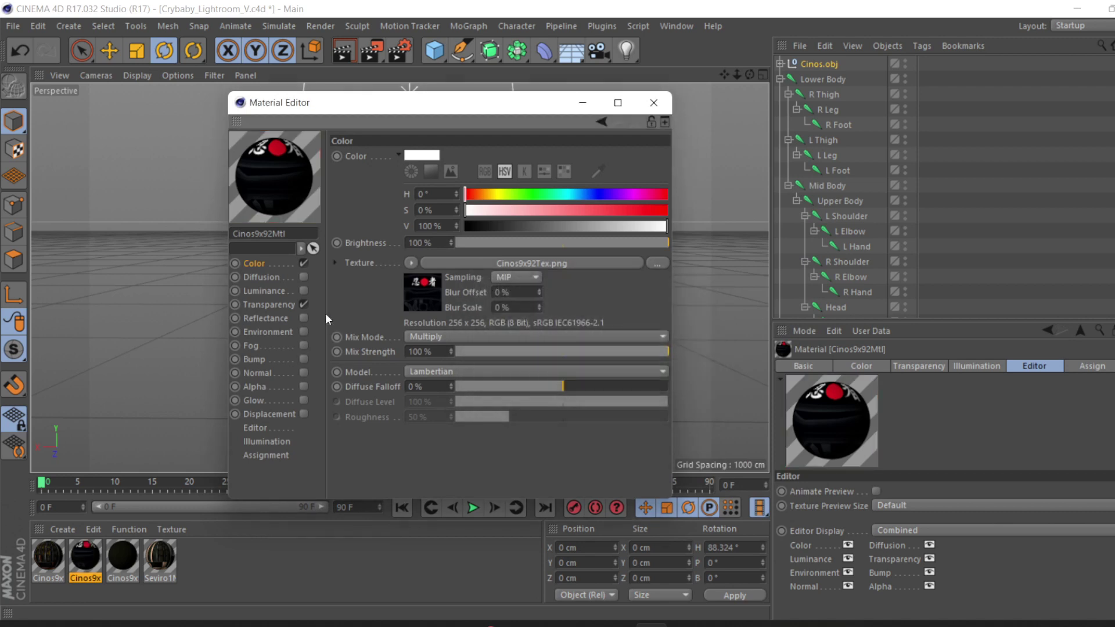
{"action": "left_click", "coordinate": [303, 304]}
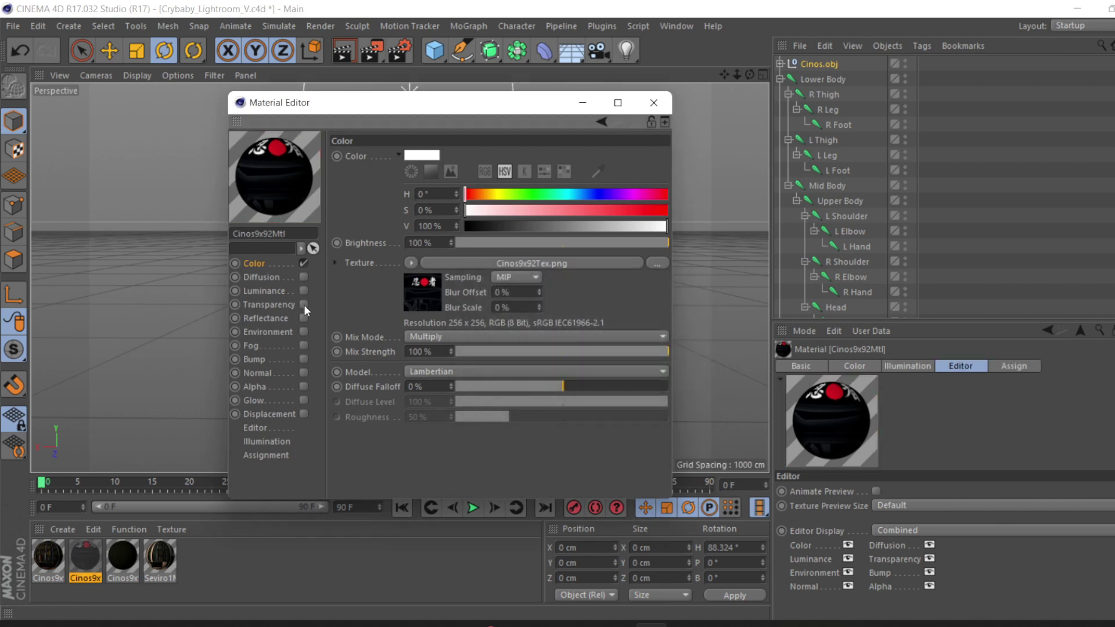
{"action": "left_click", "coordinate": [654, 103]}
{"action": "left_click", "coordinate": [943, 504]}
{"action": "left_click", "coordinate": [904, 352]}
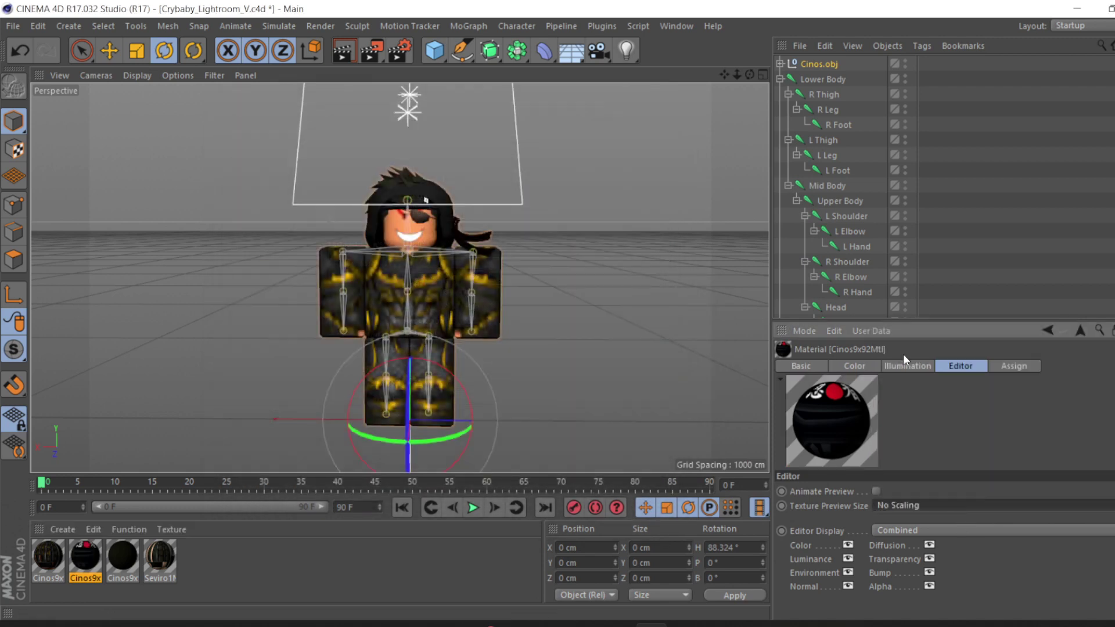
Relink the first material to Cinos9x93Tex, turn off Transparency, and set preview to No Scaling
{"action": "double_click", "coordinate": [55, 564]}
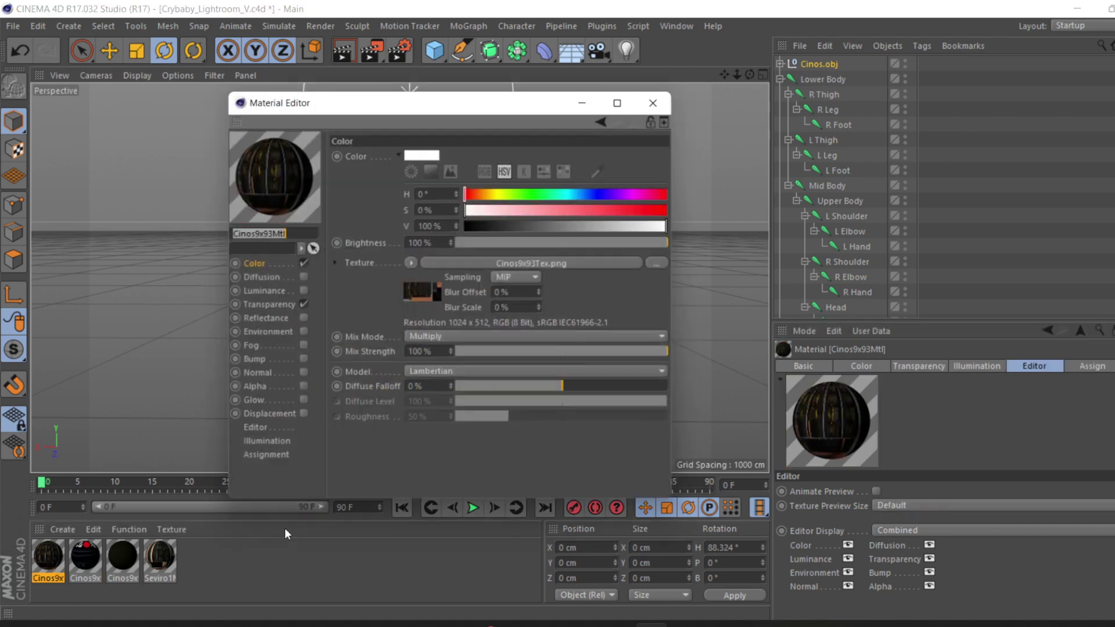
{"action": "left_click", "coordinate": [651, 269]}
{"action": "double_click", "coordinate": [502, 334]}
{"action": "left_click", "coordinate": [604, 370]}
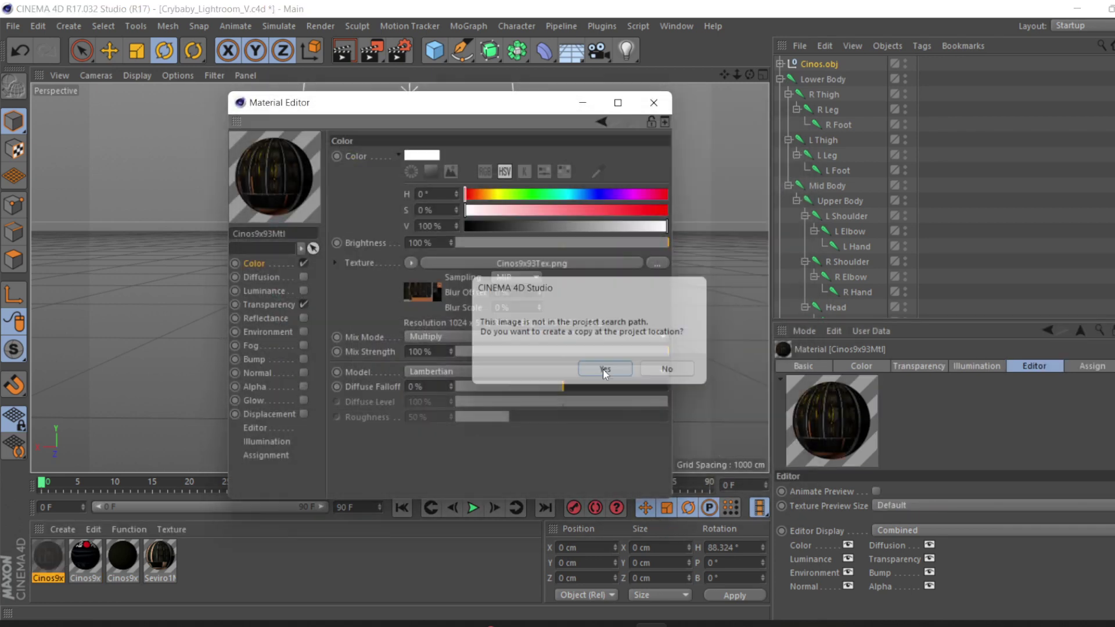
{"action": "left_click", "coordinate": [303, 305]}
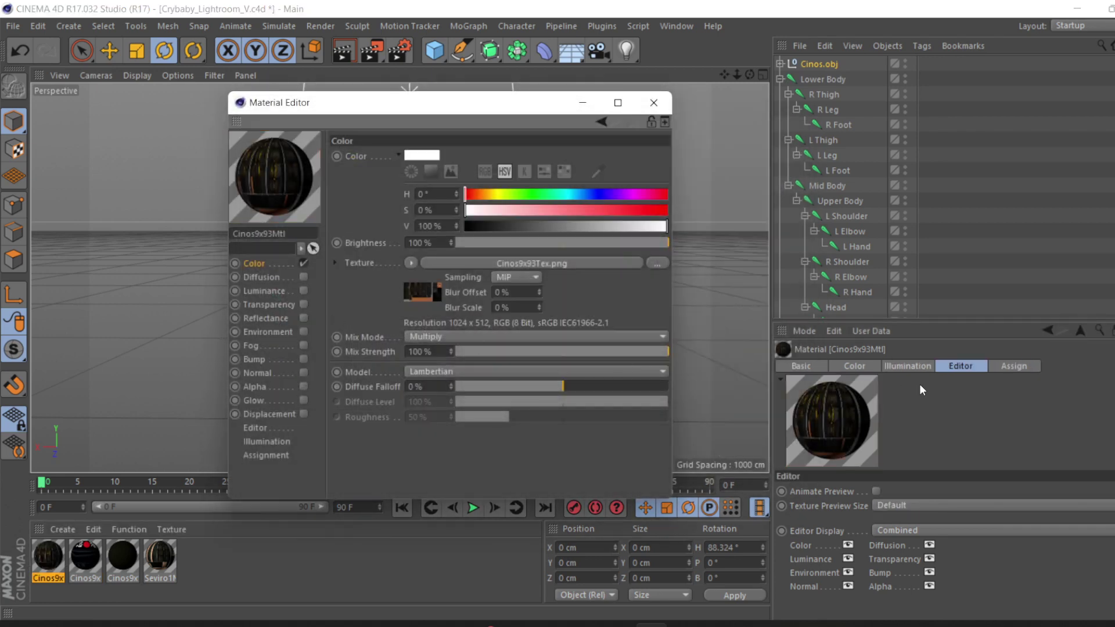
{"action": "left_click", "coordinate": [923, 505]}
{"action": "left_click", "coordinate": [908, 357]}
{"action": "left_click", "coordinate": [653, 103]}
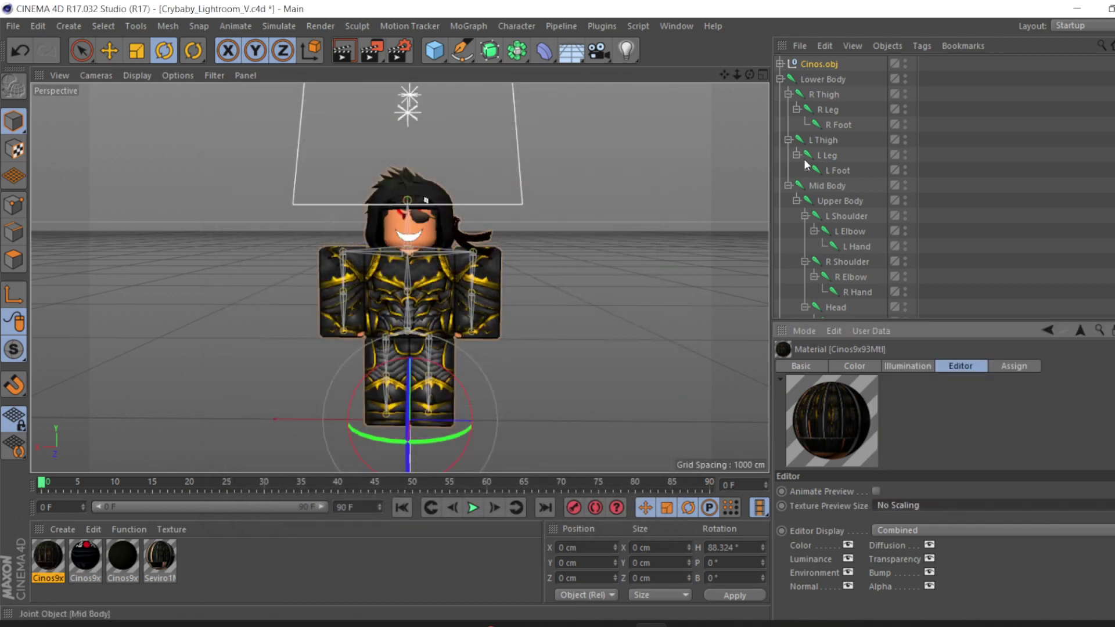
Delete the Lower Body skeleton hierarchy, then one arm and the torso
{"action": "left_click", "coordinate": [820, 79]}
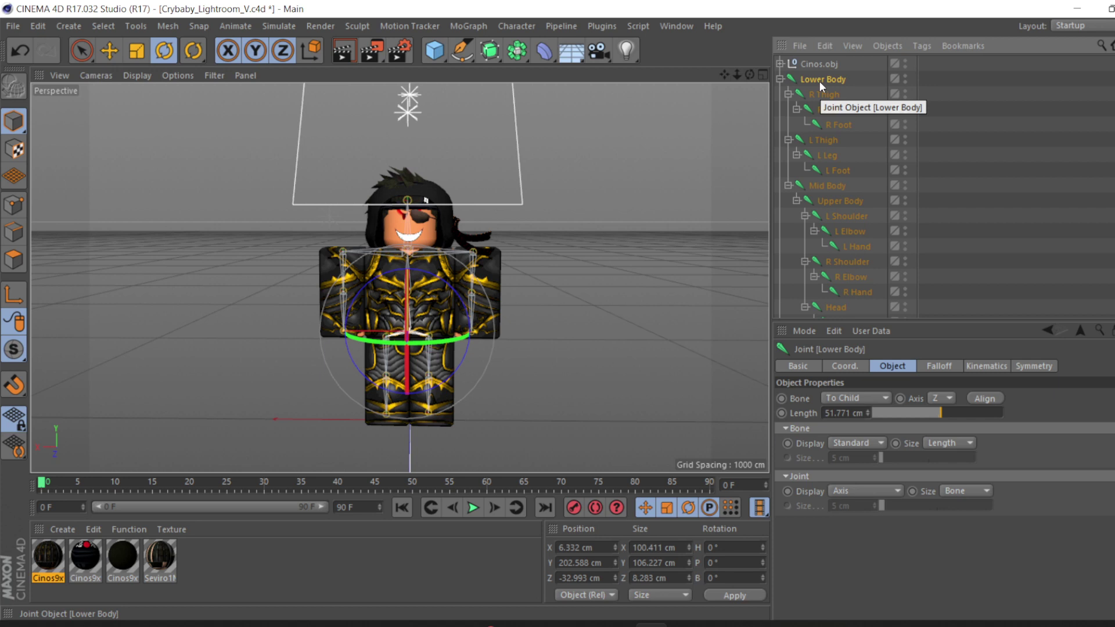
{"action": "key", "text": "Delete"}
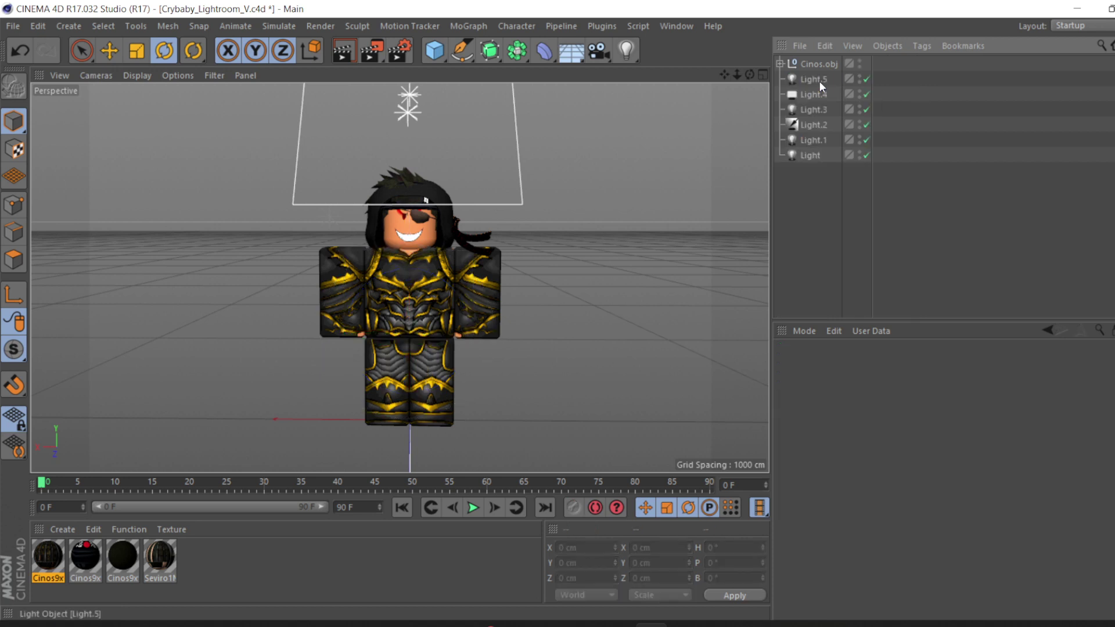
{"action": "left_click", "coordinate": [442, 294]}
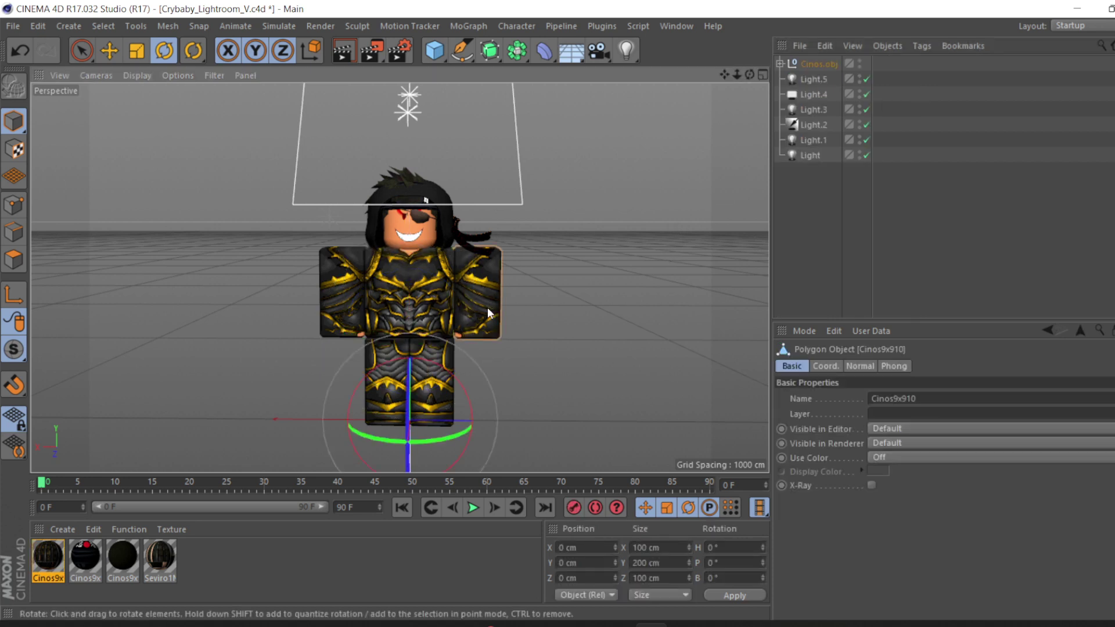
{"action": "key", "text": "Delete"}
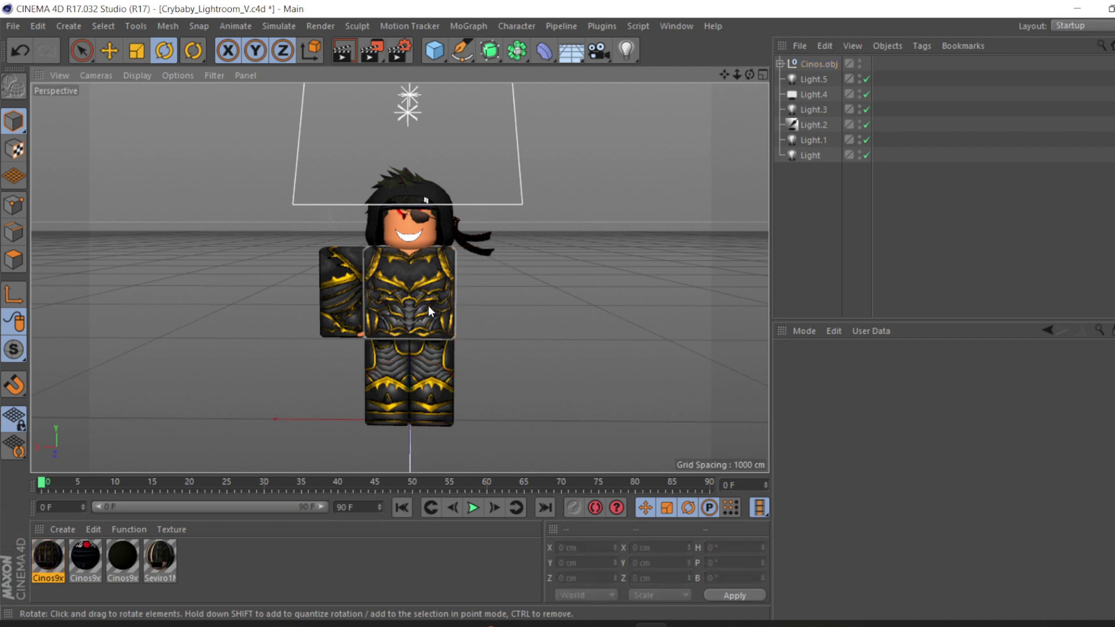
{"action": "left_click", "coordinate": [428, 305]}
{"action": "key", "text": "Delete"}
Delete the other arm, both legs and the face from the avatar
{"action": "left_click", "coordinate": [364, 304]}
{"action": "key", "text": "Delete"}
{"action": "left_click", "coordinate": [389, 343]}
{"action": "key", "text": "Delete"}
{"action": "left_click", "coordinate": [432, 372]}
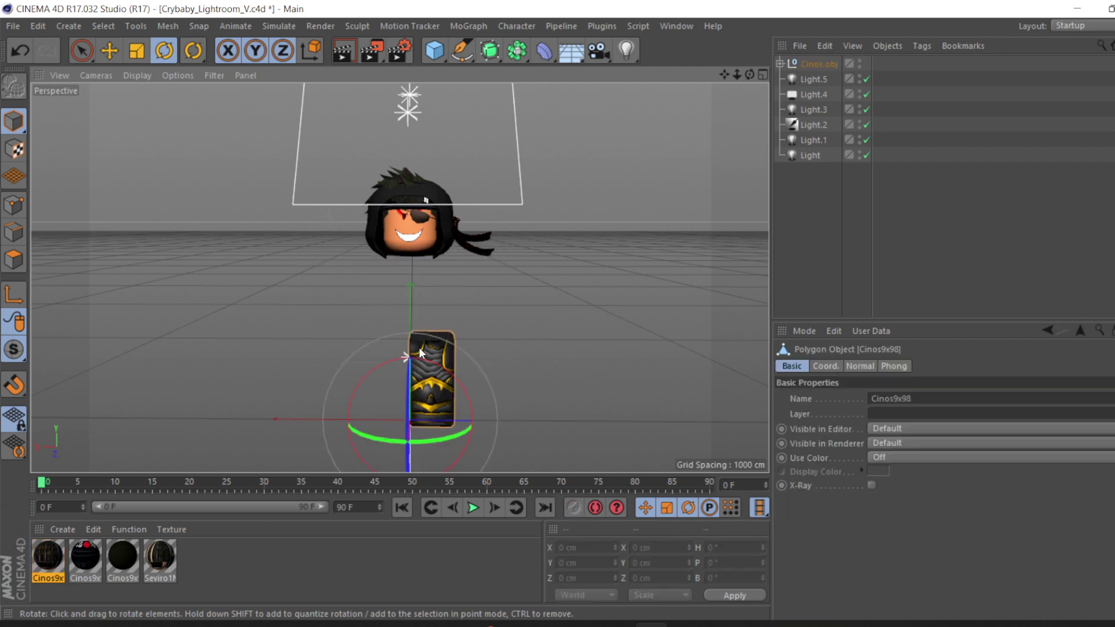
{"action": "key", "text": "Delete"}
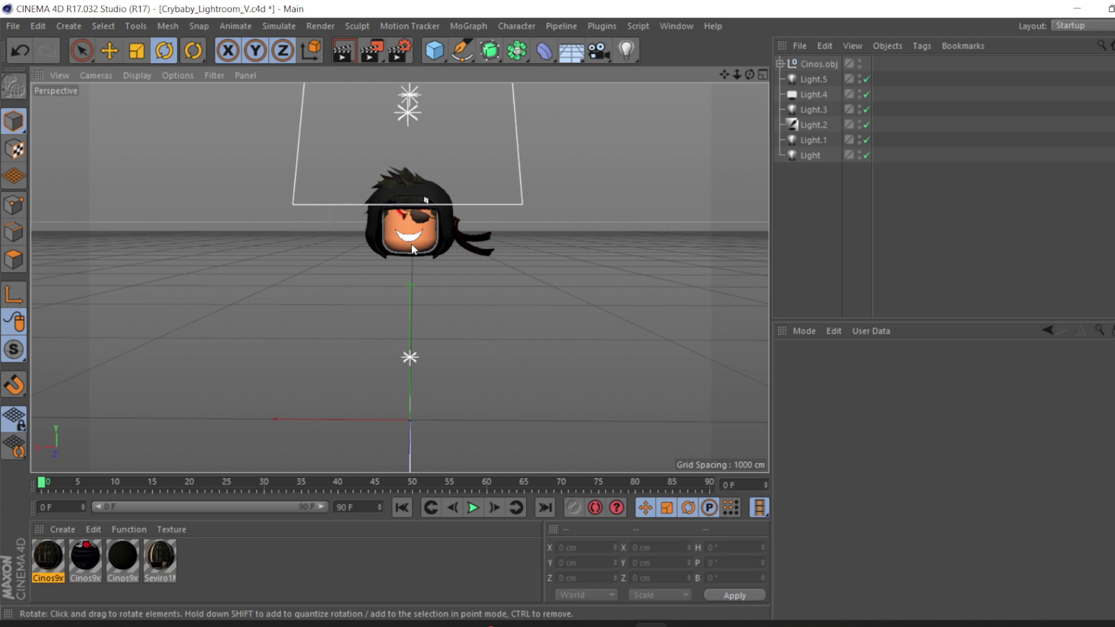
{"action": "left_click", "coordinate": [412, 243]}
{"action": "key", "text": "Delete"}
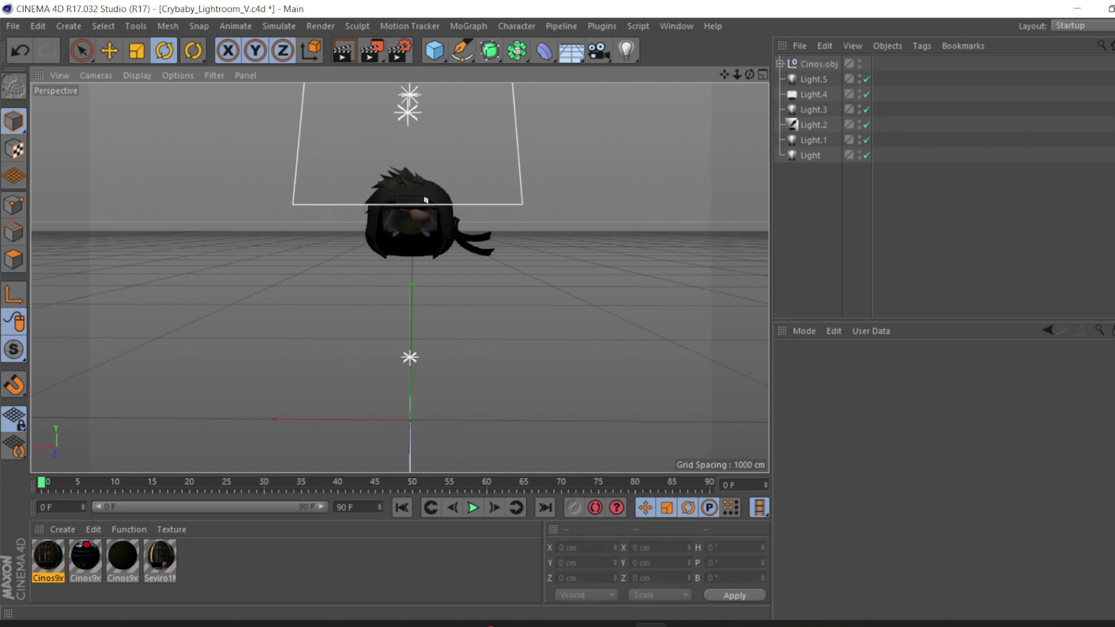
Load Nero Rig v3.0 FK from the Content Browser presets and rotate it to face the camera
{"action": "left_click", "coordinate": [1110, 154]}
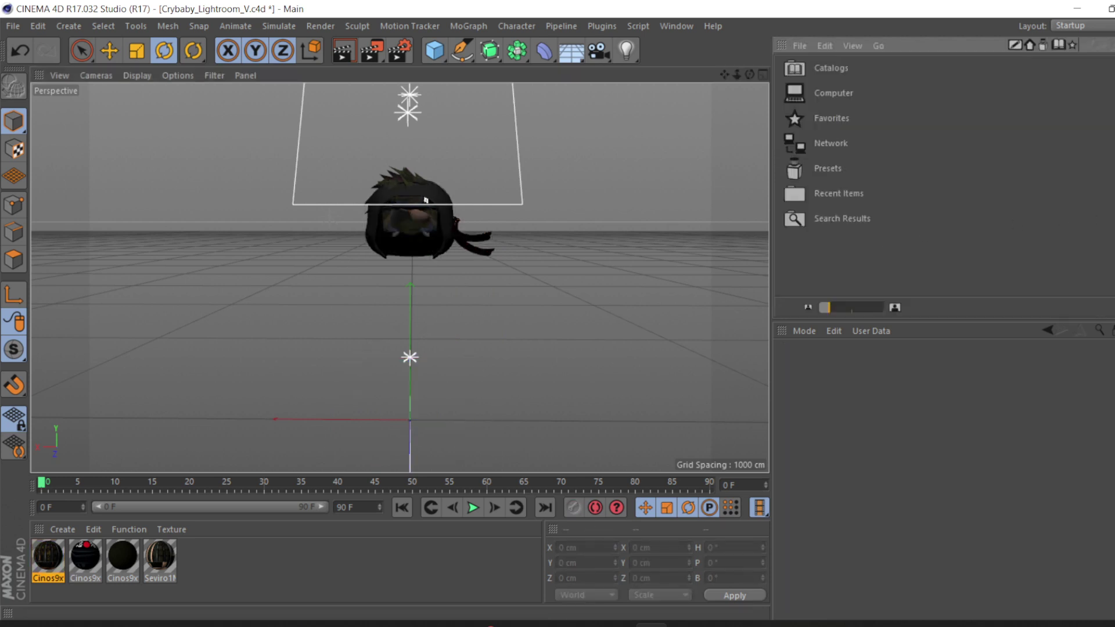
{"action": "double_click", "coordinate": [834, 166]}
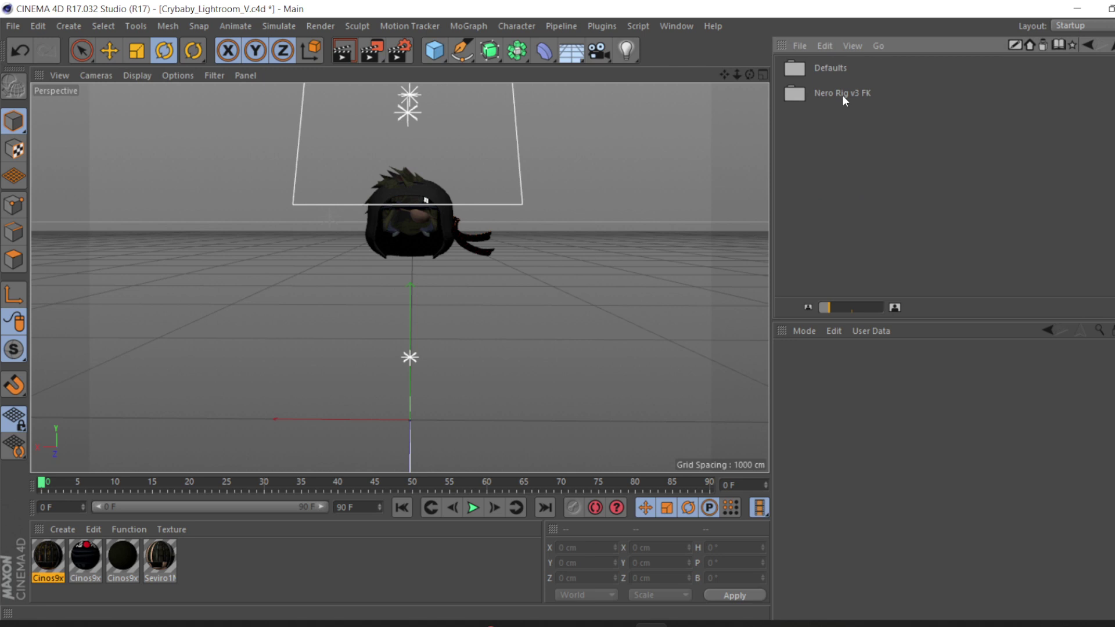
{"action": "double_click", "coordinate": [842, 96]}
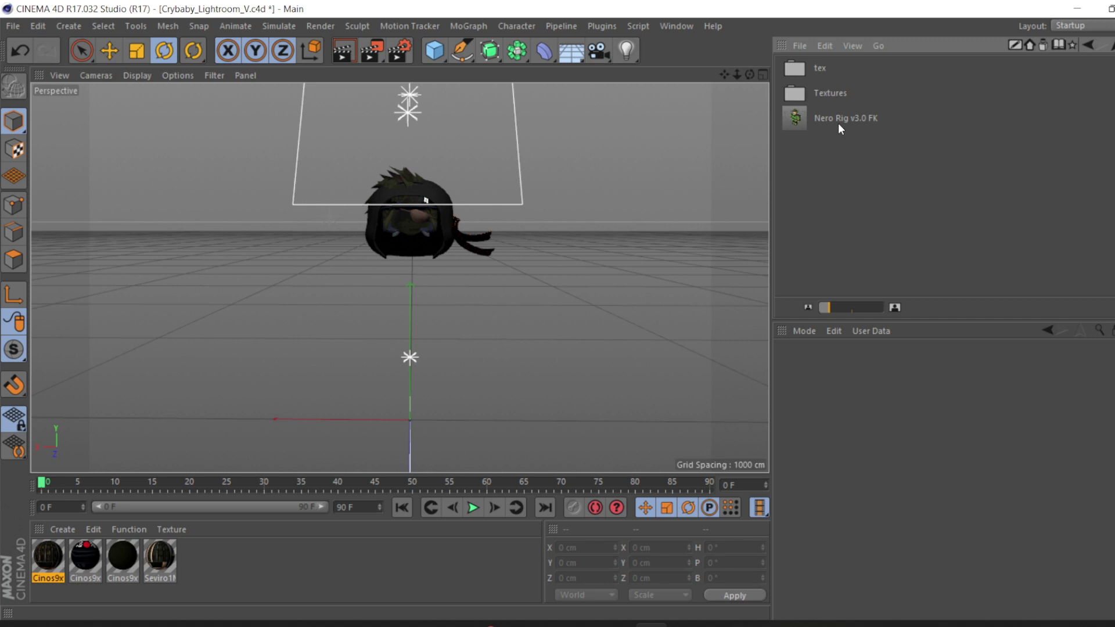
{"action": "double_click", "coordinate": [838, 120]}
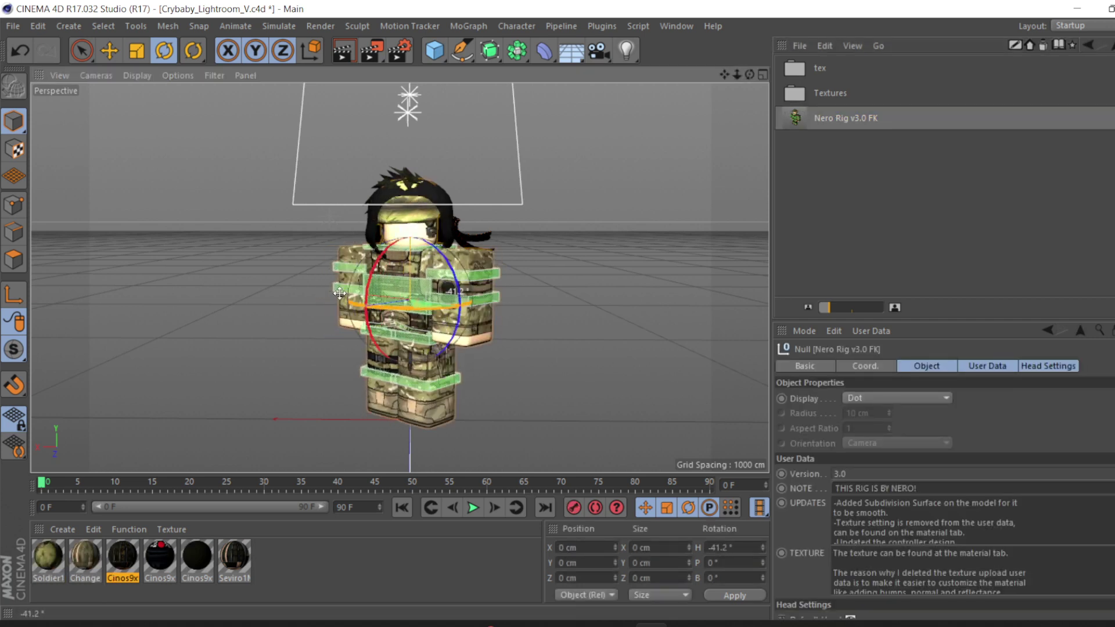
{"action": "left_click_drag", "start_coordinate": [339, 293], "coordinate": [108, 246]}
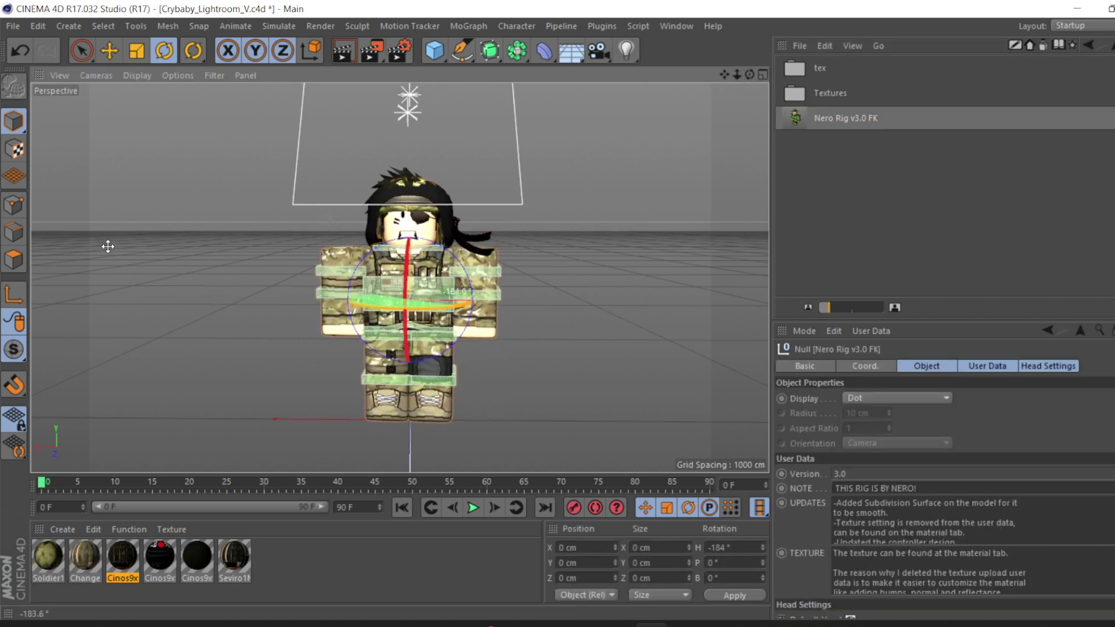
Set the Change Texture Here material's texture to Cinos9x93Tex.png and turn off Reflectance
{"action": "left_click", "coordinate": [393, 212]}
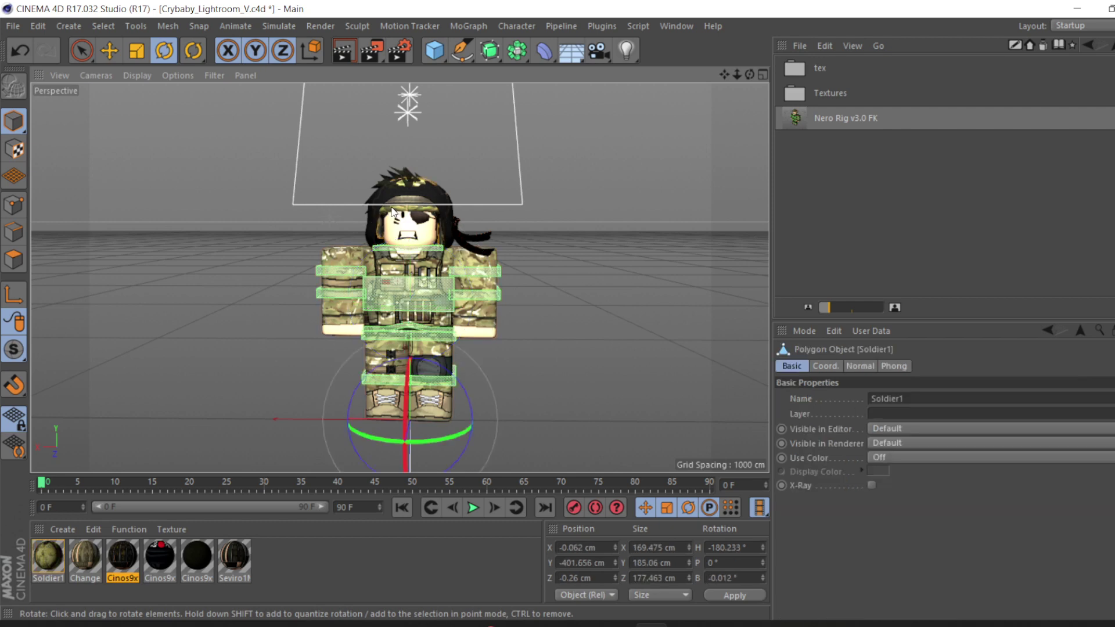
{"action": "left_click", "coordinate": [347, 214]}
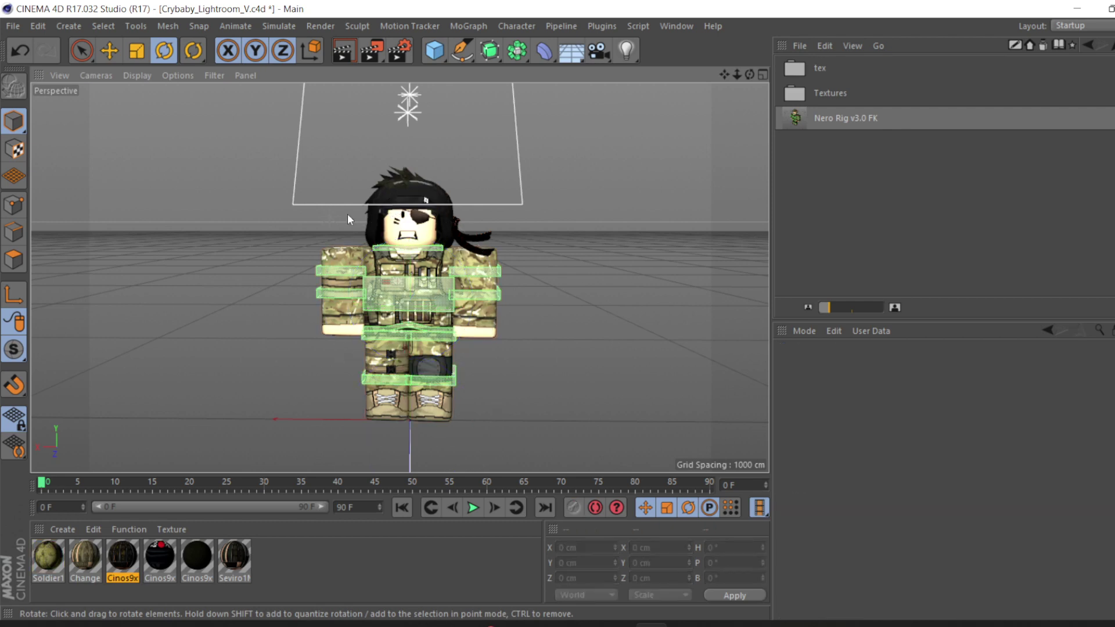
{"action": "double_click", "coordinate": [88, 555]}
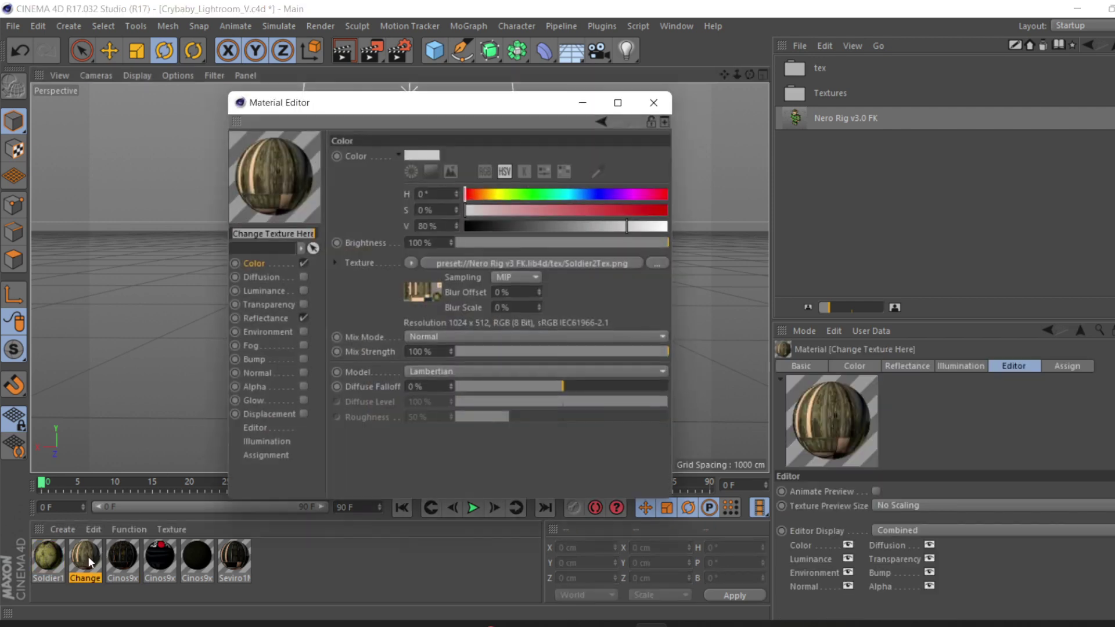
{"action": "left_click", "coordinate": [656, 263]}
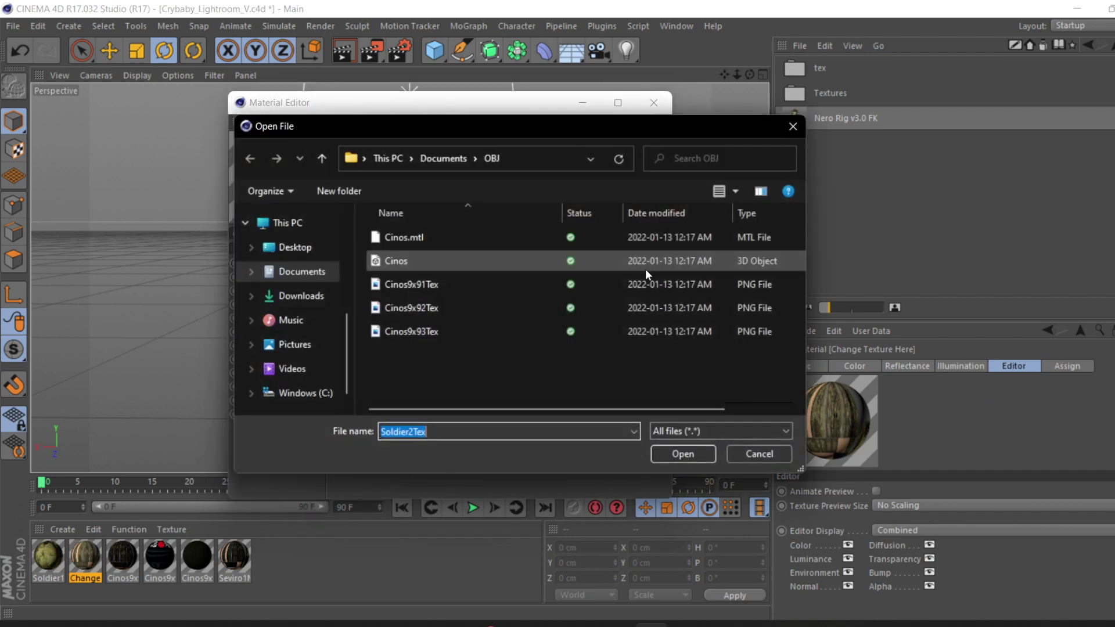
{"action": "double_click", "coordinate": [430, 336]}
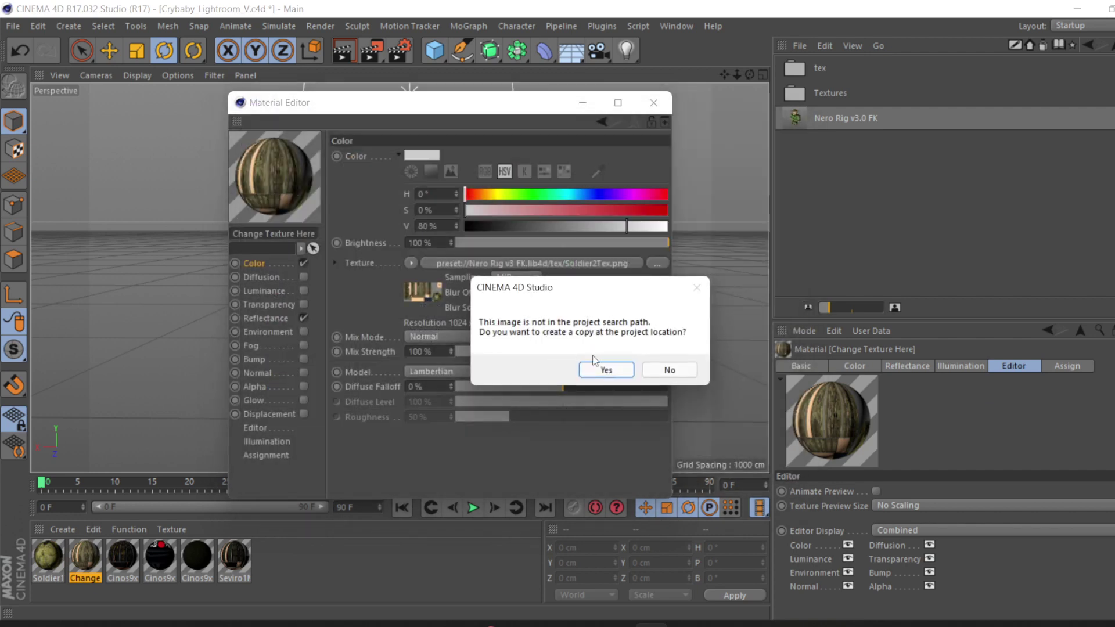
{"action": "left_click", "coordinate": [625, 376]}
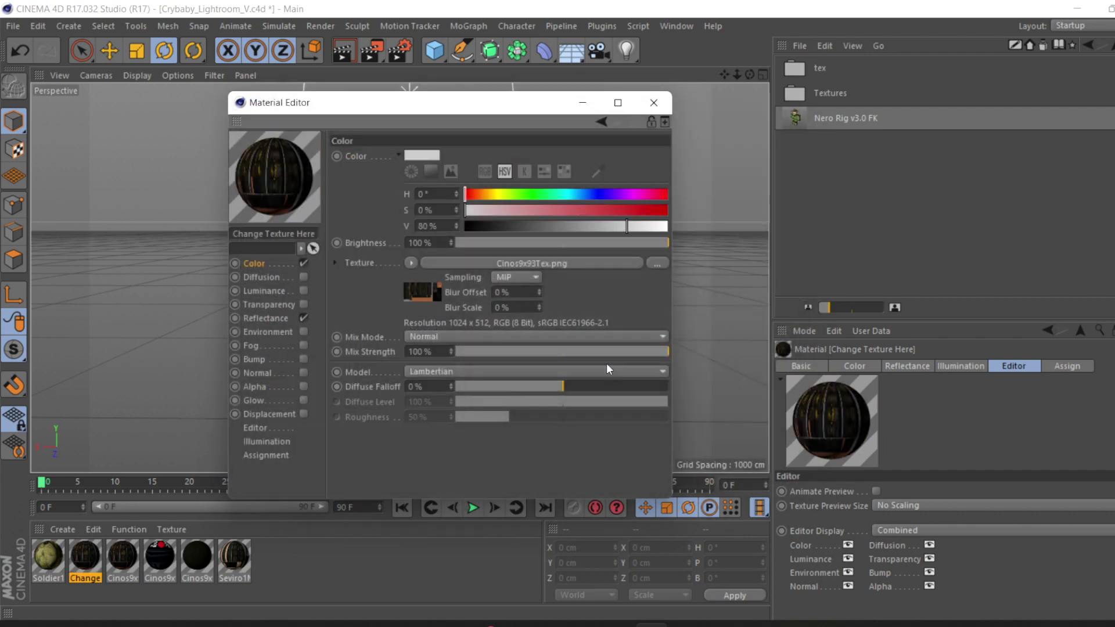
{"action": "left_click", "coordinate": [303, 318]}
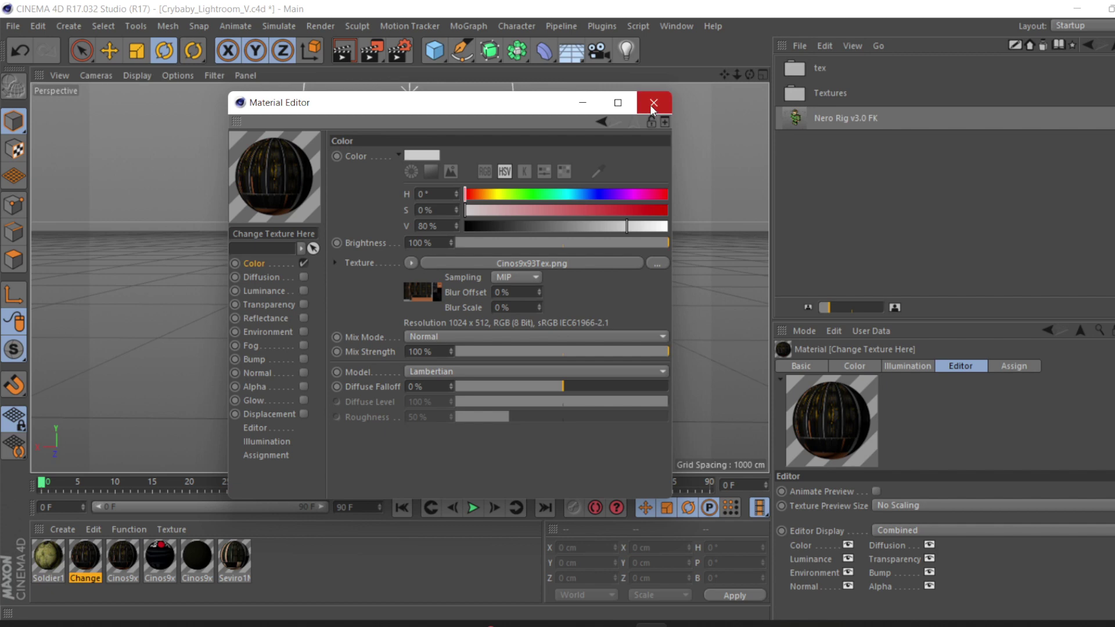
Close the Material Editor and recheck the color texture, leaving it unchanged
{"action": "left_click_drag", "start_coordinate": [518, 110], "coordinate": [787, 221]}
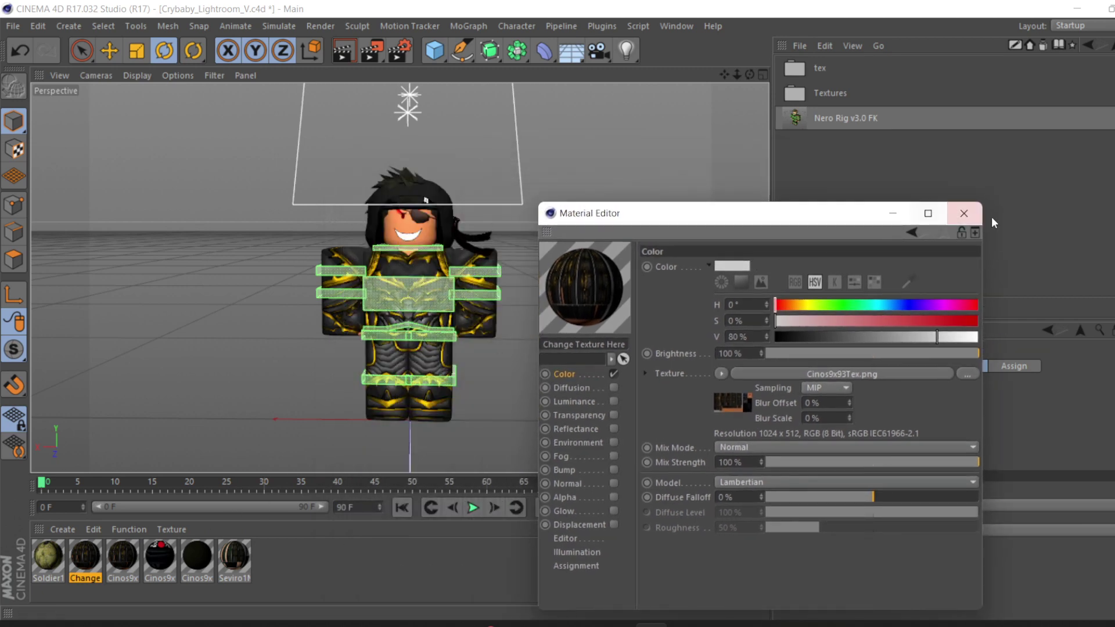
{"action": "left_click", "coordinate": [974, 220]}
{"action": "left_click", "coordinate": [876, 365]}
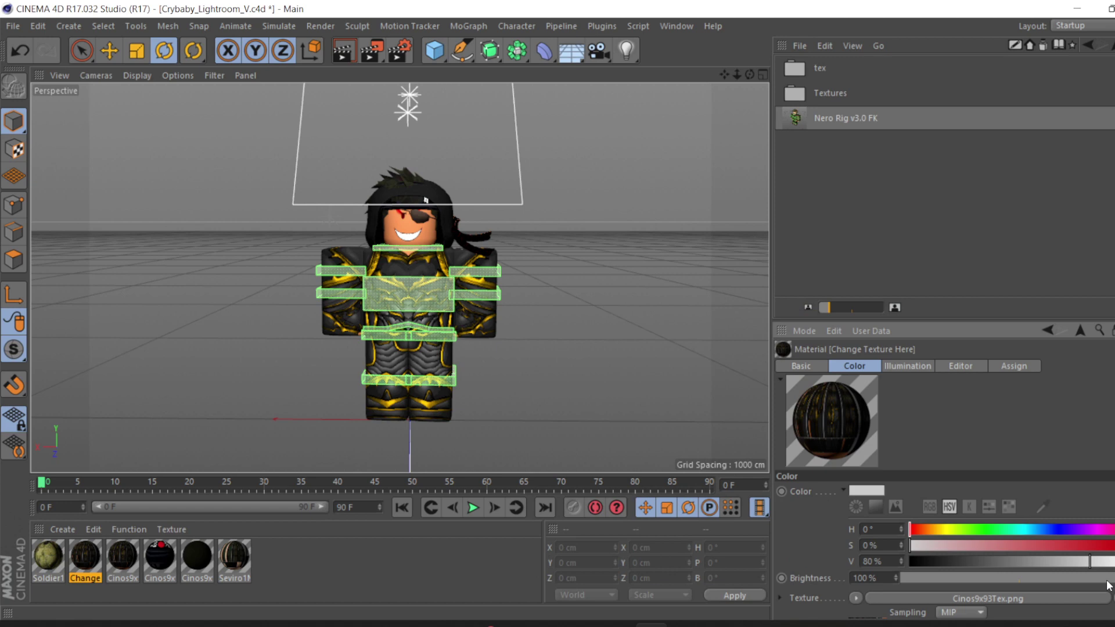
{"action": "left_click", "coordinate": [997, 599]}
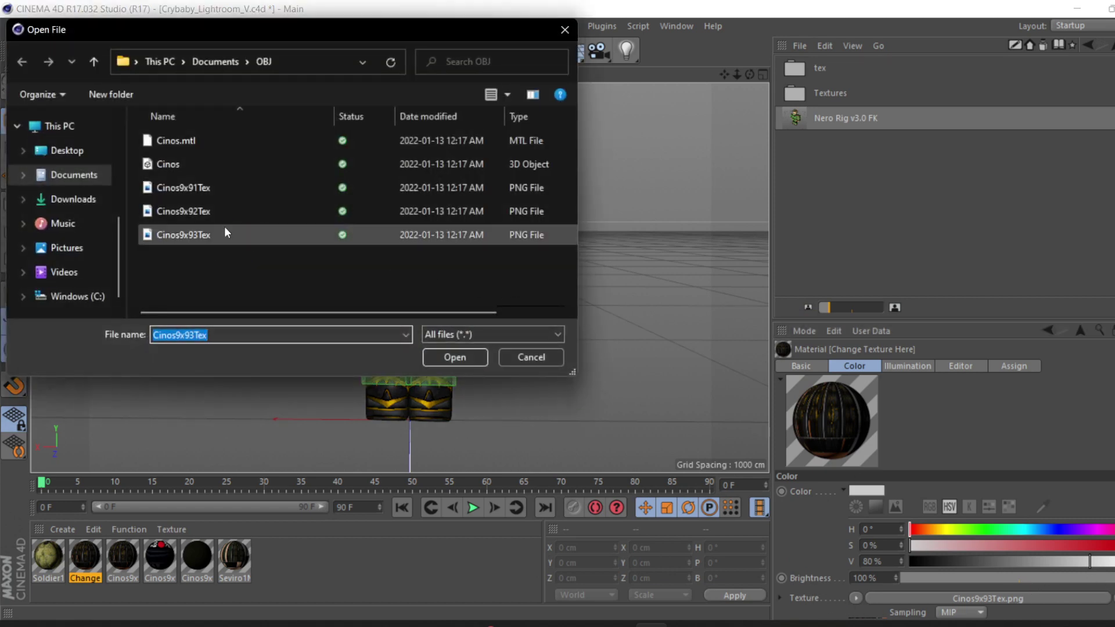
{"action": "left_click", "coordinate": [564, 30]}
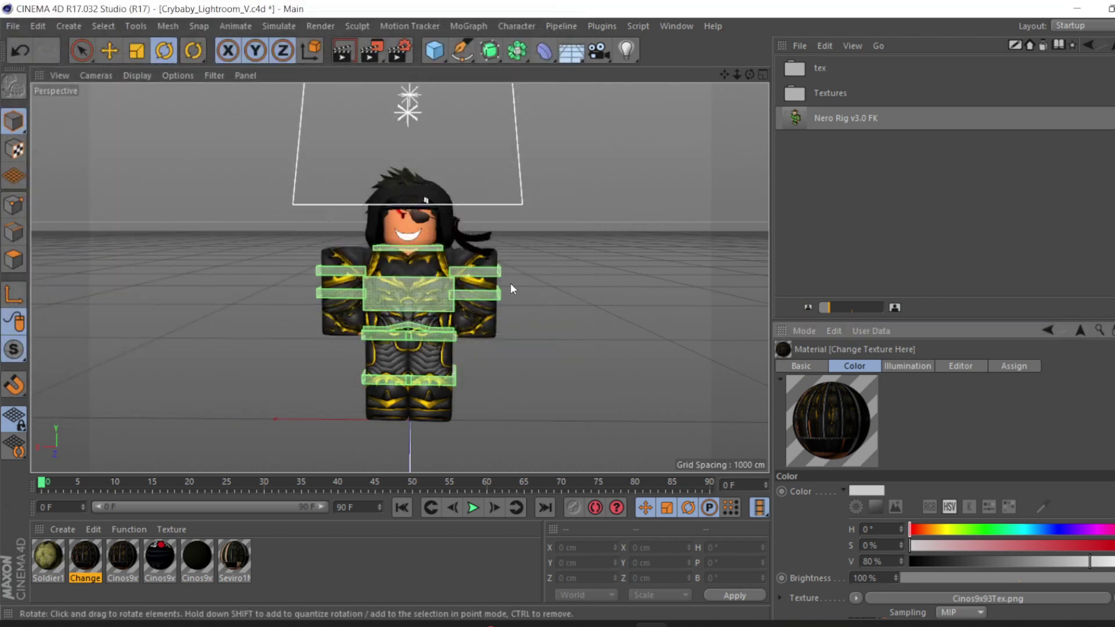
In the Object Manager, expand Cinos.obj and the Nero Rig v3.0 FK Attachments group
{"action": "key", "text": "shift+F1"}
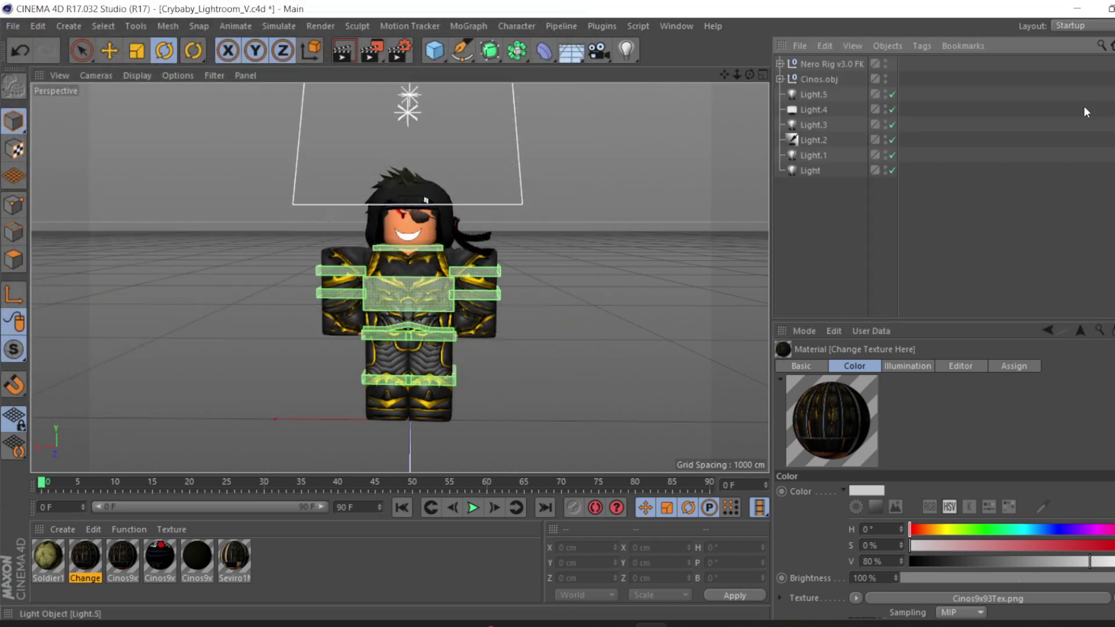
{"action": "left_click", "coordinate": [780, 79]}
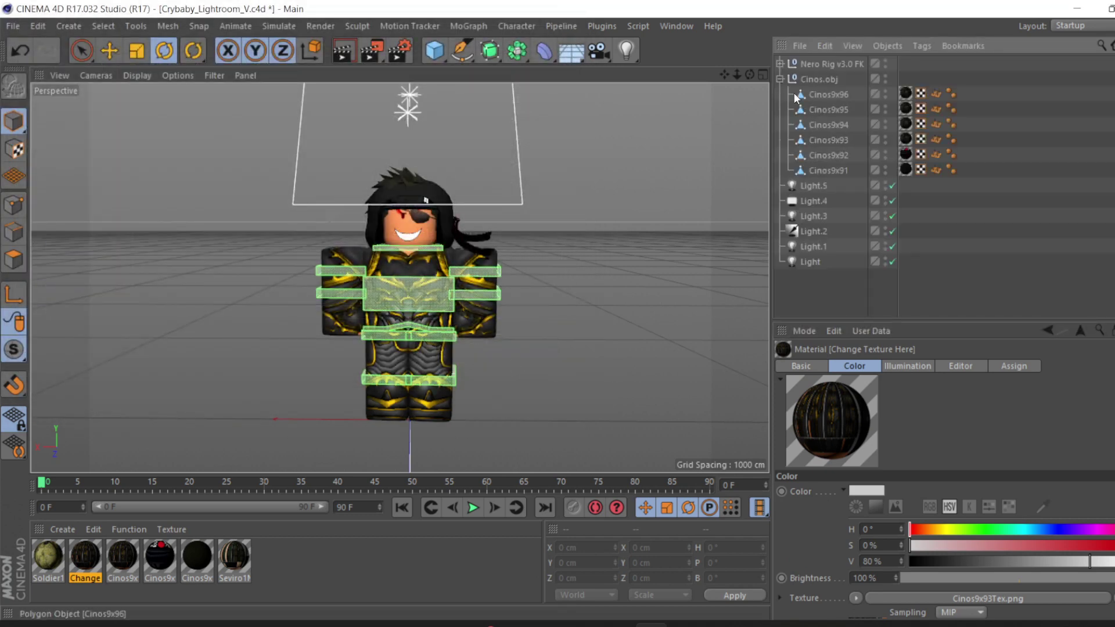
{"action": "mouse_move", "coordinate": [749, 74]}
{"action": "left_mouse_down"}
{"action": "mouse_move", "coordinate": [847, 77]}
{"action": "mouse_move", "coordinate": [748, 79]}
{"action": "mouse_move", "coordinate": [766, 81]}
{"action": "left_mouse_up"}
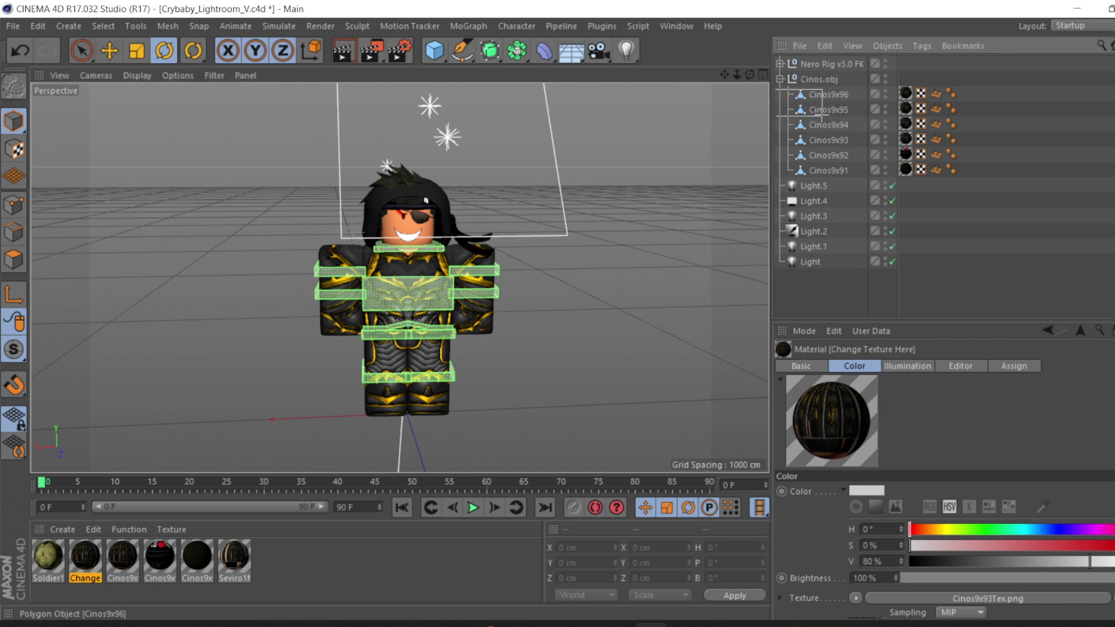
{"action": "left_click_drag", "start_coordinate": [858, 154], "coordinate": [860, 173]}
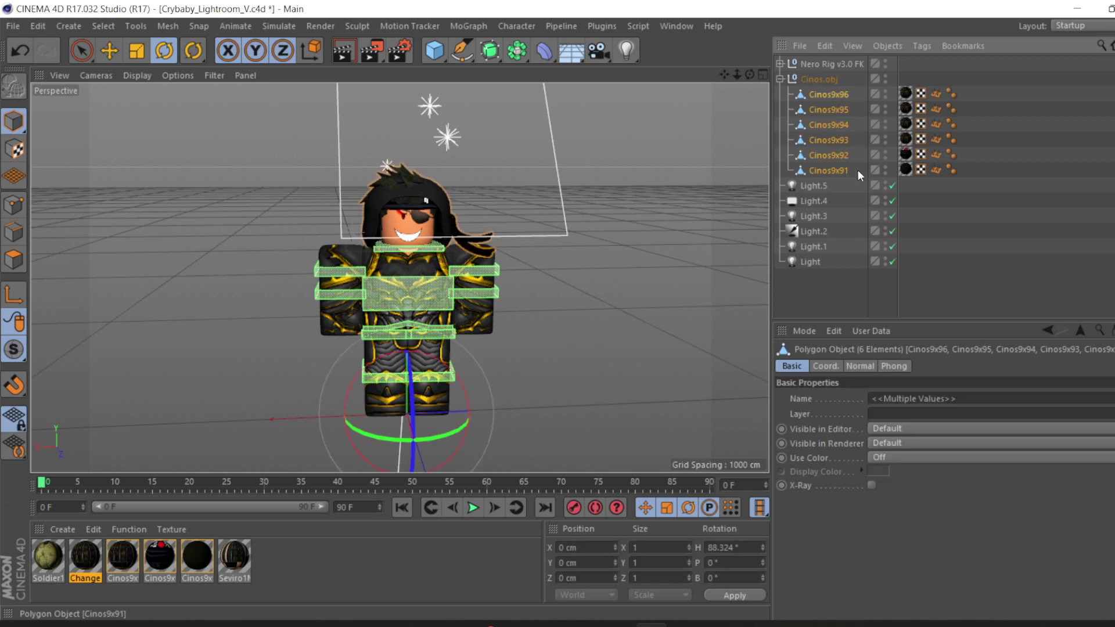
{"action": "left_click", "coordinate": [780, 64]}
{"action": "left_click", "coordinate": [789, 79]}
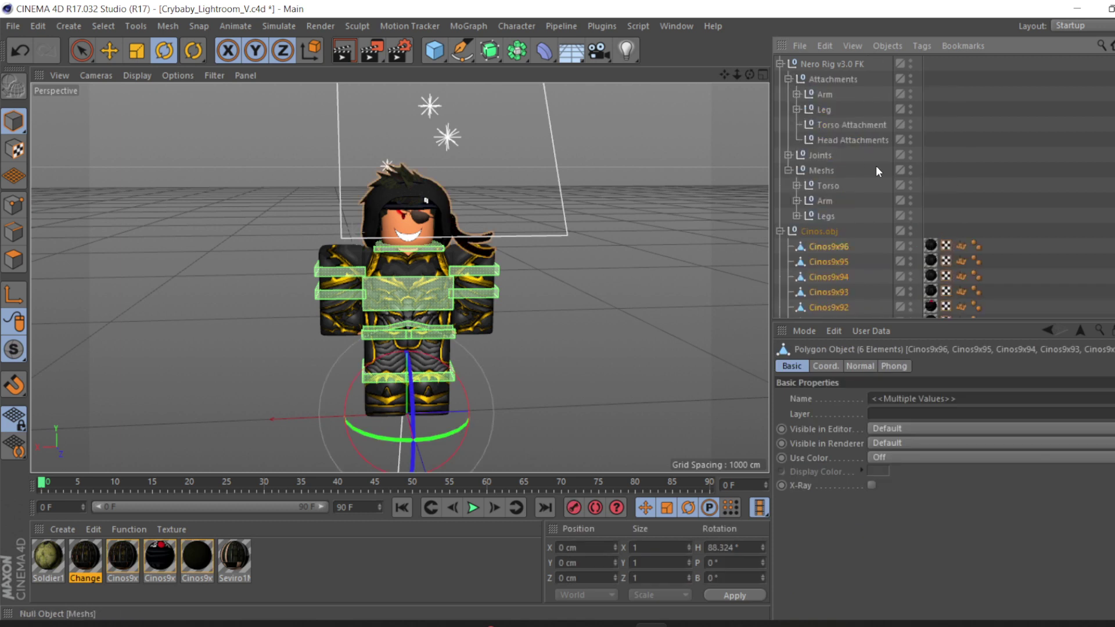
{"action": "left_click", "coordinate": [788, 79]}
{"action": "left_click", "coordinate": [787, 79]}
Select meshes Cinos9x91 through Cinos9x96 and parent them under Head Attachments
{"action": "left_click", "coordinate": [833, 248]}
{"action": "scroll", "coordinate": [836, 244], "scroll_direction": "down", "scroll_amount": 3}
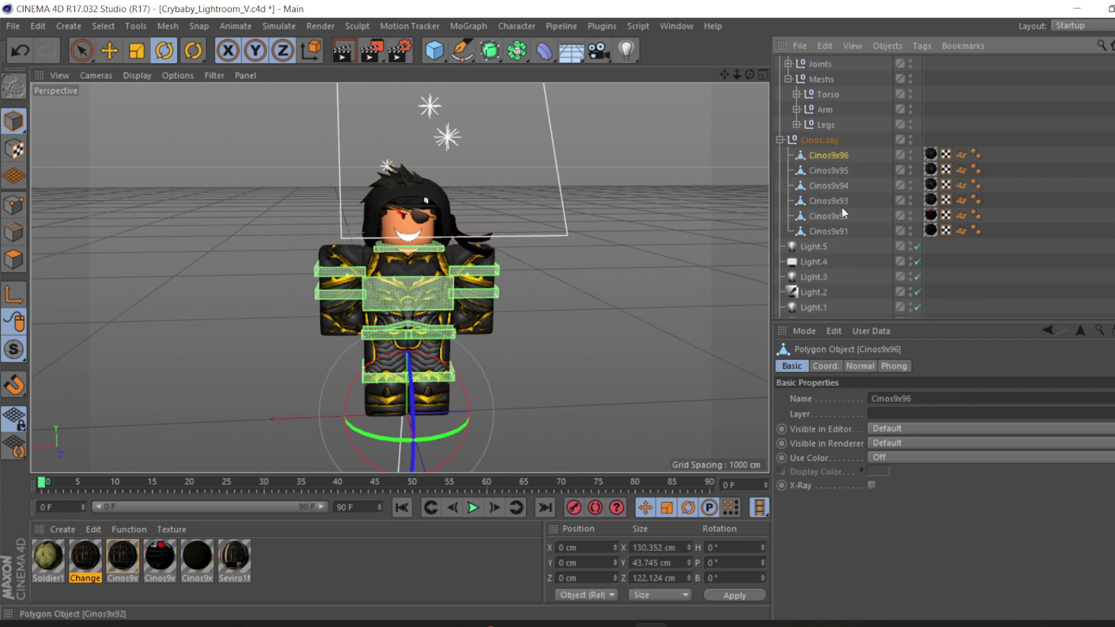
{"action": "left_click", "coordinate": [834, 169], "text": "ctrl"}
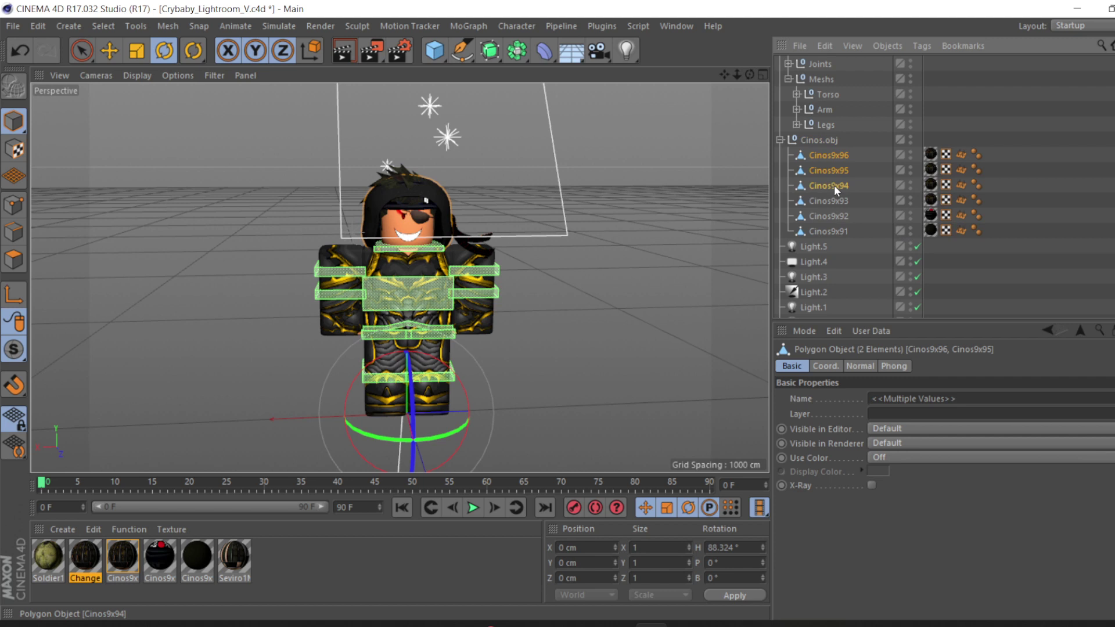
{"action": "left_click", "coordinate": [834, 184], "text": "ctrl"}
{"action": "left_click", "coordinate": [835, 200], "text": "ctrl"}
{"action": "left_click", "coordinate": [835, 215], "text": "ctrl"}
{"action": "left_click", "coordinate": [838, 230], "text": "ctrl"}
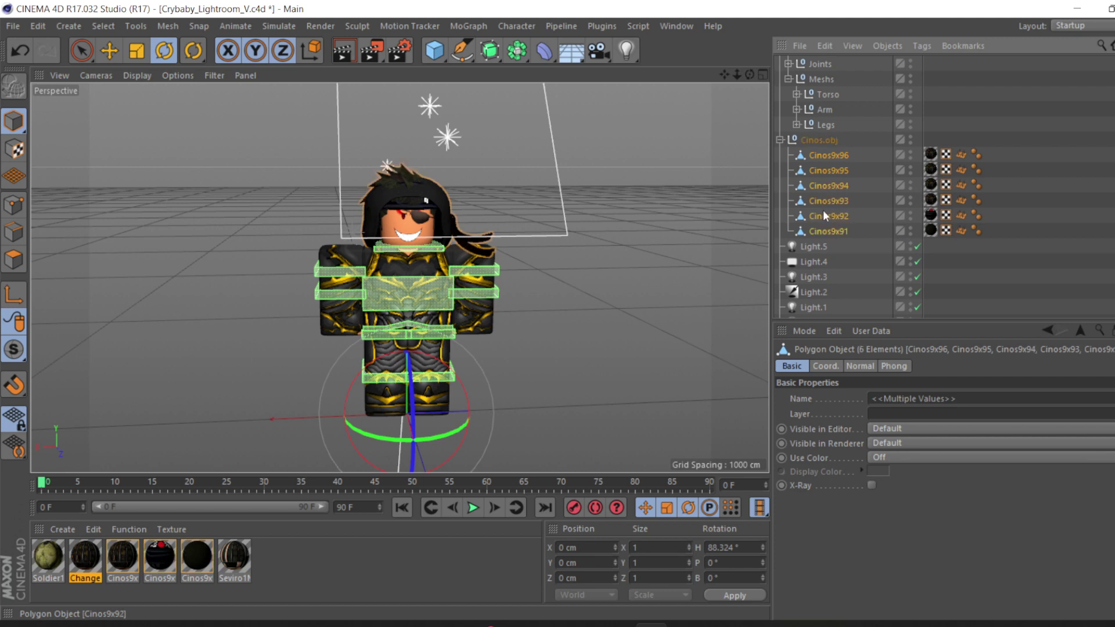
{"action": "scroll", "coordinate": [824, 210], "scroll_direction": "up", "scroll_amount": 3}
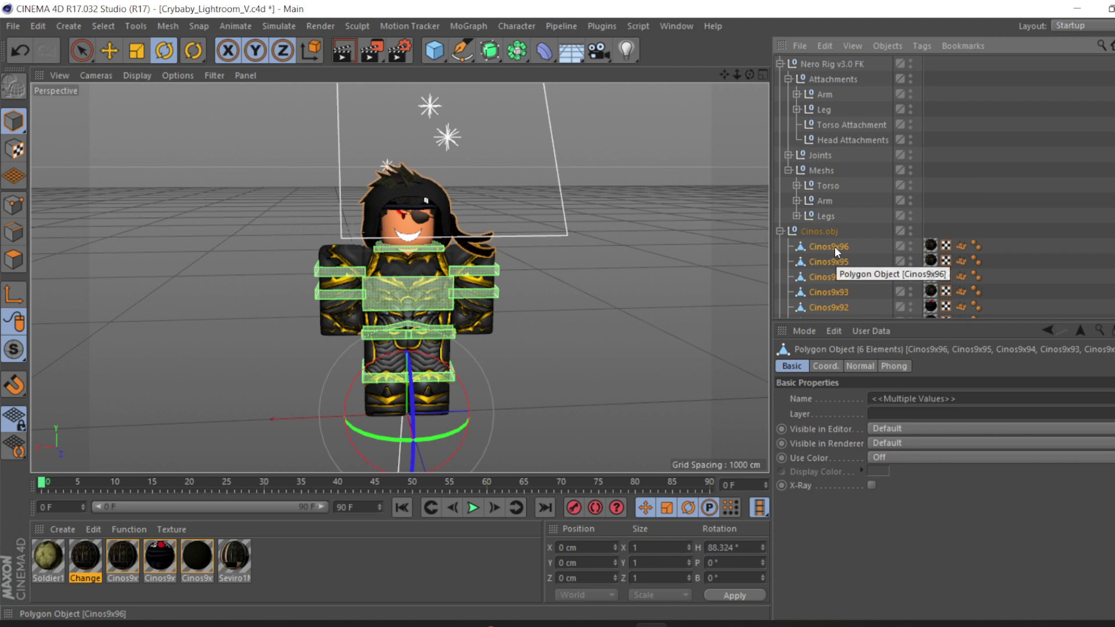
{"action": "left_click_drag", "start_coordinate": [834, 246], "coordinate": [852, 140]}
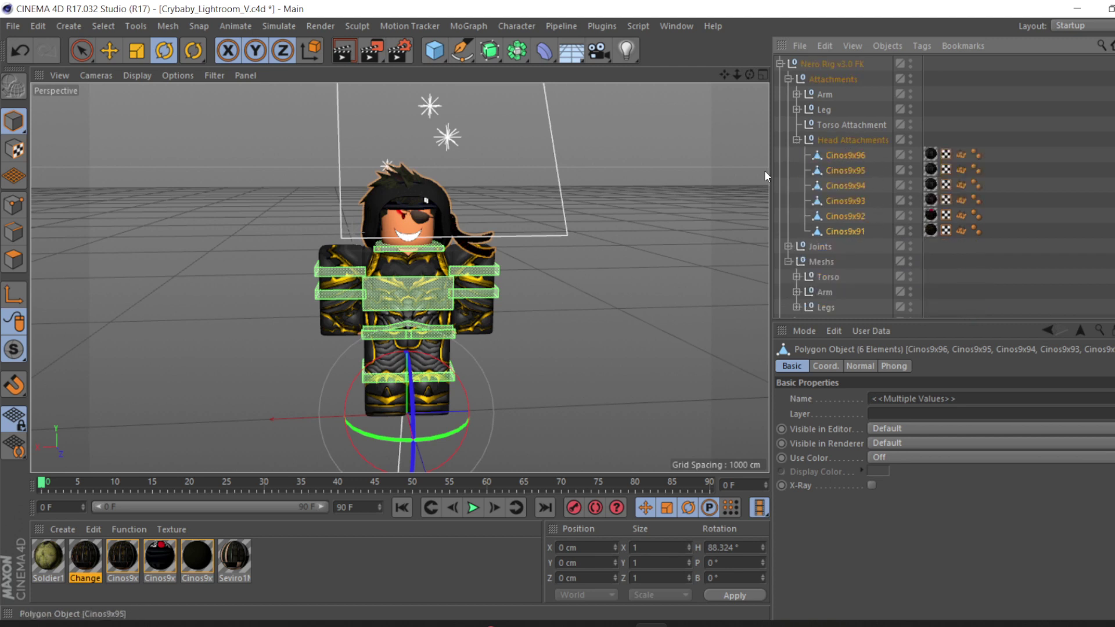
{"action": "left_click", "coordinate": [598, 209]}
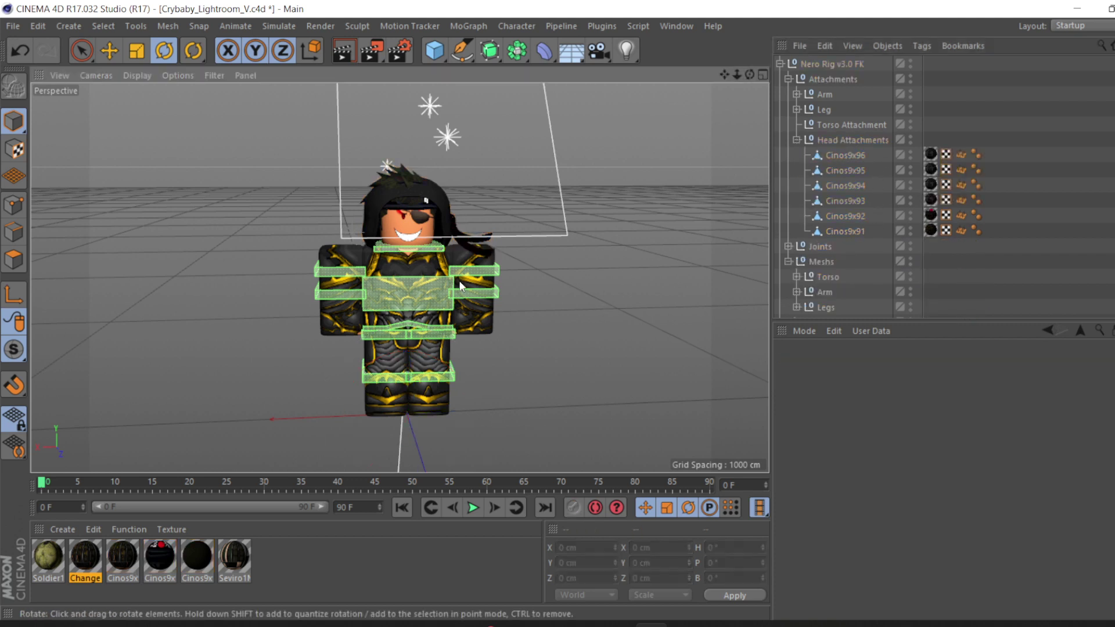
Test-tilt the head control, undo it, and collapse the Head Attachments group
{"action": "left_click", "coordinate": [442, 255]}
{"action": "left_click_drag", "start_coordinate": [443, 256], "coordinate": [442, 206]}
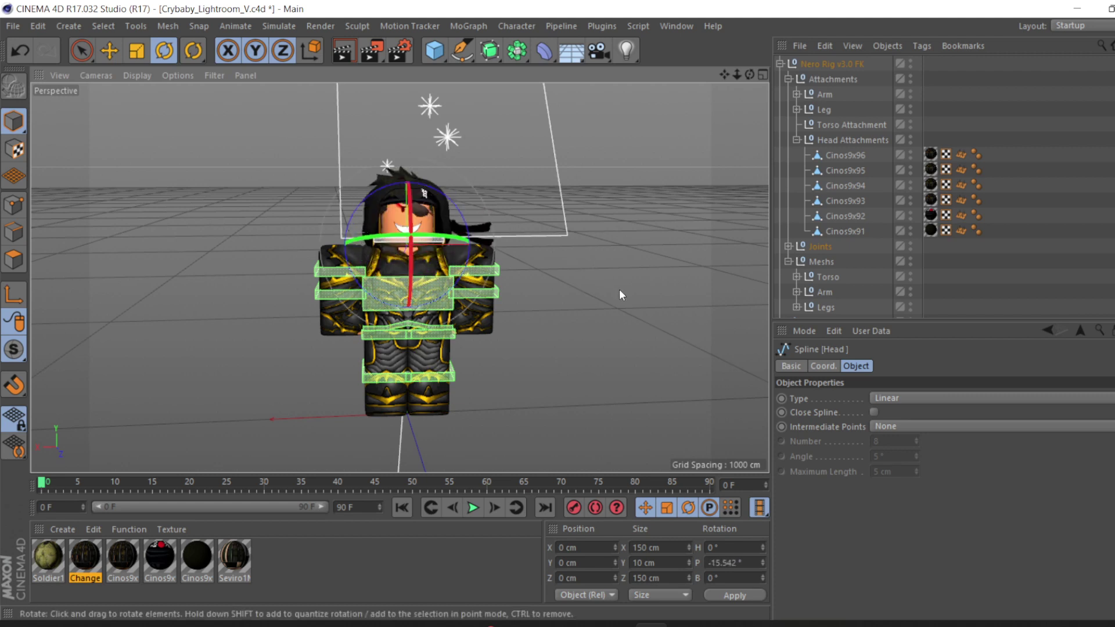
{"action": "key", "text": "ctrl+z"}
{"action": "left_click", "coordinate": [626, 270]}
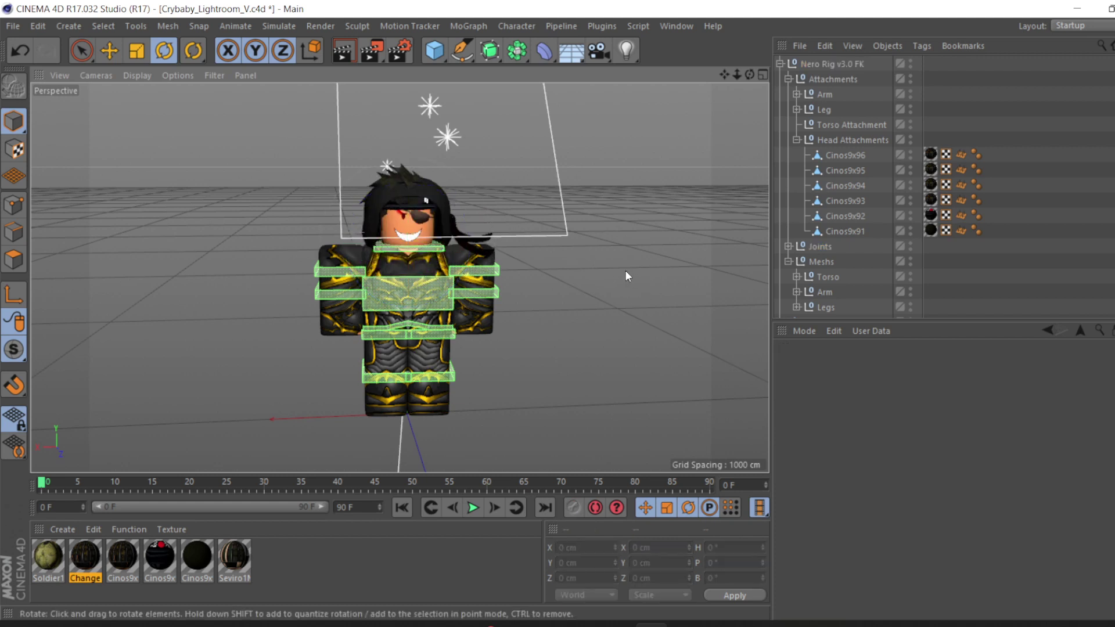
{"action": "left_click_drag", "start_coordinate": [748, 76], "coordinate": [751, 93]}
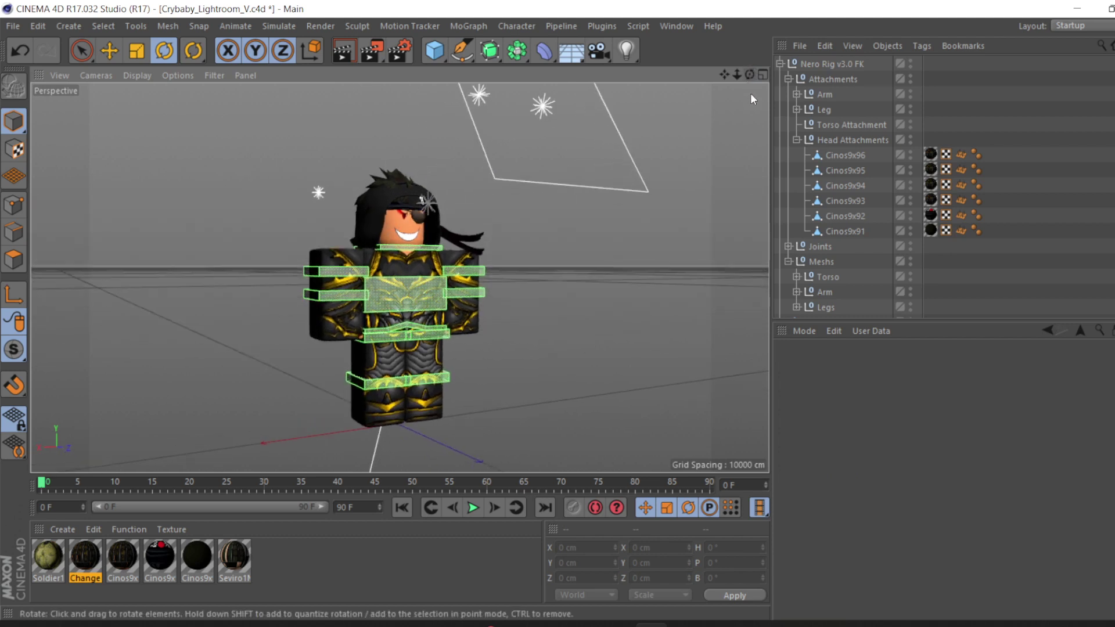
{"action": "left_click", "coordinate": [796, 140]}
Collapse the Nero Rig v3.0 FK hierarchy and slightly tilt the upper arm and right leg controls
{"action": "left_click", "coordinate": [780, 64]}
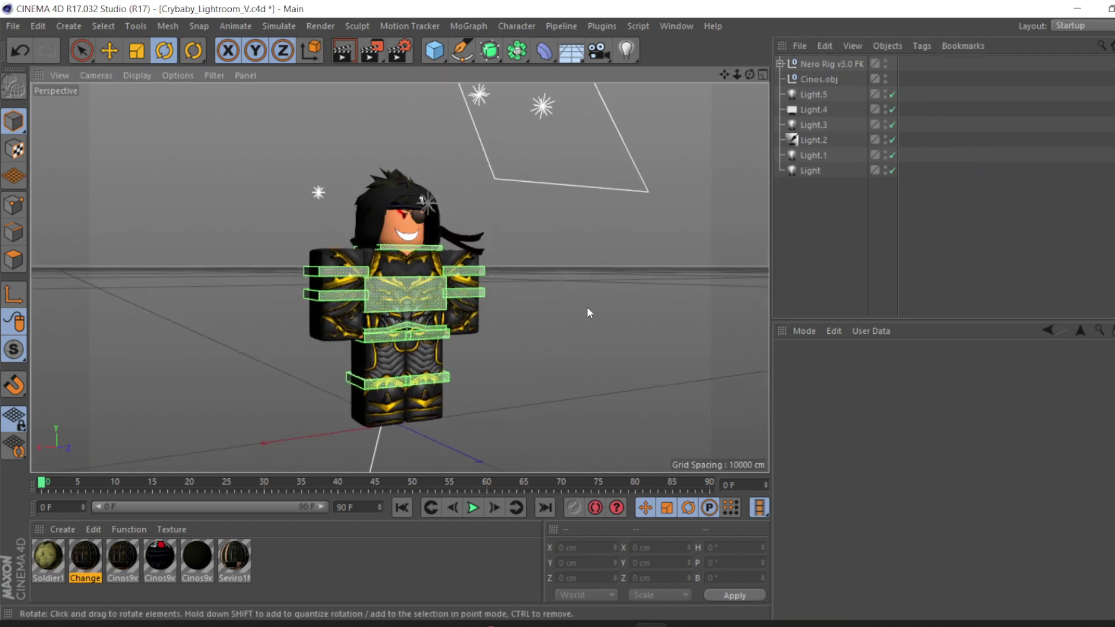
{"action": "left_click", "coordinate": [336, 271]}
{"action": "left_click_drag", "start_coordinate": [285, 256], "coordinate": [281, 234]}
{"action": "left_click", "coordinate": [485, 271]}
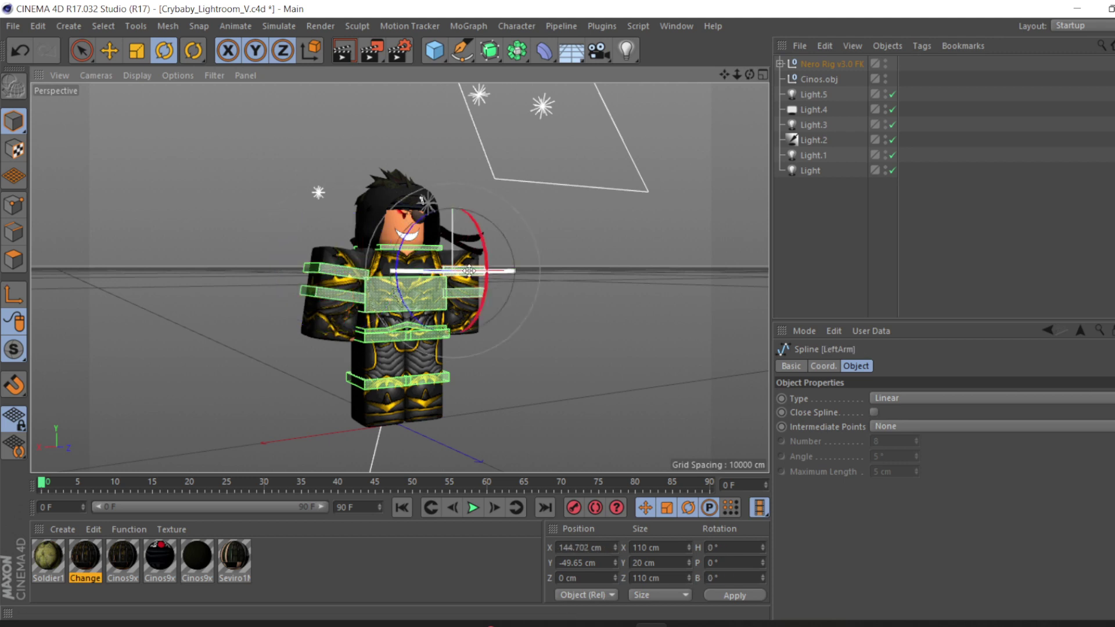
{"action": "left_click", "coordinate": [538, 318]}
{"action": "left_click", "coordinate": [443, 333]}
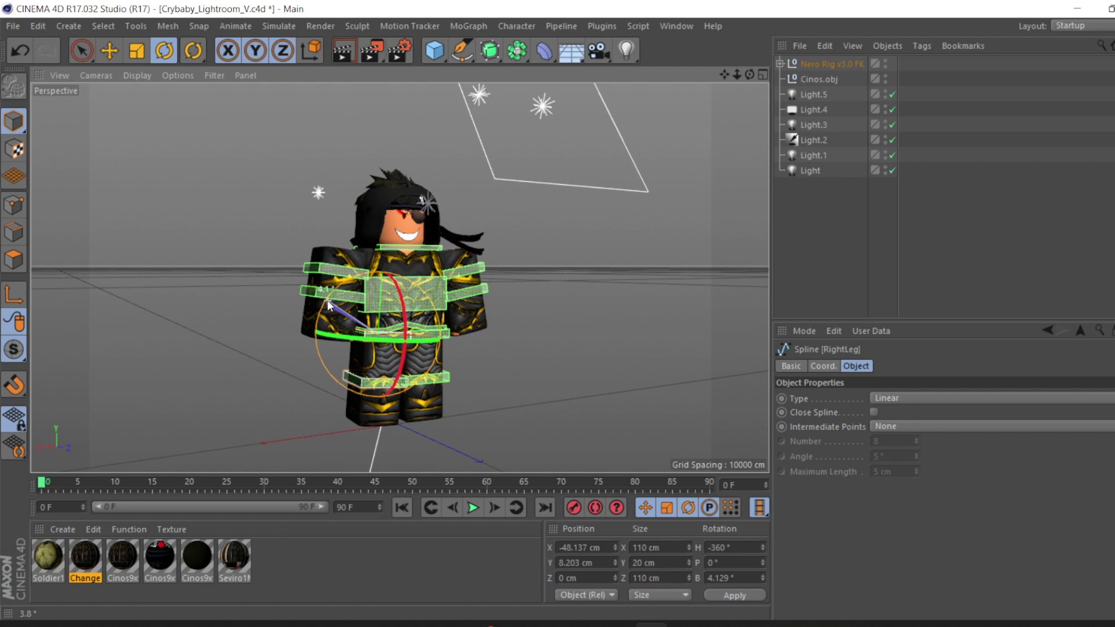
{"action": "left_click_drag", "start_coordinate": [328, 305], "coordinate": [368, 313]}
Try the left leg and knee controls, then tilt the head controller slightly
{"action": "left_click", "coordinate": [455, 338]}
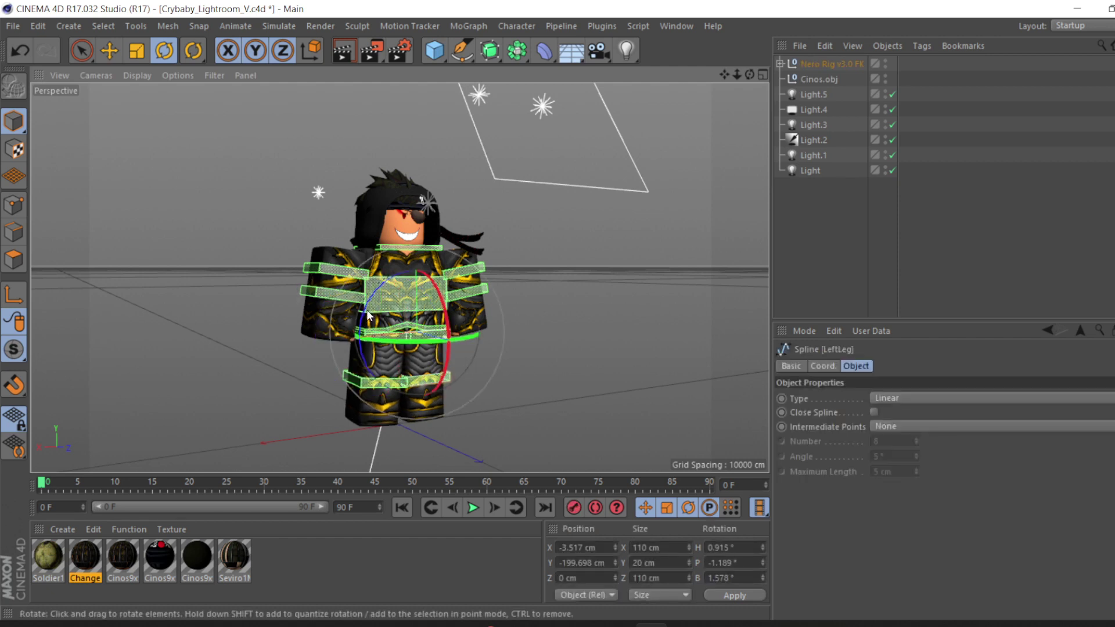
{"action": "left_click", "coordinate": [460, 376]}
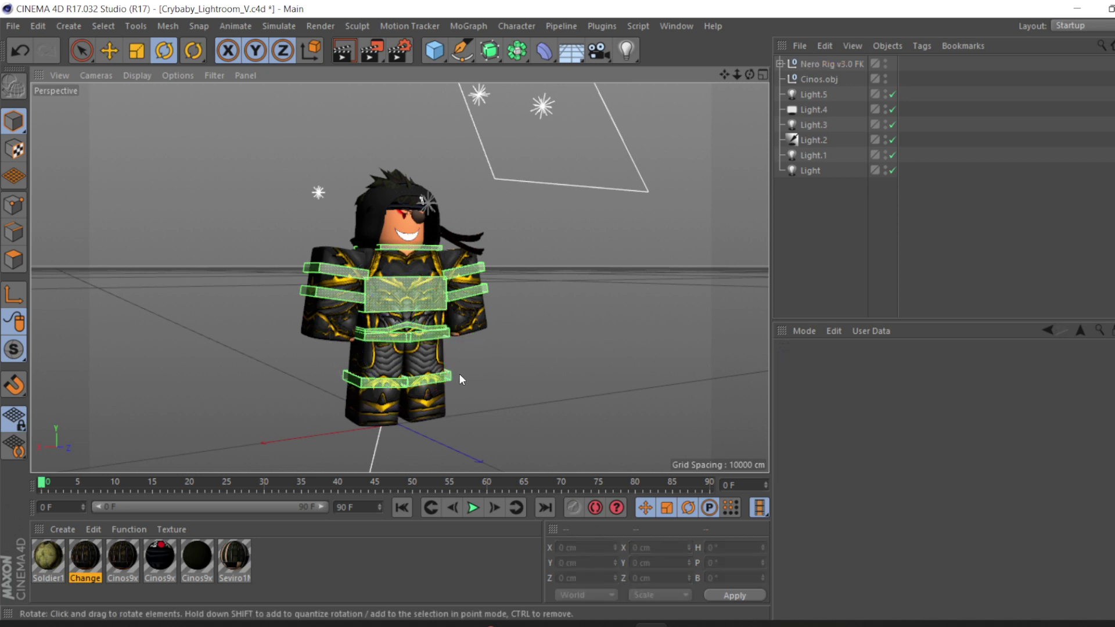
{"action": "left_click", "coordinate": [458, 375]}
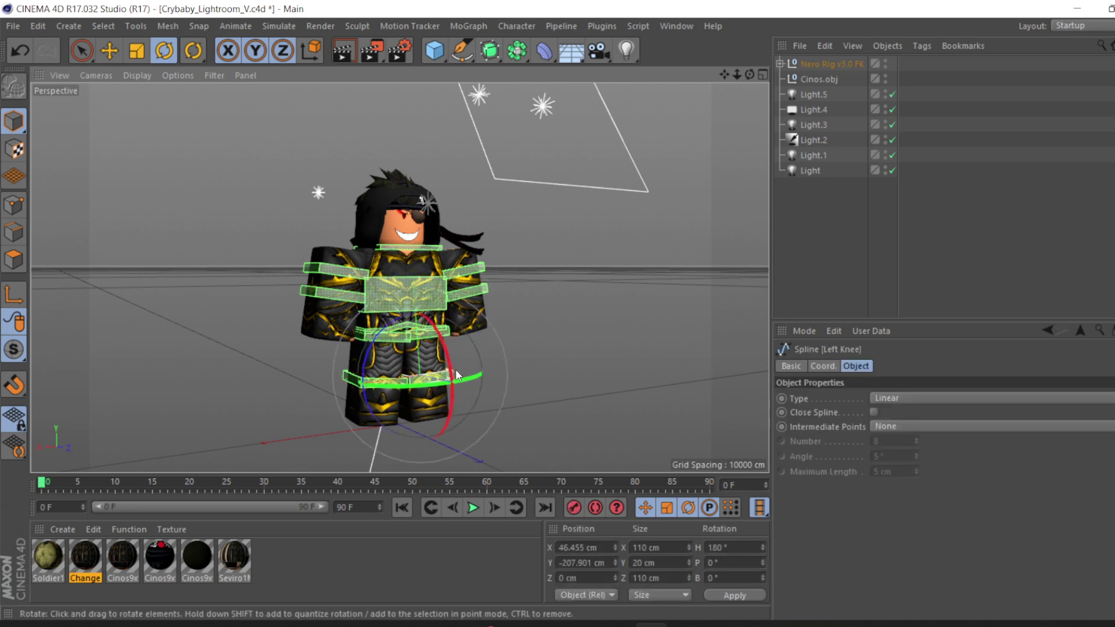
{"action": "left_click", "coordinate": [454, 330]}
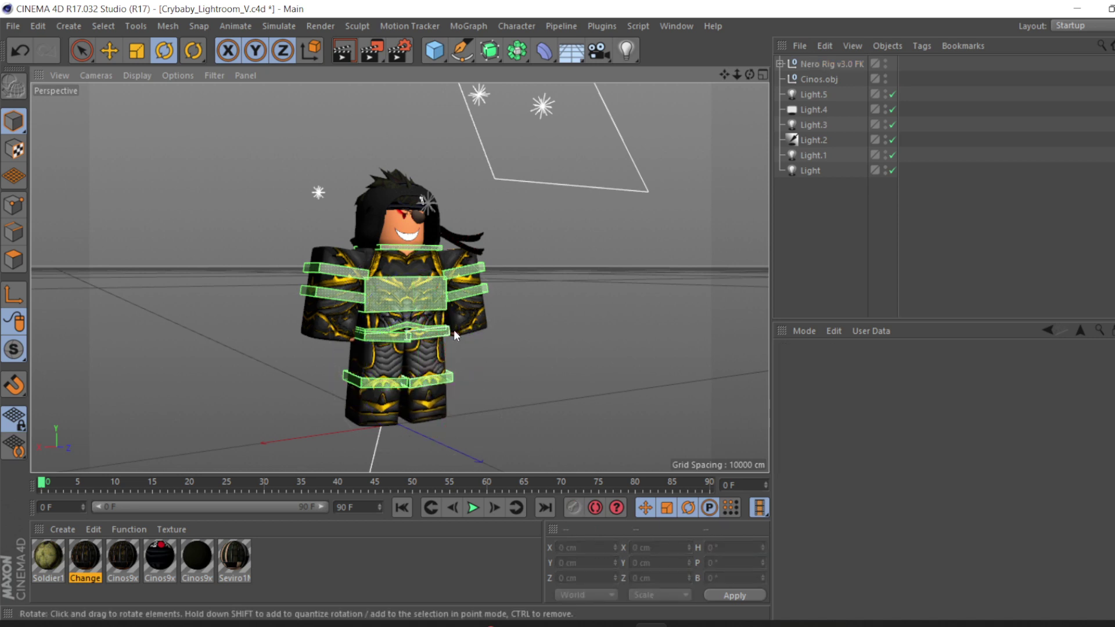
{"action": "left_click", "coordinate": [453, 330]}
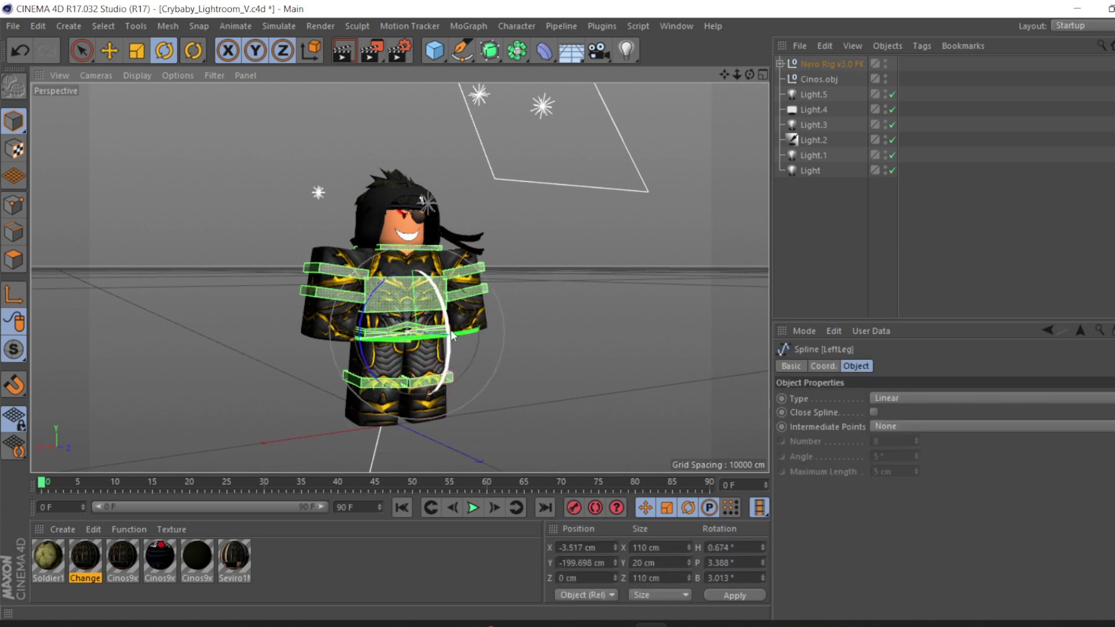
{"action": "left_click", "coordinate": [550, 377]}
{"action": "left_click", "coordinate": [428, 237]}
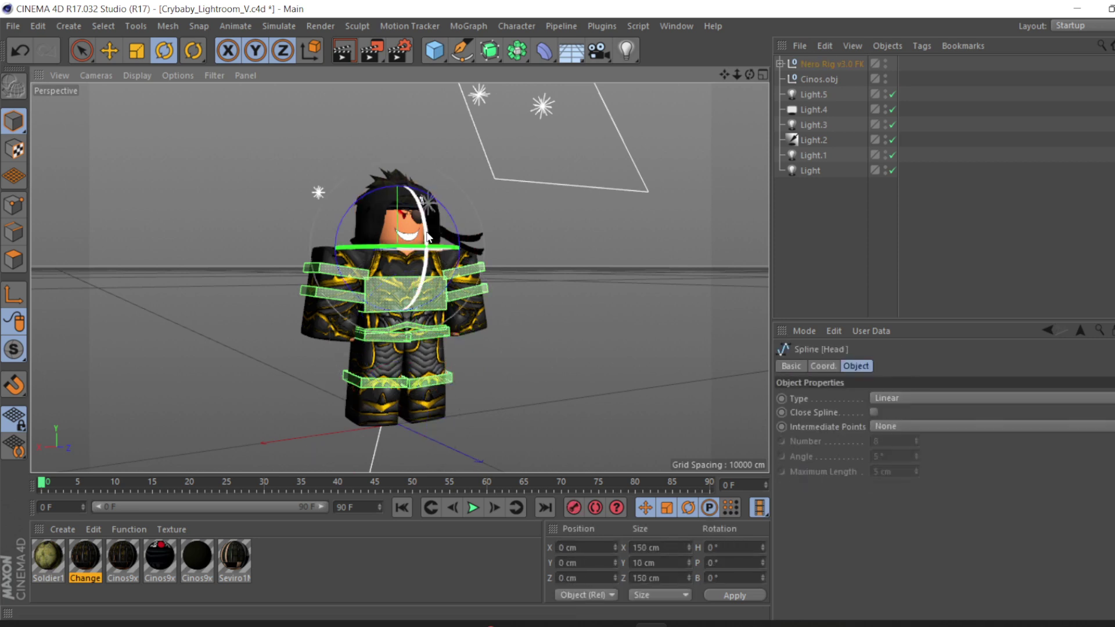
{"action": "left_click_drag", "start_coordinate": [342, 224], "coordinate": [339, 230]}
Rotate the left forearm slightly using the left elbow controller
{"action": "left_click", "coordinate": [538, 315]}
{"action": "left_click", "coordinate": [482, 293]}
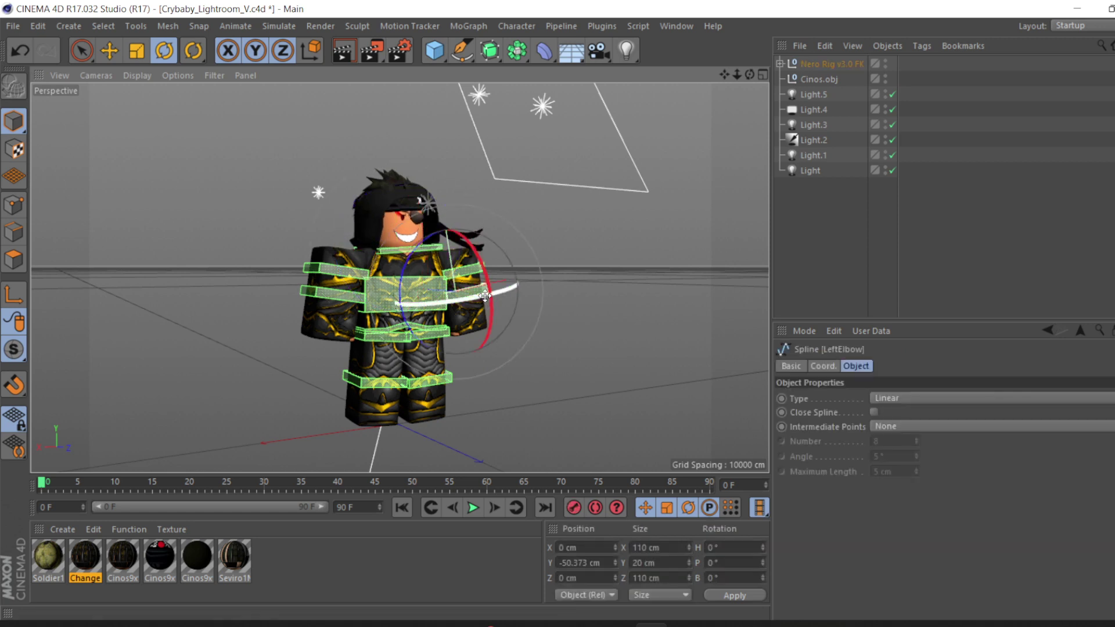
{"action": "left_click_drag", "start_coordinate": [490, 285], "coordinate": [492, 293]}
{"action": "left_click", "coordinate": [563, 327]}
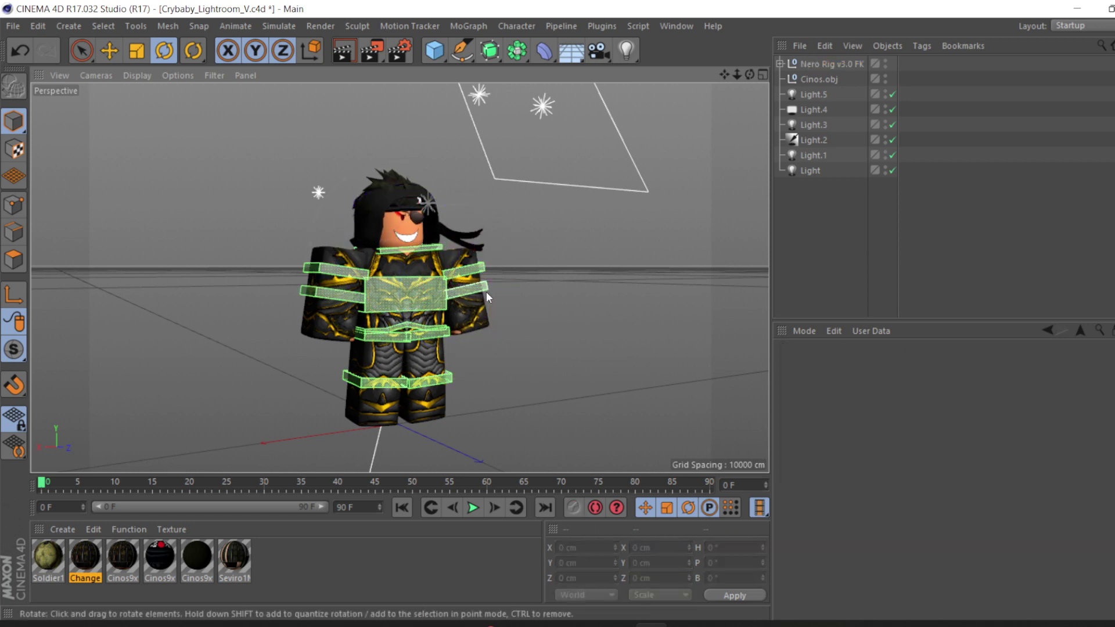
{"action": "left_click", "coordinate": [480, 271]}
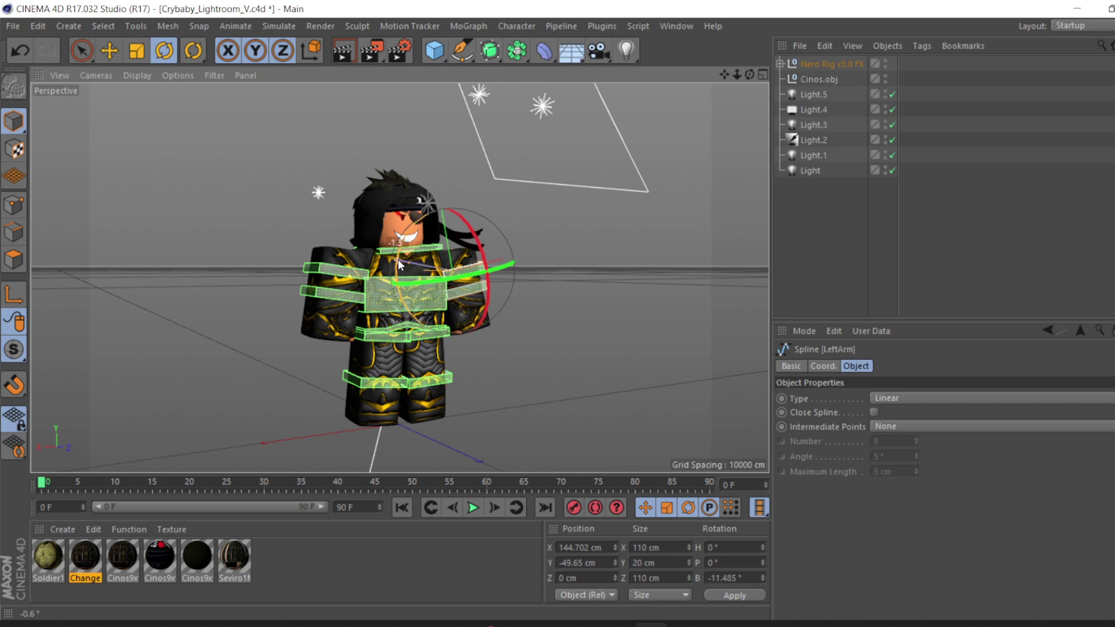
{"action": "left_click", "coordinate": [341, 305]}
Rotate the right forearm about 4 degrees and slightly rotate the right arm
{"action": "left_click", "coordinate": [353, 293]}
{"action": "left_click_drag", "start_coordinate": [362, 290], "coordinate": [364, 268]}
{"action": "left_click", "coordinate": [360, 276]}
{"action": "left_click", "coordinate": [541, 349]}
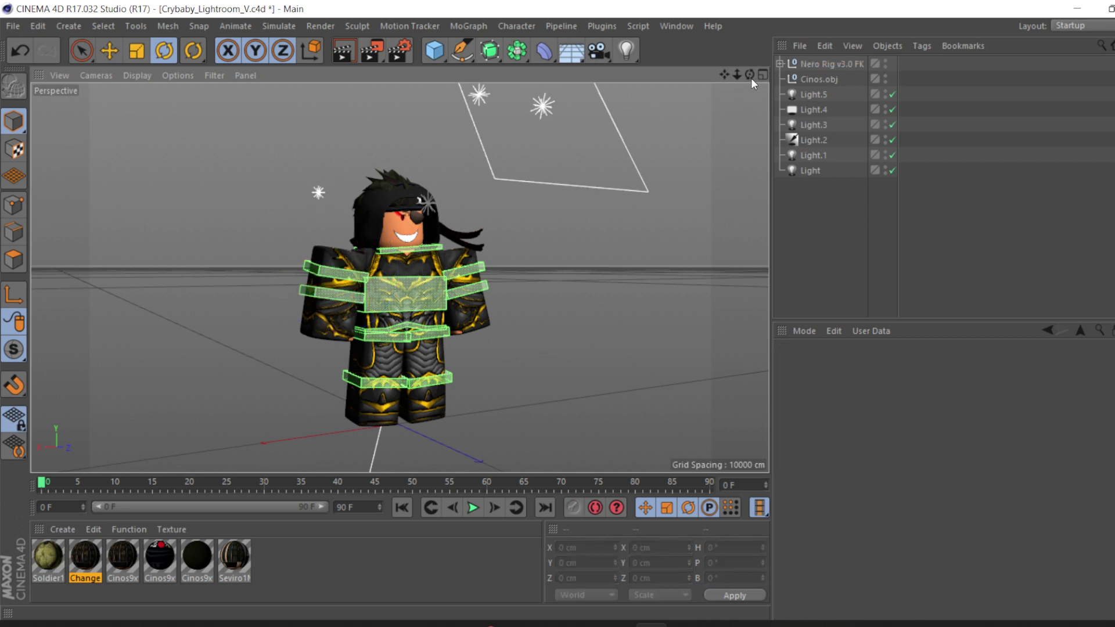
{"action": "left_click_drag", "start_coordinate": [751, 75], "coordinate": [701, 79]}
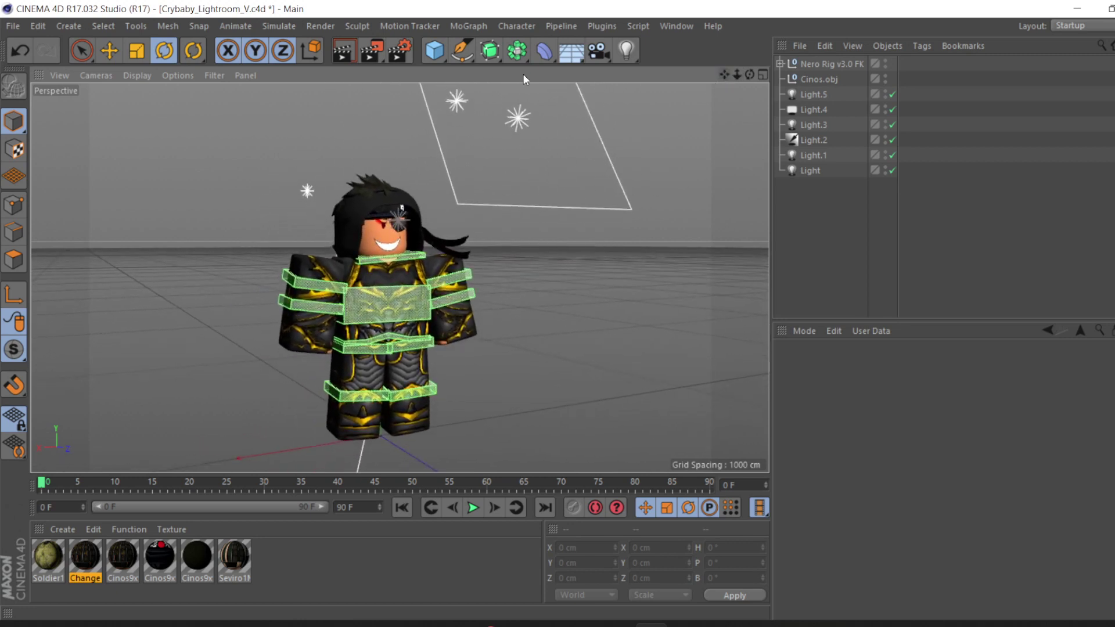
{"action": "left_click", "coordinate": [109, 51]}
{"action": "left_click", "coordinate": [308, 273]}
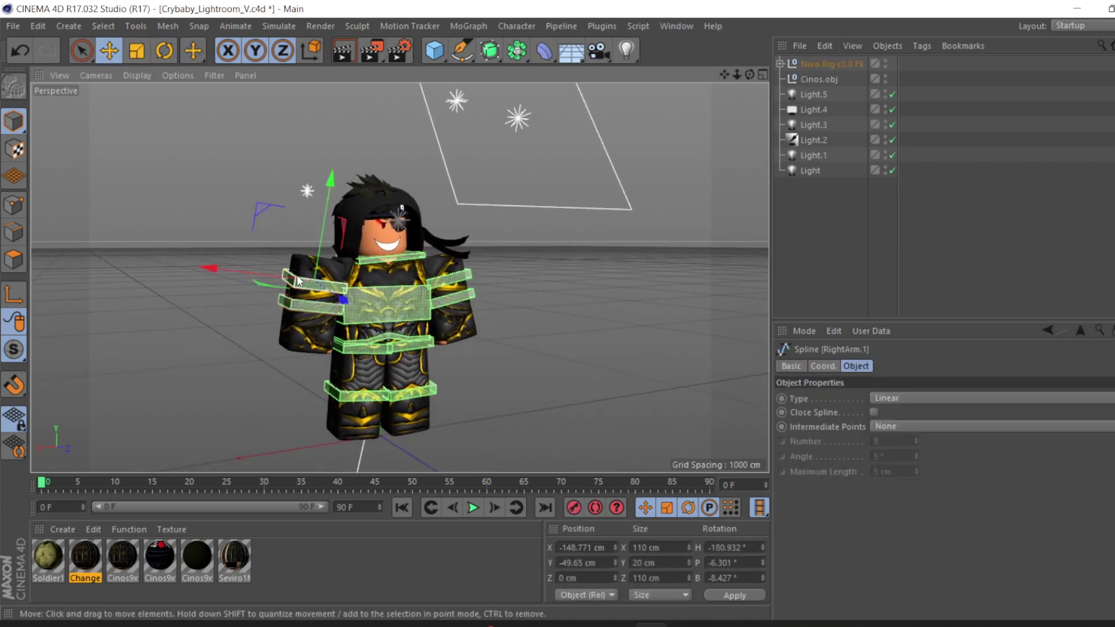
{"action": "left_click_drag", "start_coordinate": [239, 273], "coordinate": [180, 285]}
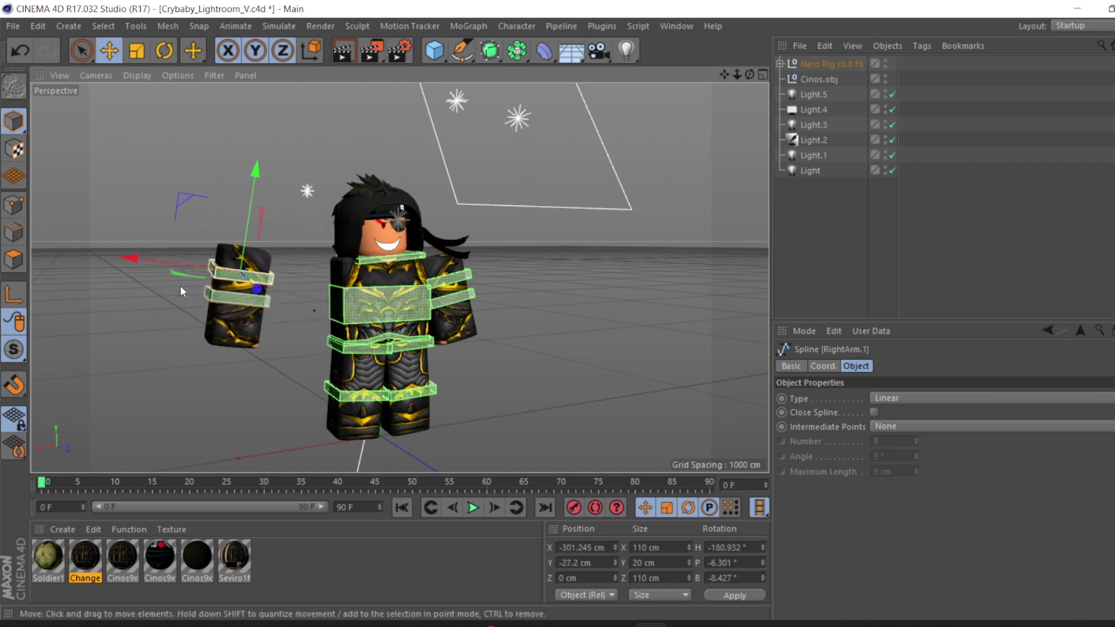
{"action": "key", "text": "ctrl+z"}
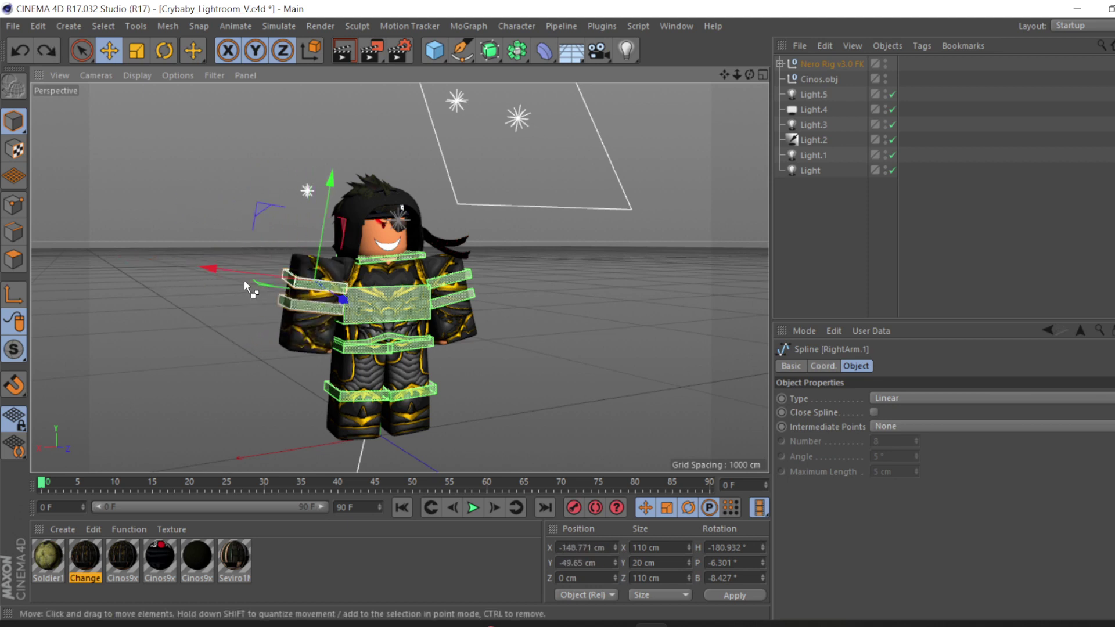
{"action": "left_click", "coordinate": [165, 50]}
{"action": "left_click_drag", "start_coordinate": [312, 228], "coordinate": [315, 289]}
{"action": "key", "text": "ctrl+z"}
{"action": "key", "text": "ctrl+z"}
{"action": "key", "text": "ctrl+z"}
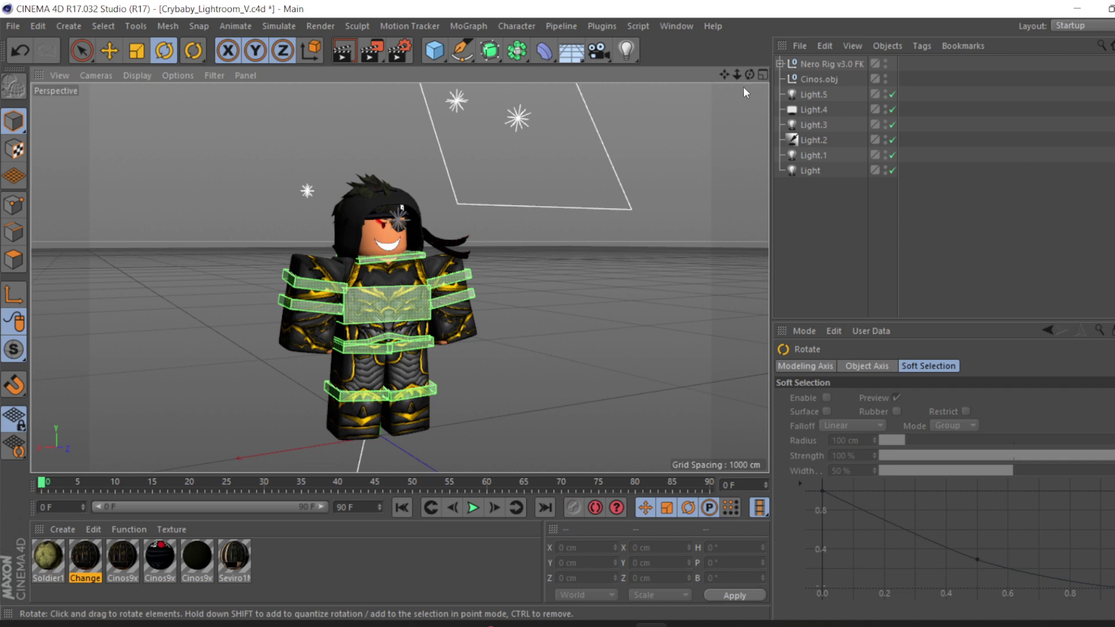
{"action": "left_click_drag", "start_coordinate": [741, 78], "coordinate": [725, 75]}
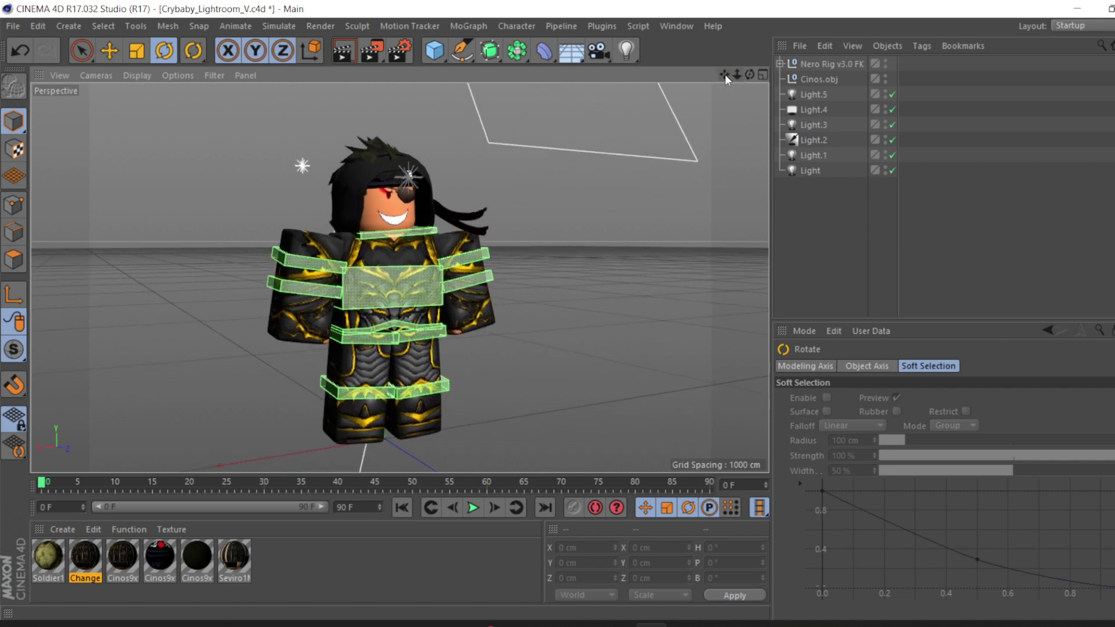
{"action": "left_click", "coordinate": [438, 226]}
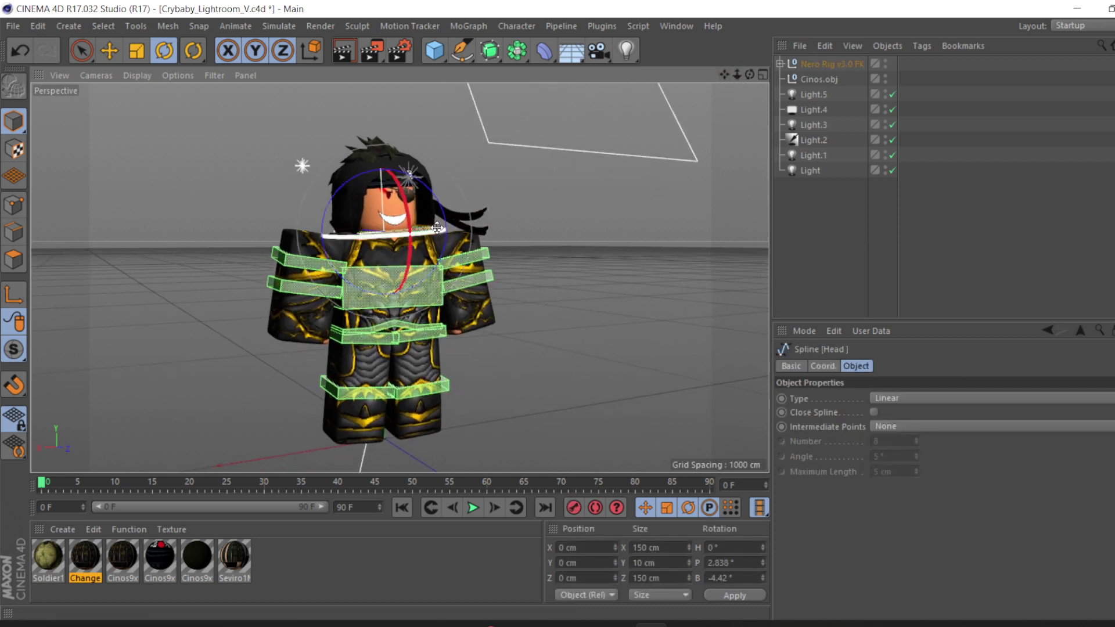
{"action": "left_click_drag", "start_coordinate": [437, 228], "coordinate": [335, 196]}
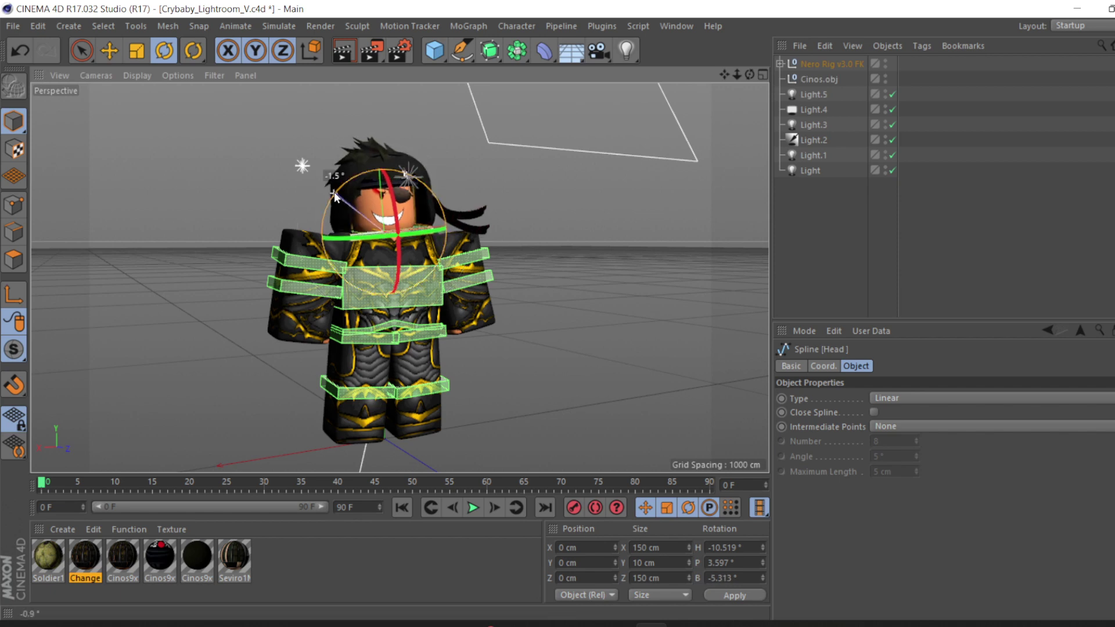
{"action": "key", "text": "ctrl+z"}
{"action": "key", "text": "ctrl+z"}
{"action": "left_click_drag", "start_coordinate": [749, 74], "coordinate": [729, 87]}
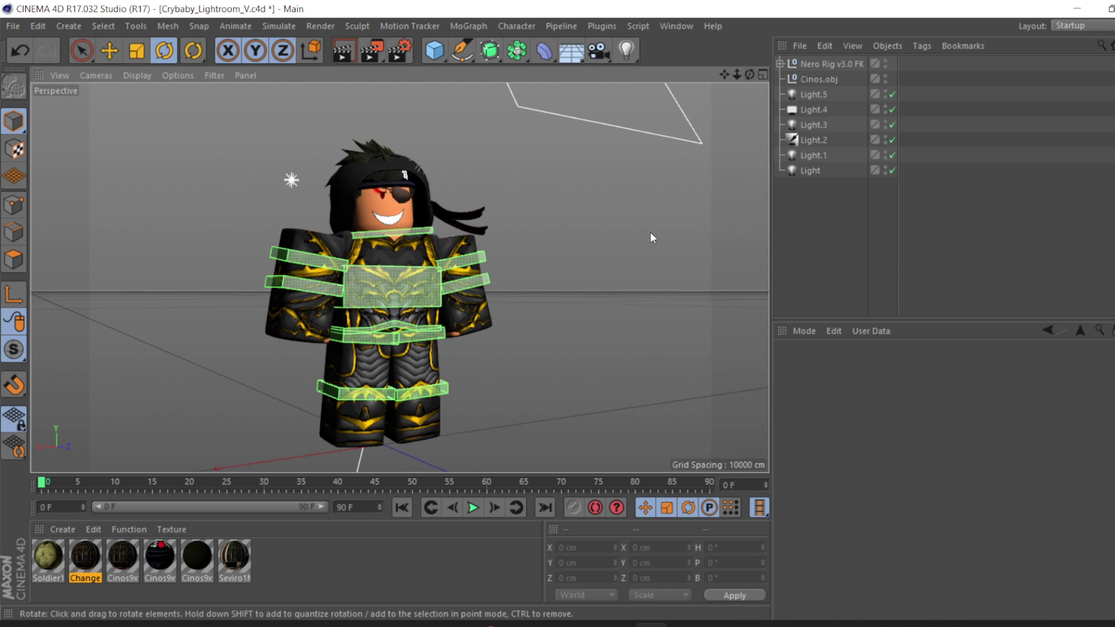
{"action": "left_click", "coordinate": [343, 269]}
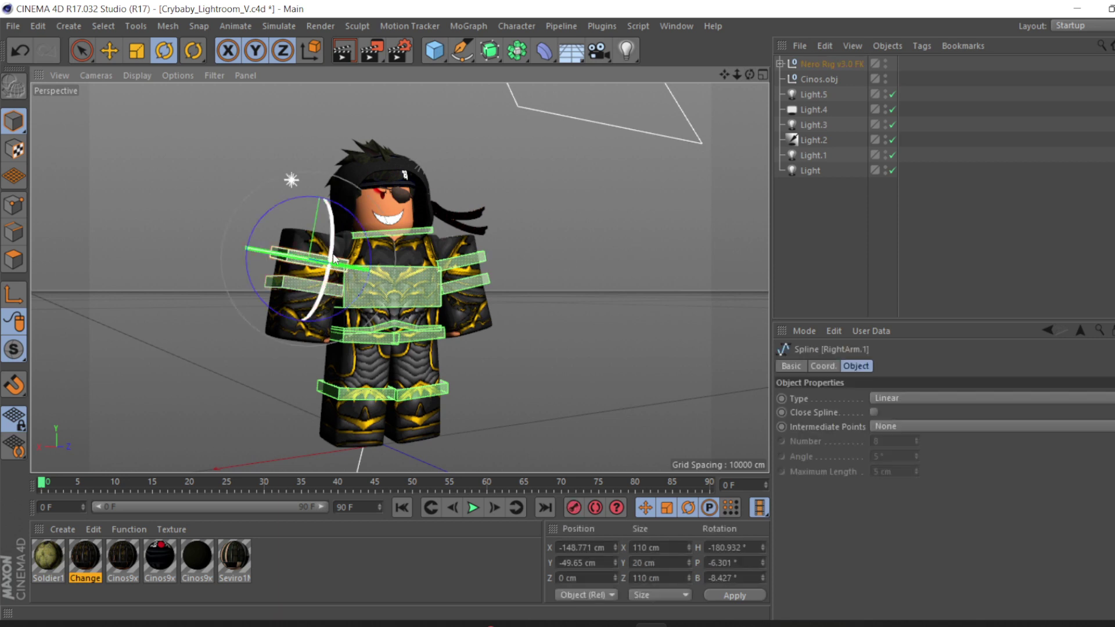
{"action": "left_click_drag", "start_coordinate": [335, 255], "coordinate": [336, 260]}
Select Light.5 through Light and rotate and move all six lights around the avatar
{"action": "left_click", "coordinate": [494, 312]}
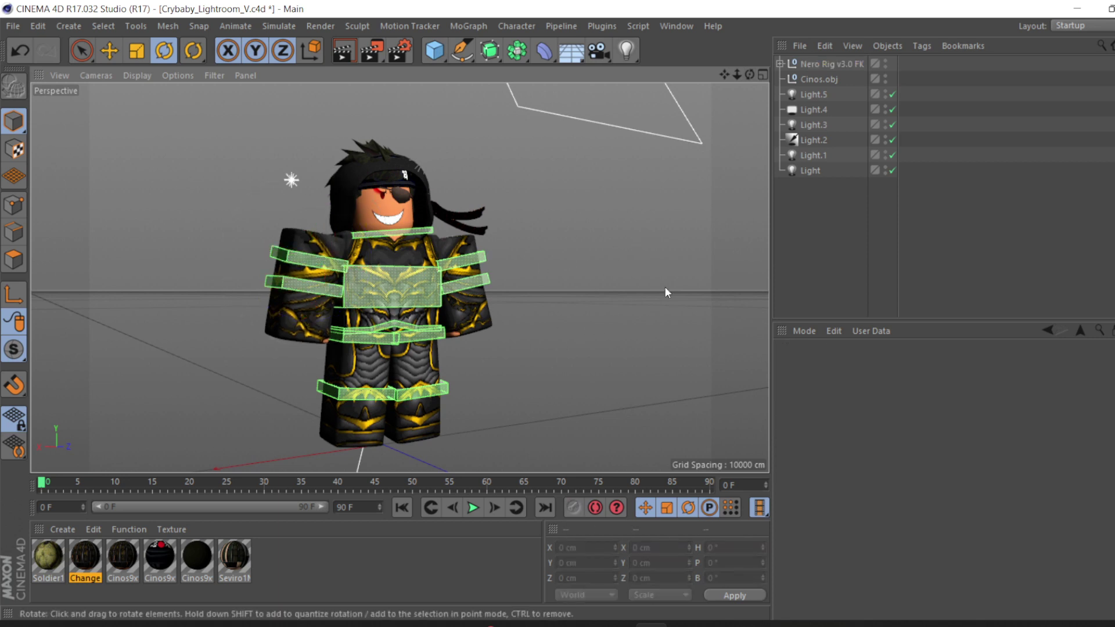
{"action": "left_click", "coordinate": [817, 94]}
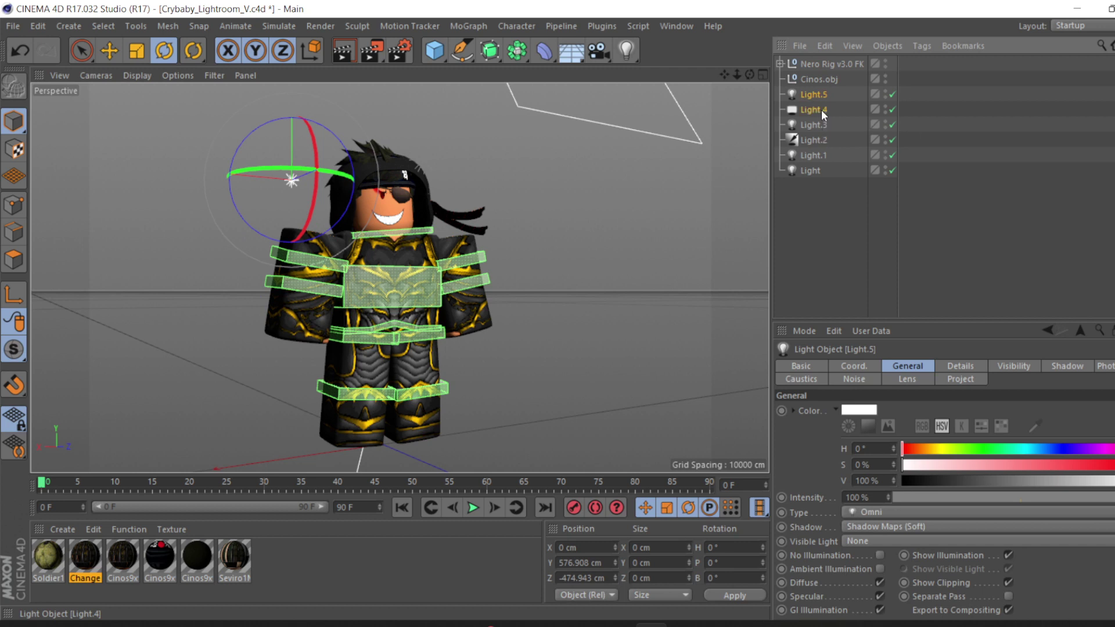
{"action": "left_click", "coordinate": [821, 110], "text": "shift"}
{"action": "left_click", "coordinate": [818, 125], "text": "shift"}
{"action": "left_click", "coordinate": [815, 140], "text": "shift"}
{"action": "left_click", "coordinate": [814, 156], "text": "shift"}
{"action": "left_click", "coordinate": [812, 170], "text": "shift"}
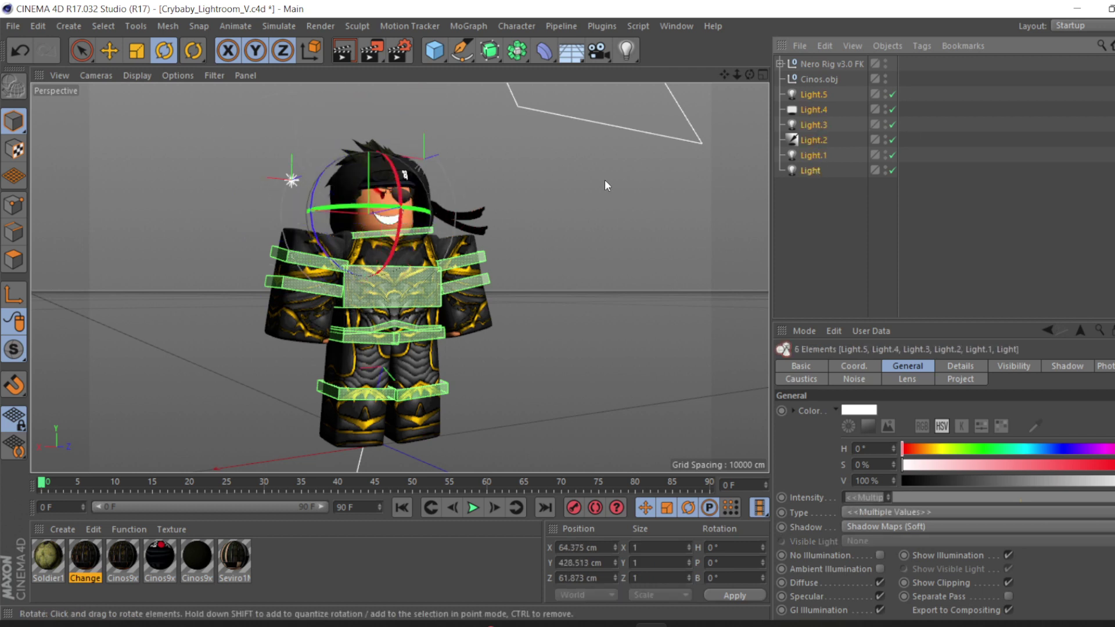
{"action": "left_click_drag", "start_coordinate": [398, 185], "coordinate": [353, 268]}
{"action": "left_click", "coordinate": [110, 51]}
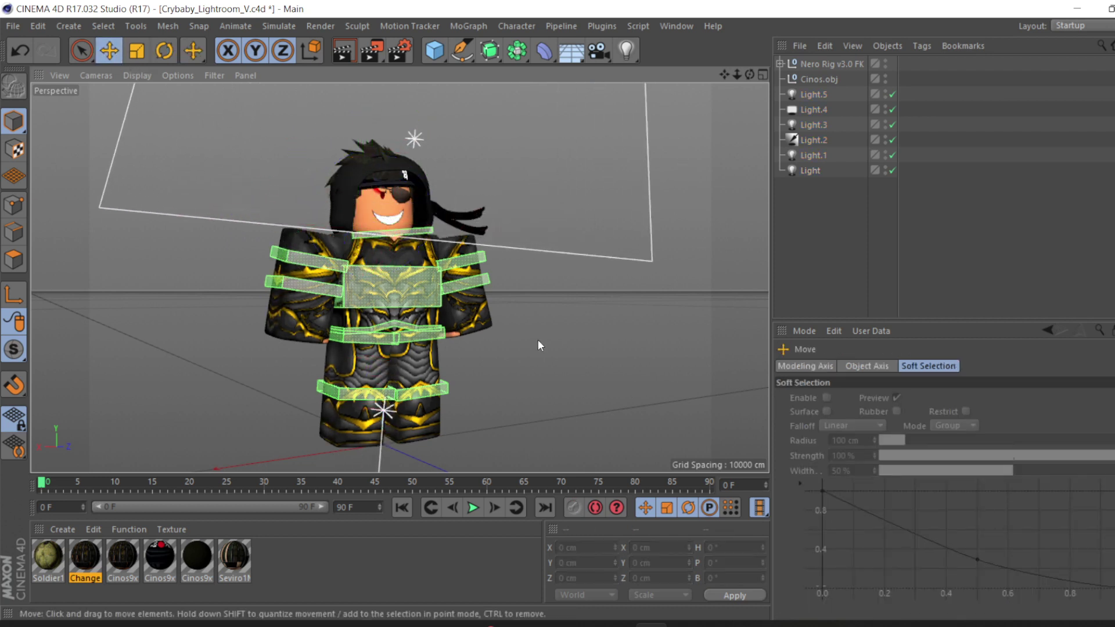
Tilt the head controller to about 9.5° pitch and -10° heading
{"action": "left_click", "coordinate": [430, 232]}
{"action": "key", "text": "r"}
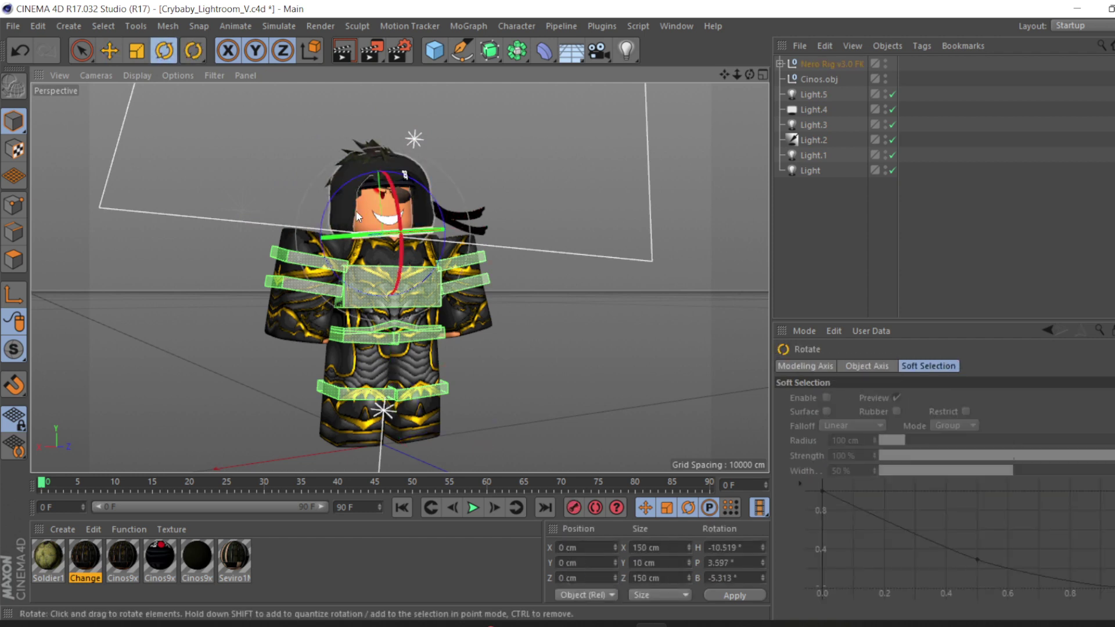
{"action": "left_click_drag", "start_coordinate": [394, 192], "coordinate": [398, 218]}
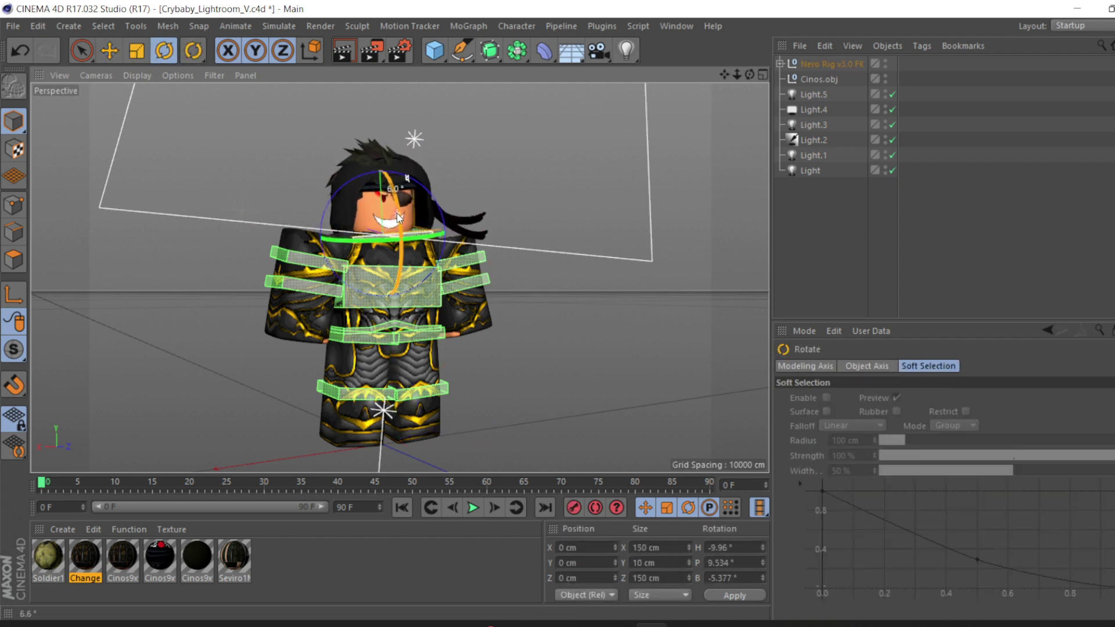
{"action": "left_click", "coordinate": [553, 347]}
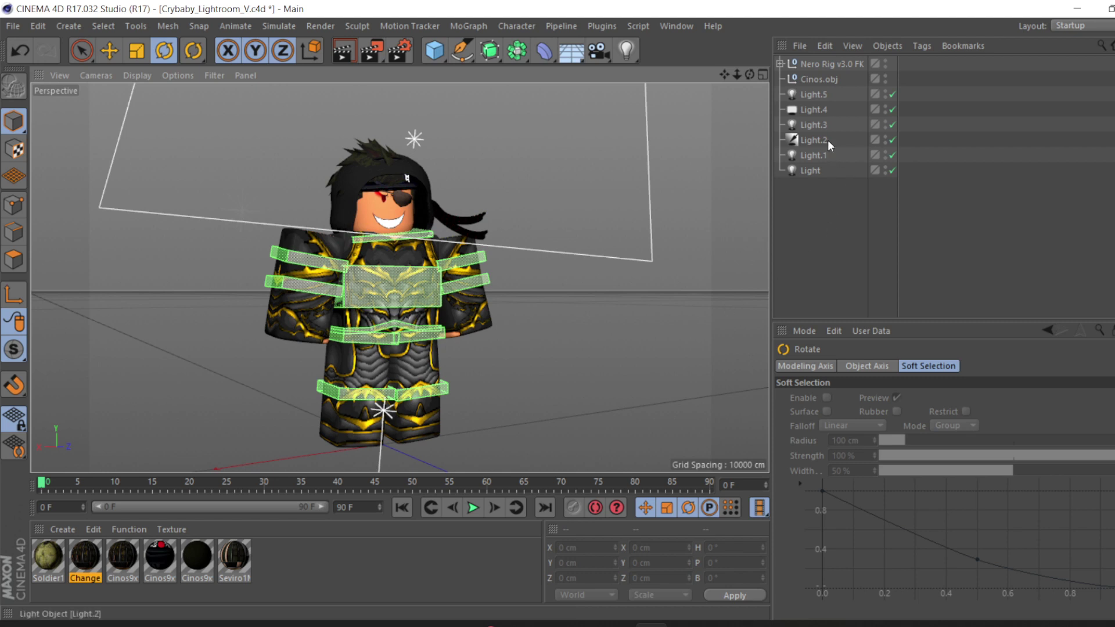
{"action": "left_click", "coordinate": [820, 97]}
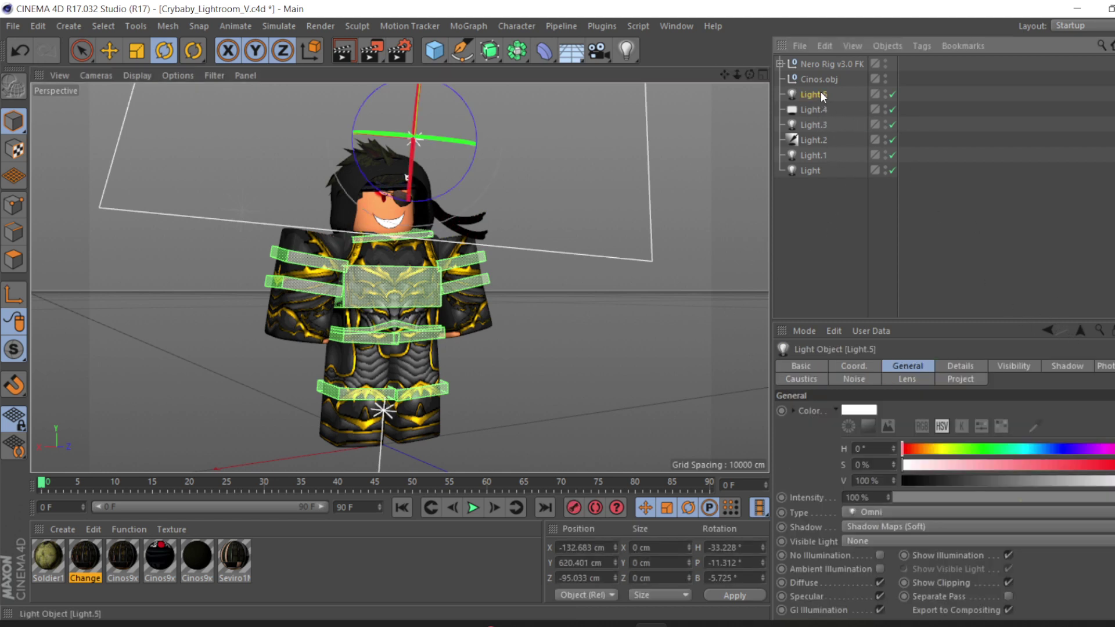
Drag the Intensity sliders down: Light.5 to 62%, Light.4 to 78%, Light.3 to 82%
{"action": "left_click", "coordinate": [824, 110]}
{"action": "left_click", "coordinate": [819, 126]}
{"action": "left_click", "coordinate": [813, 96]}
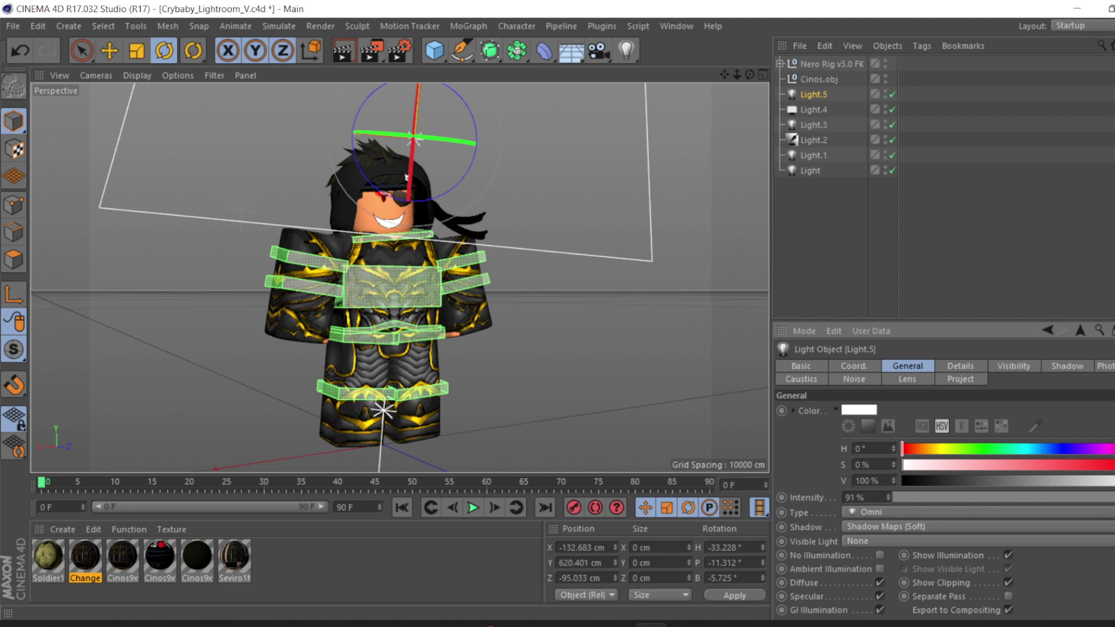
{"action": "left_click_drag", "start_coordinate": [1113, 498], "coordinate": [1088, 497]}
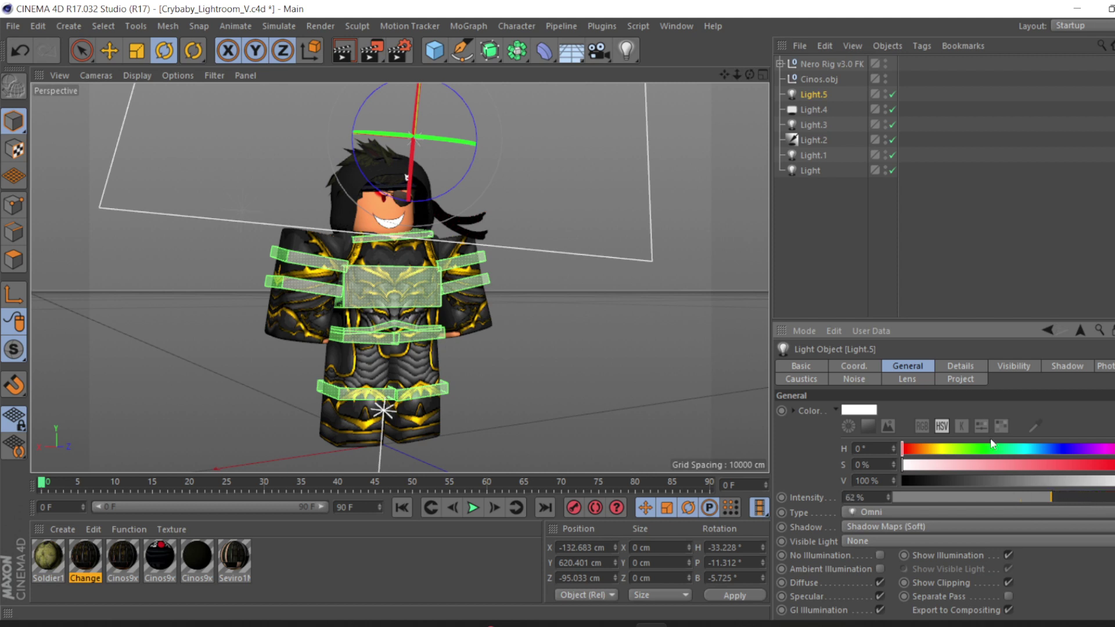
{"action": "left_click", "coordinate": [808, 110]}
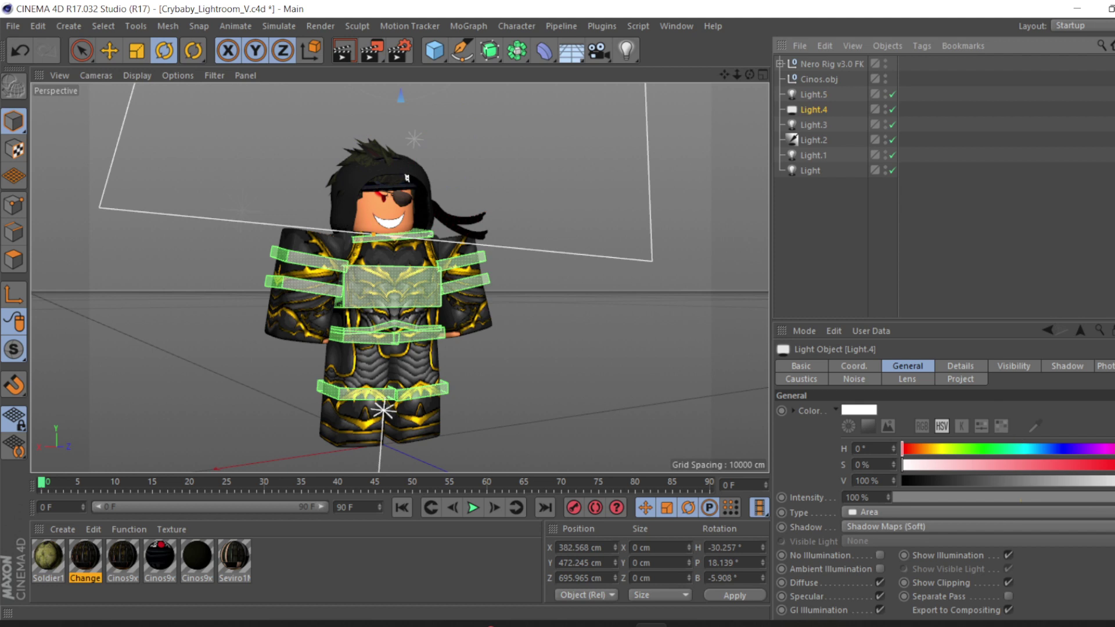
{"action": "left_click_drag", "start_coordinate": [1112, 498], "coordinate": [1095, 501]}
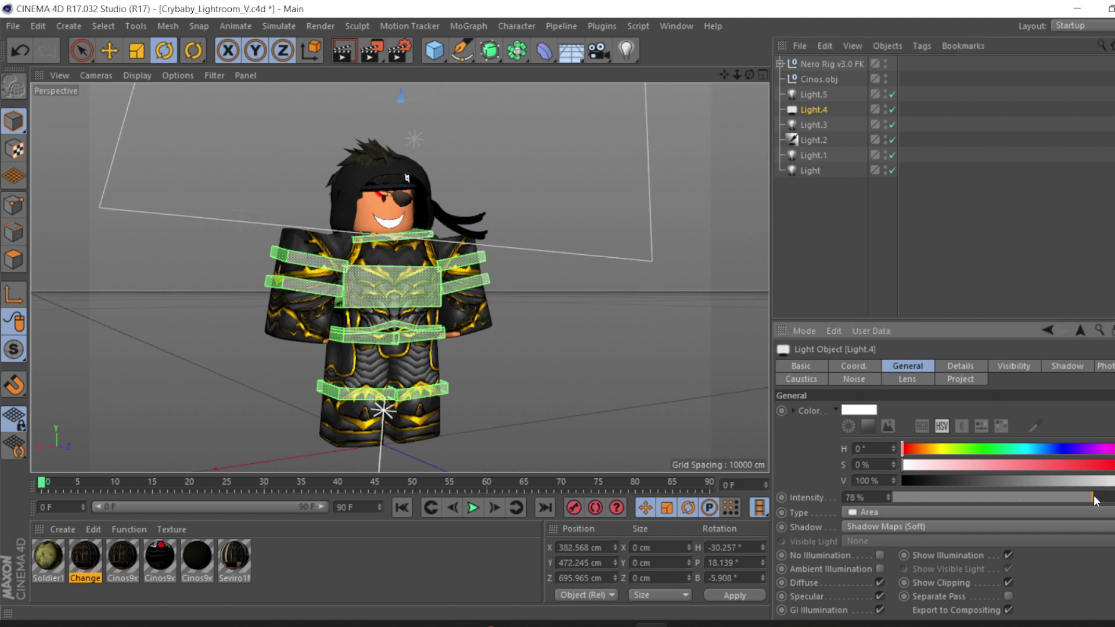
{"action": "left_click", "coordinate": [814, 125]}
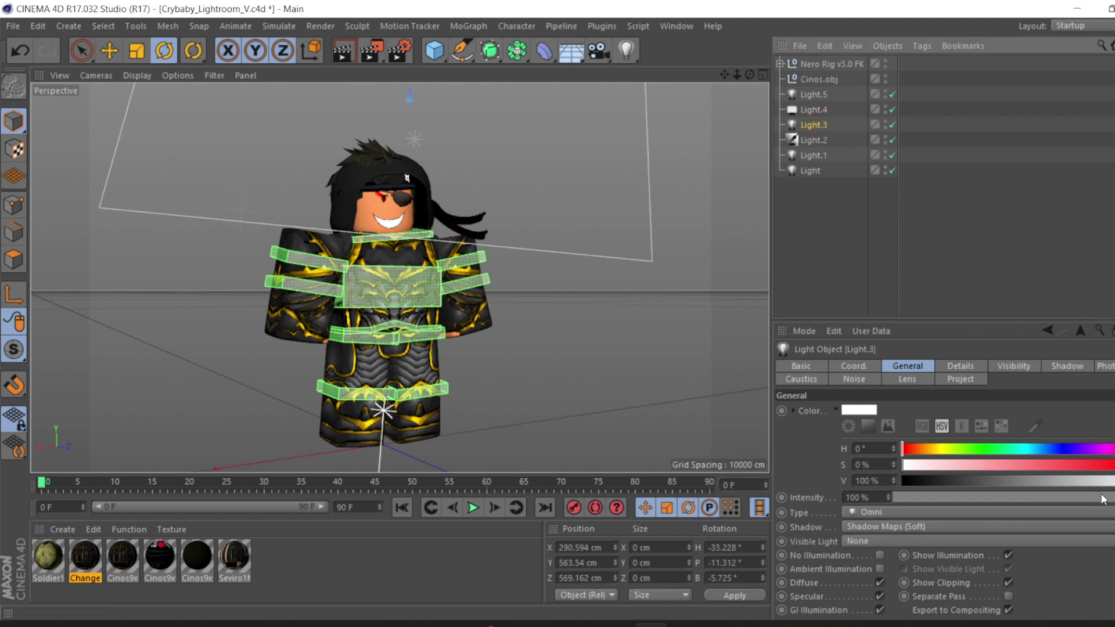
{"action": "left_click_drag", "start_coordinate": [1112, 498], "coordinate": [1102, 497]}
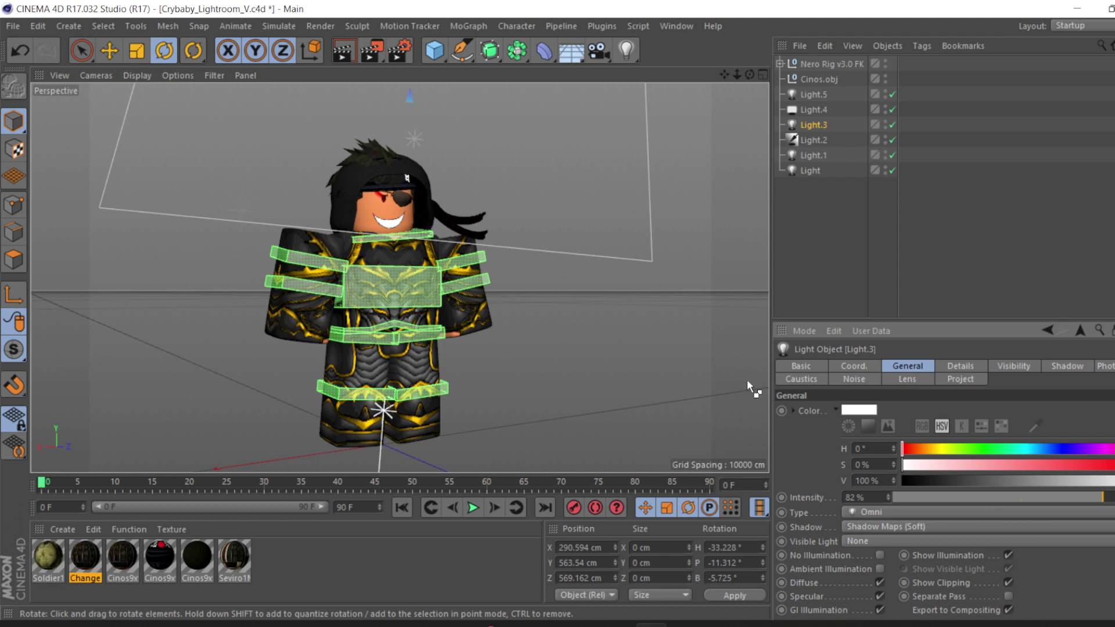
{"action": "key", "text": "ctrl+r"}
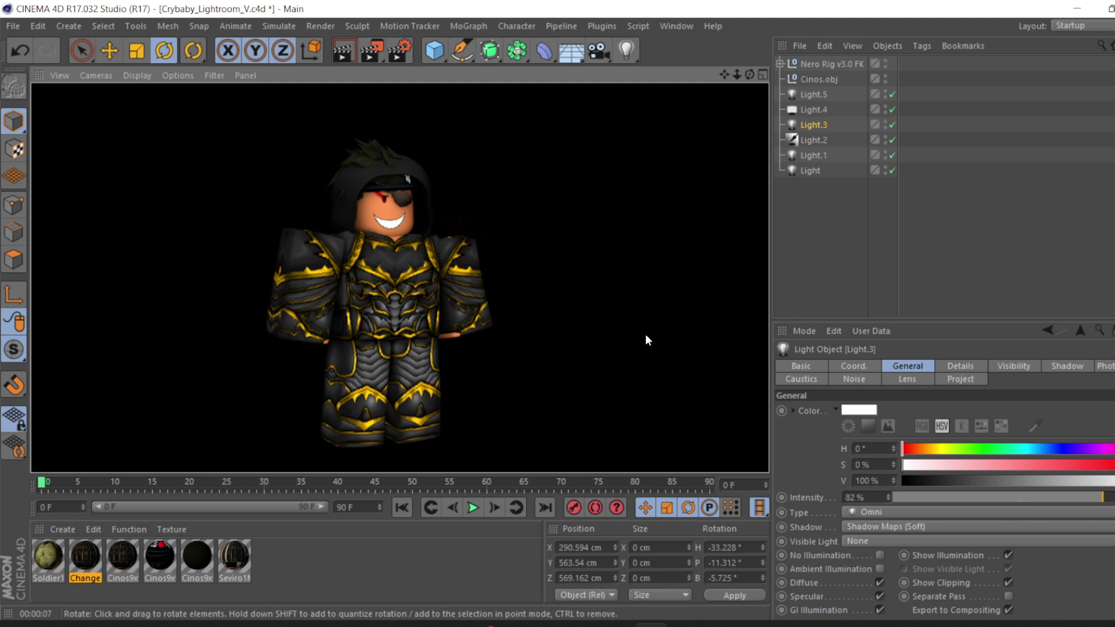
{"action": "left_click", "coordinate": [575, 338]}
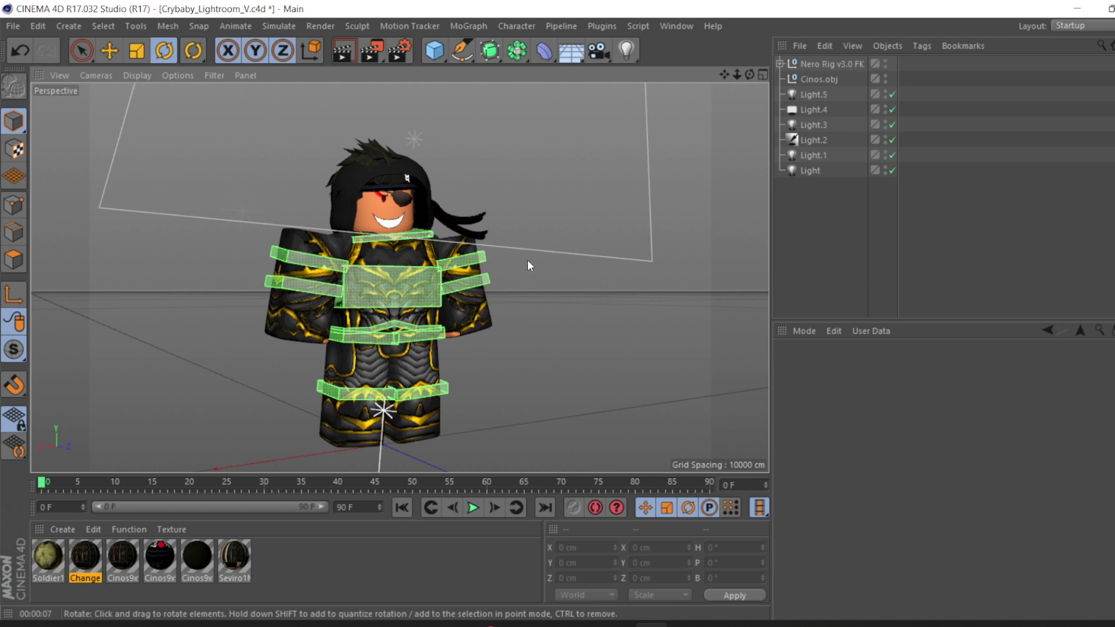
Open Render Settings on the Save page, showing PNG format with Alpha Channel
{"action": "left_click", "coordinate": [400, 51]}
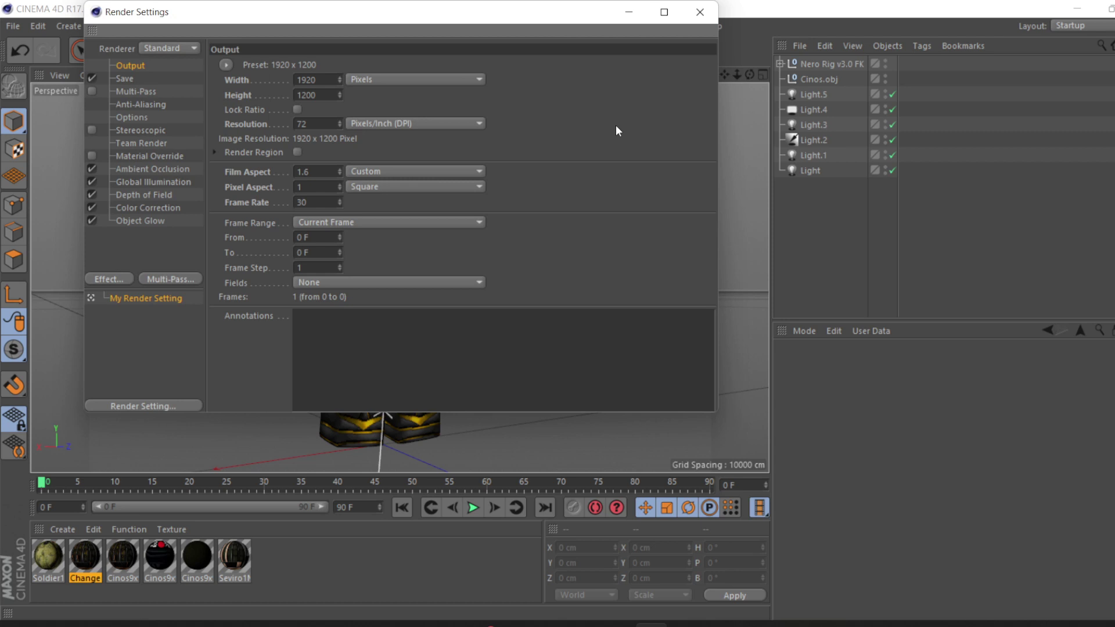
{"action": "left_click", "coordinate": [124, 79]}
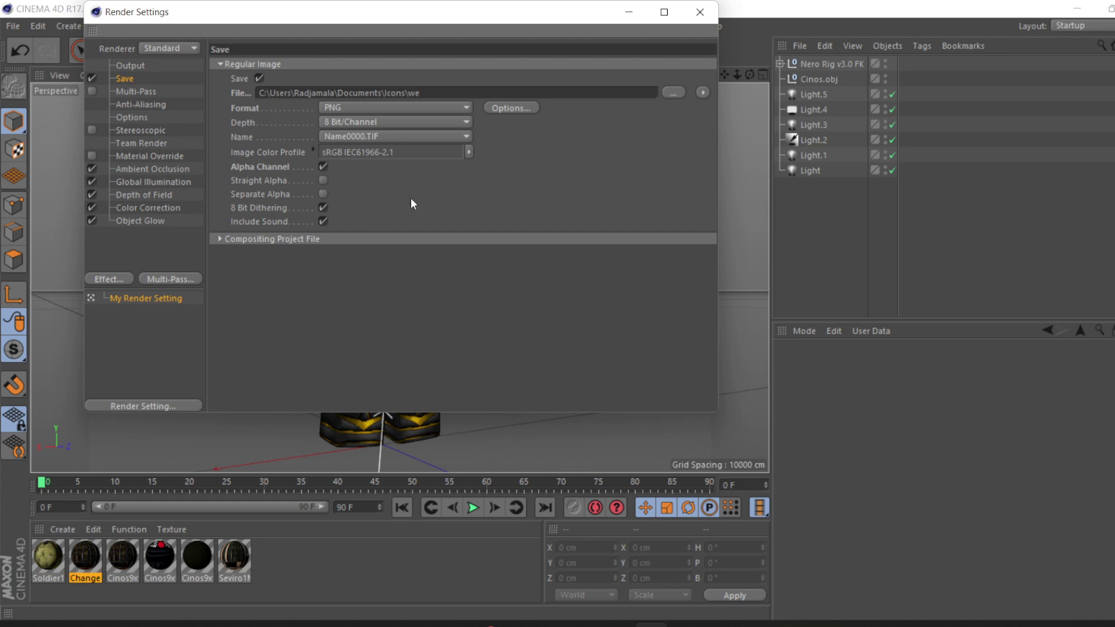
Set the render save path to Documents\for video\Cinos76
{"action": "left_click", "coordinate": [672, 92]}
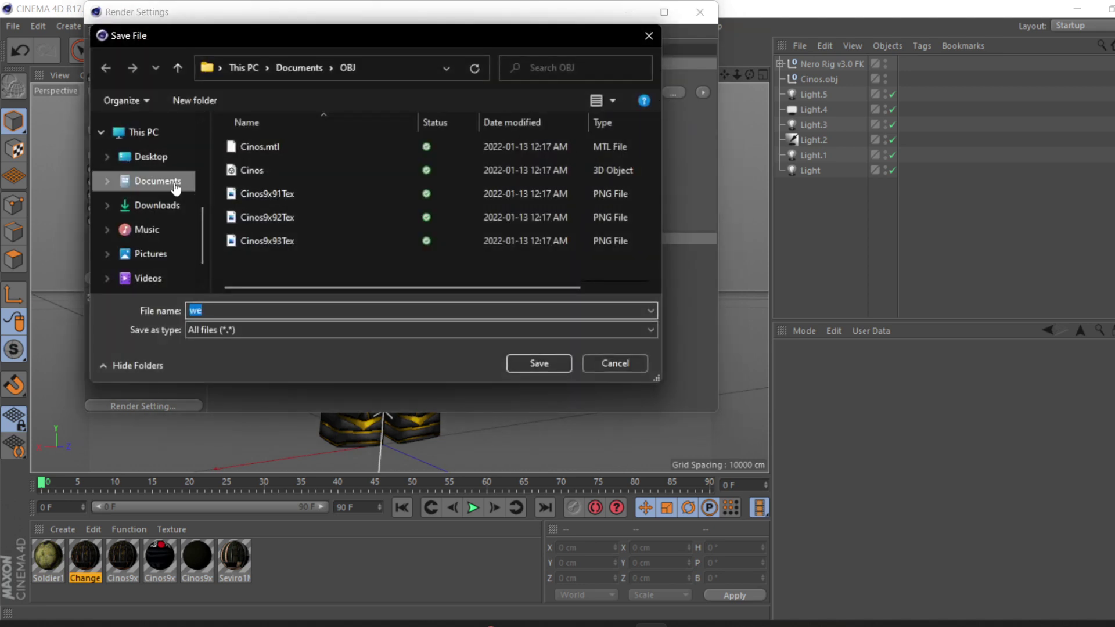
{"action": "left_click", "coordinate": [176, 189]}
{"action": "scroll", "coordinate": [346, 179], "scroll_direction": "down", "scroll_amount": 1}
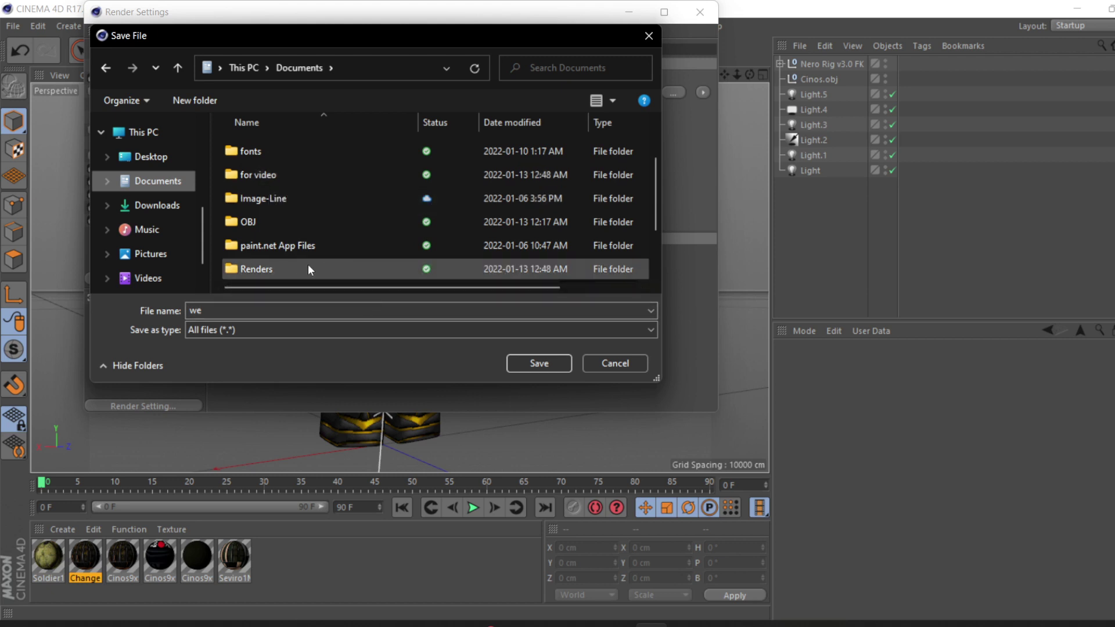
{"action": "double_click", "coordinate": [301, 175]}
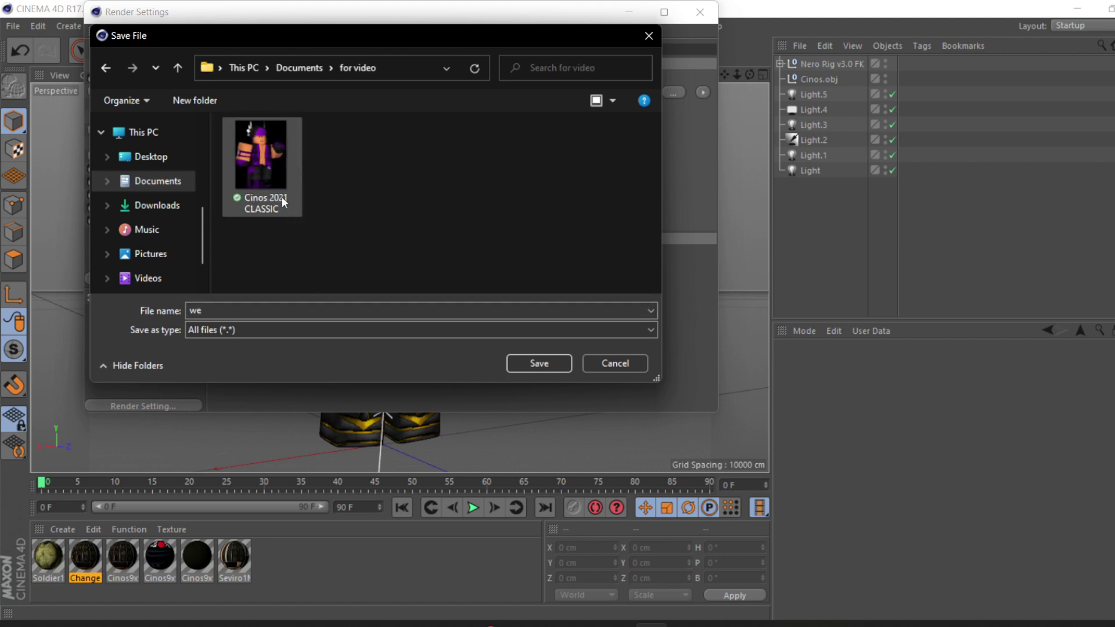
{"action": "double_click", "coordinate": [356, 304]}
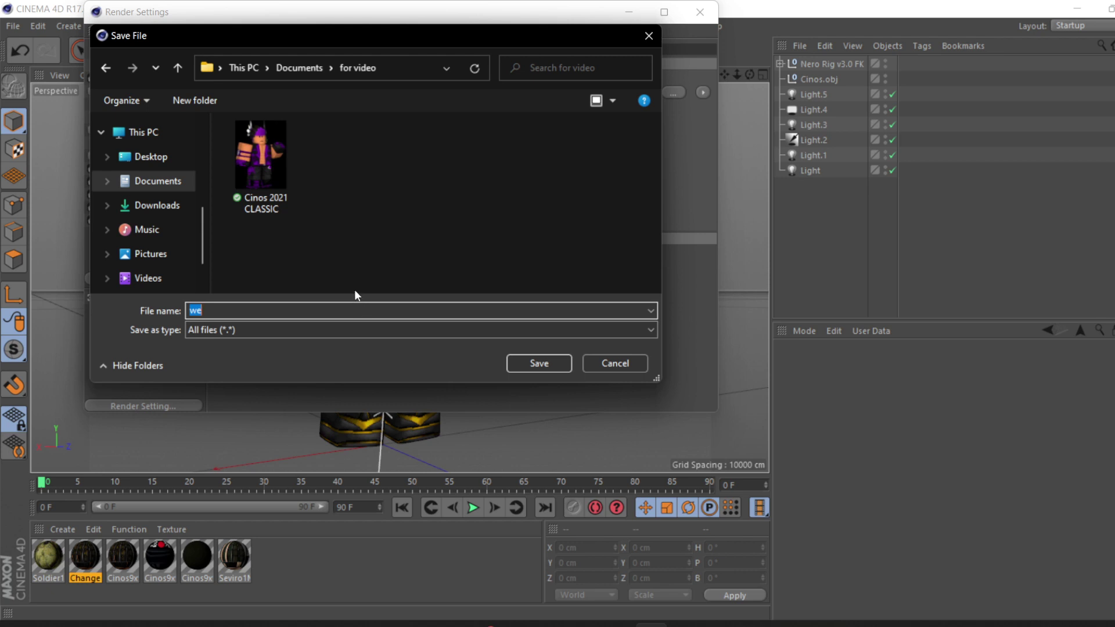
{"action": "type", "text": "Cinos76"}
{"action": "key", "text": "Return"}
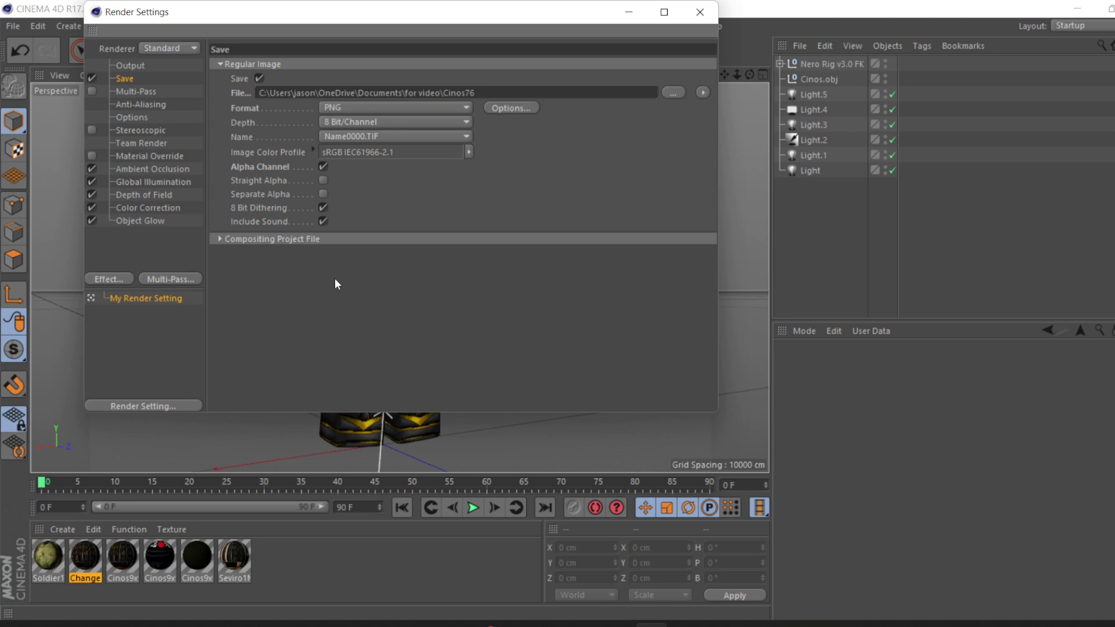
Render Cinos76.png at 1920×1200 to the Picture Viewer, then close the viewer
{"action": "left_click", "coordinate": [700, 12]}
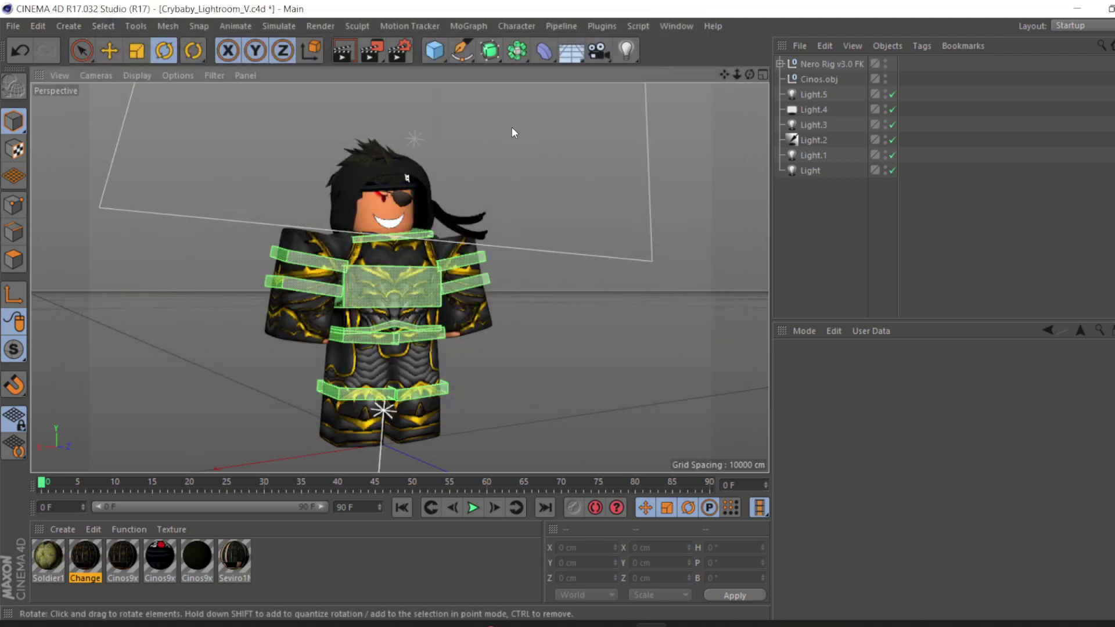
{"action": "left_click", "coordinate": [376, 54]}
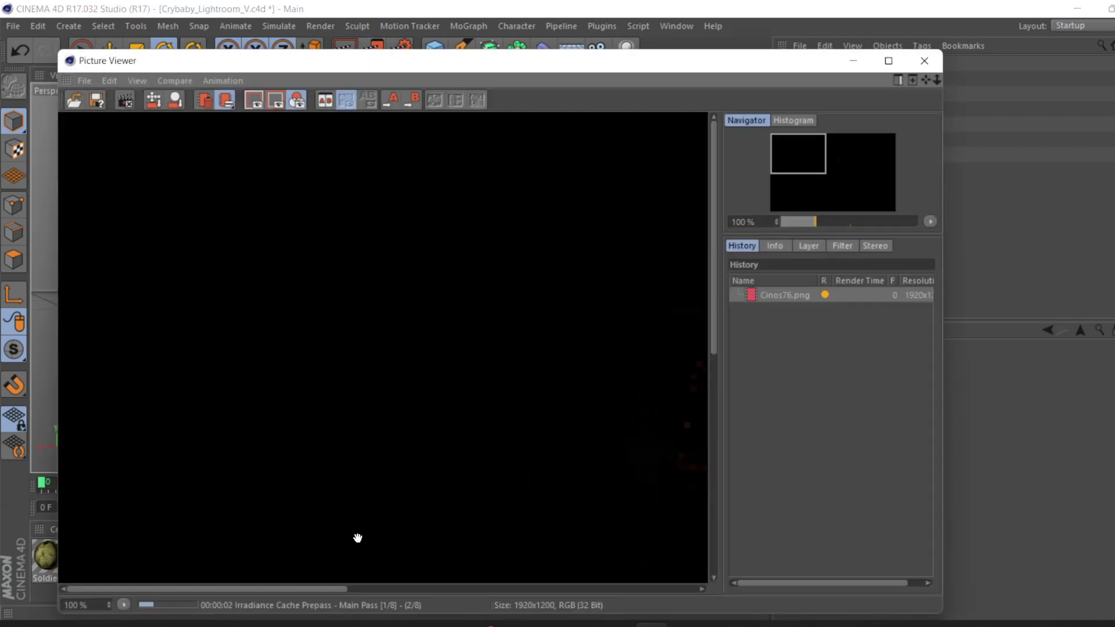
{"action": "left_click_drag", "start_coordinate": [339, 588], "coordinate": [458, 593]}
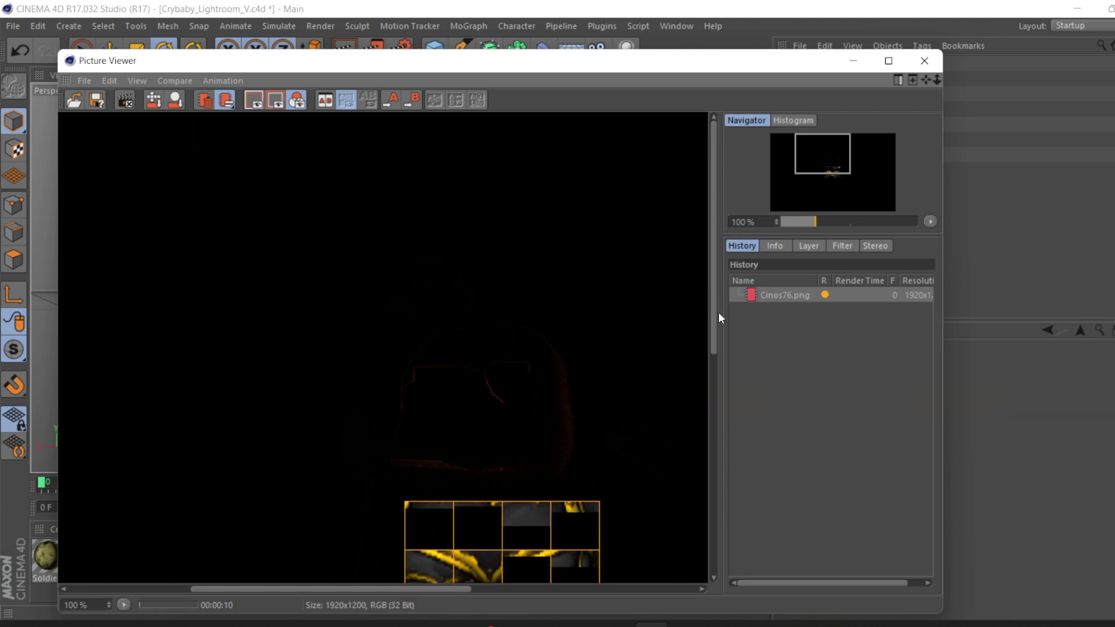
{"action": "left_click_drag", "start_coordinate": [719, 312], "coordinate": [734, 423]}
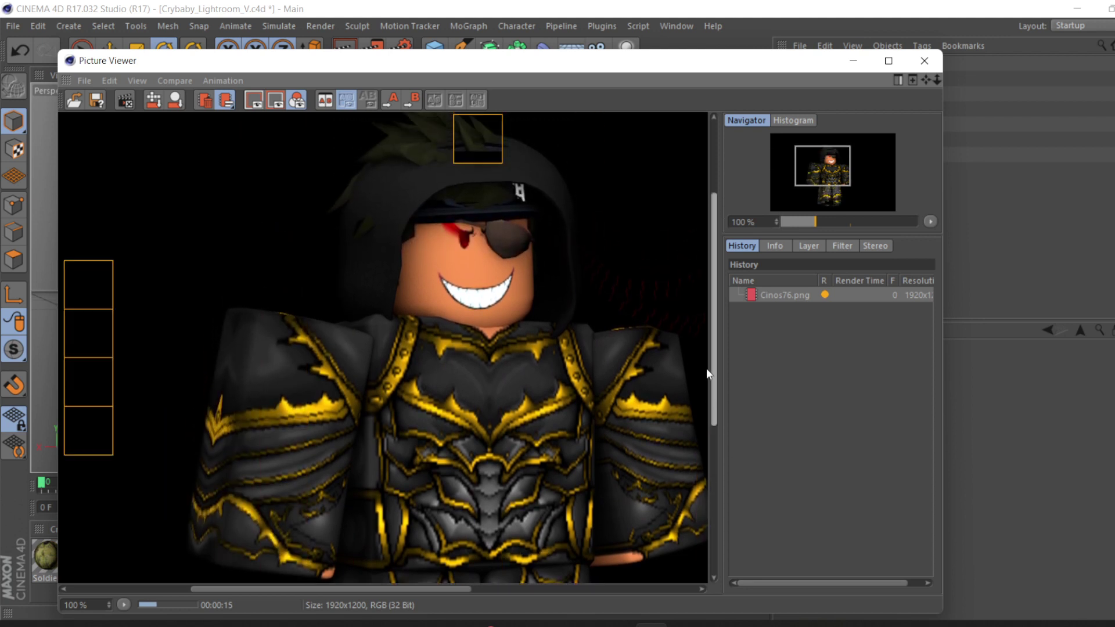
{"action": "scroll", "coordinate": [707, 368], "scroll_direction": "down", "scroll_amount": 5}
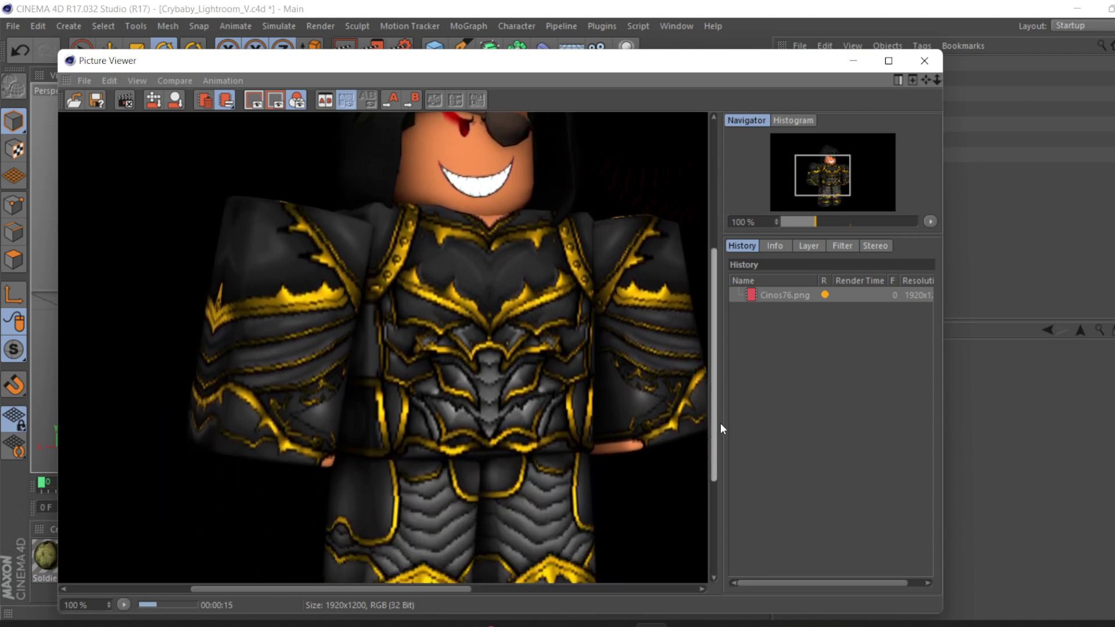
{"action": "scroll", "coordinate": [720, 406], "scroll_direction": "up", "scroll_amount": 3}
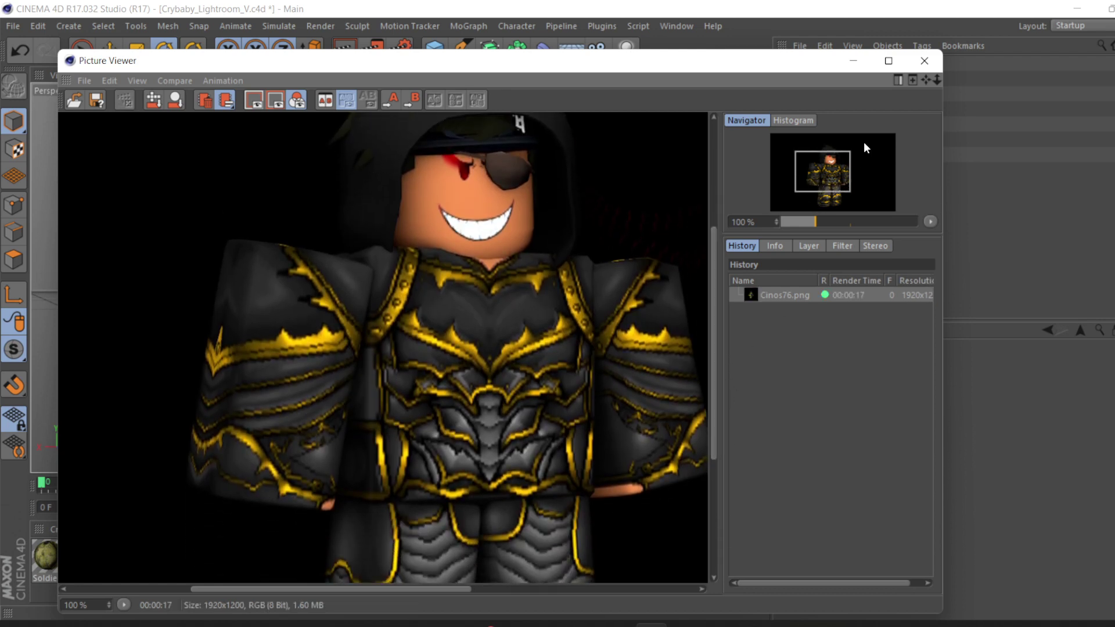
{"action": "left_click", "coordinate": [923, 61]}
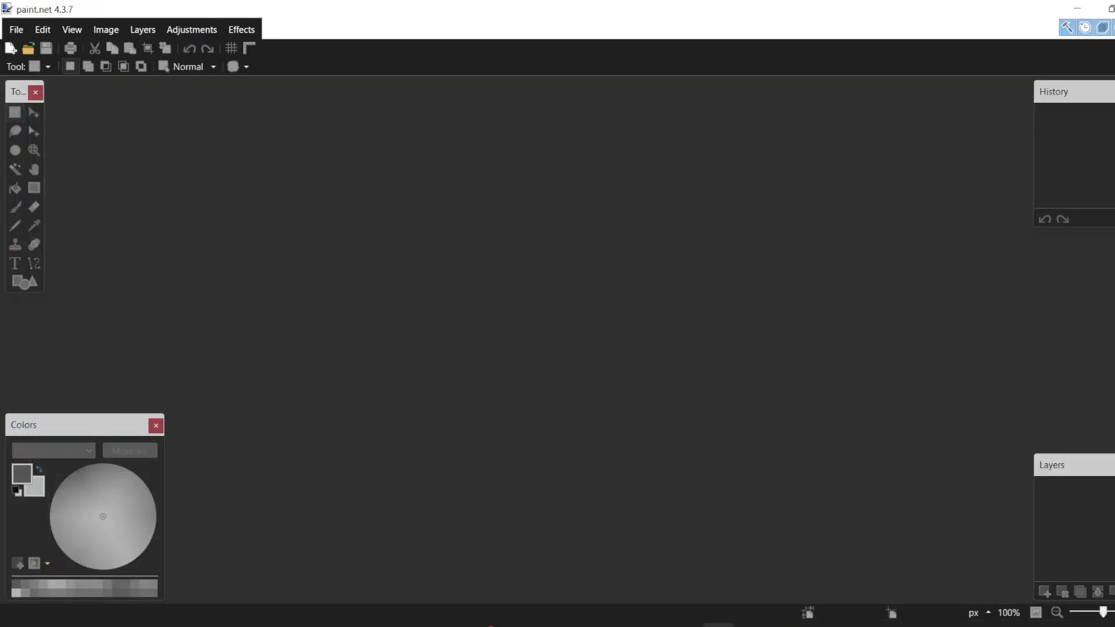
Open Cinos76.png from Documents\for video in paint.net
{"action": "left_click", "coordinate": [28, 48]}
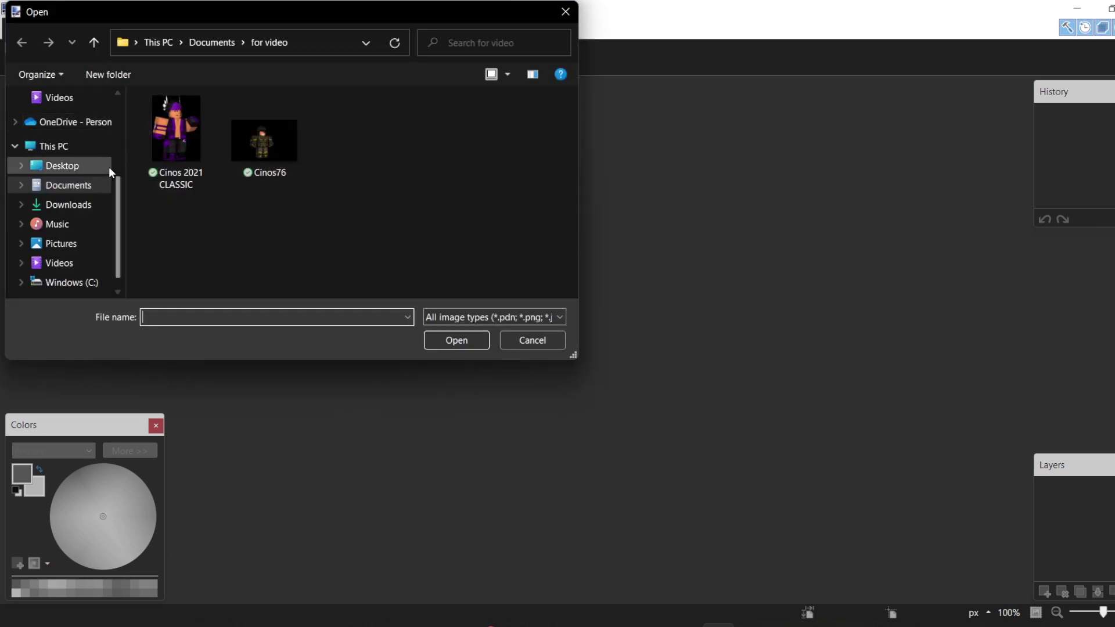
{"action": "double_click", "coordinate": [281, 158]}
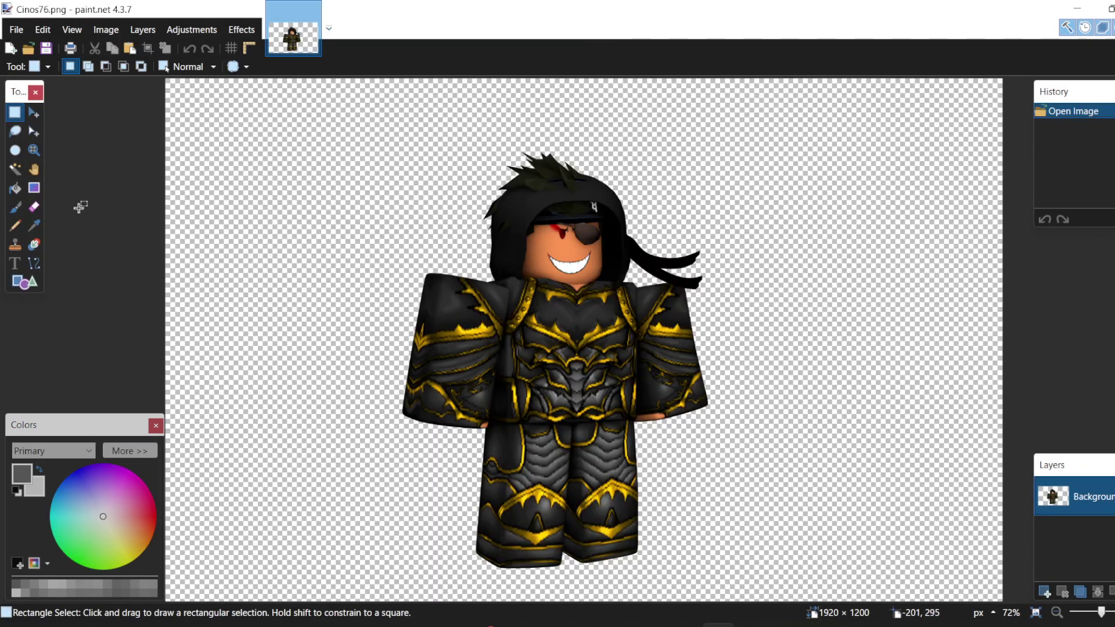
Magic Wand-select the character in global flood mode at 71% tolerance, then crop to selection
{"action": "left_click", "coordinate": [15, 170]}
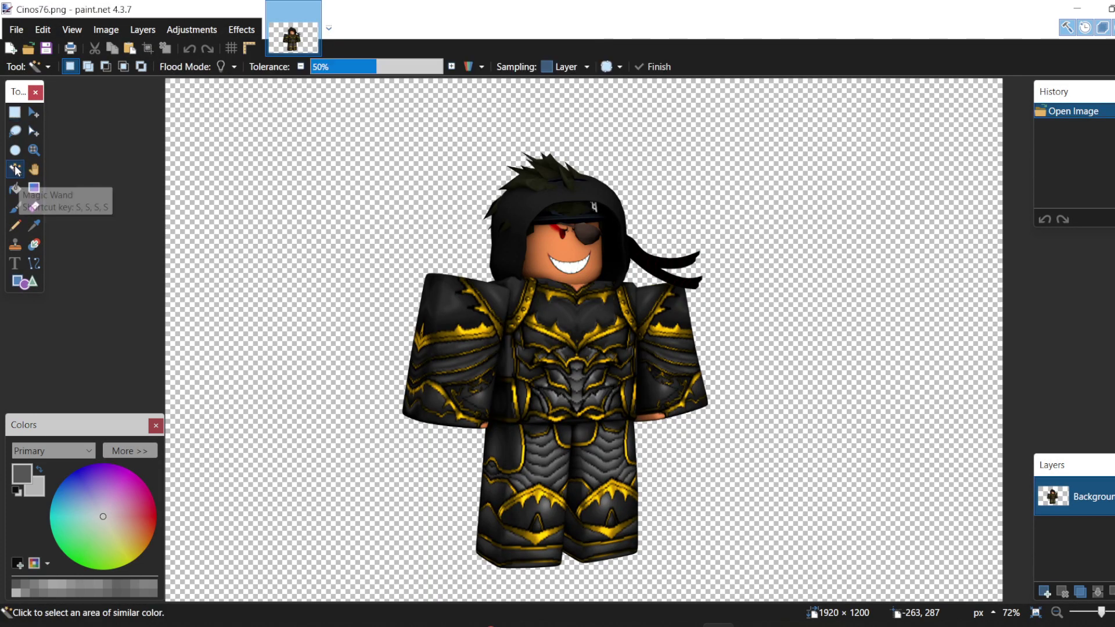
{"action": "left_click", "coordinate": [221, 67]}
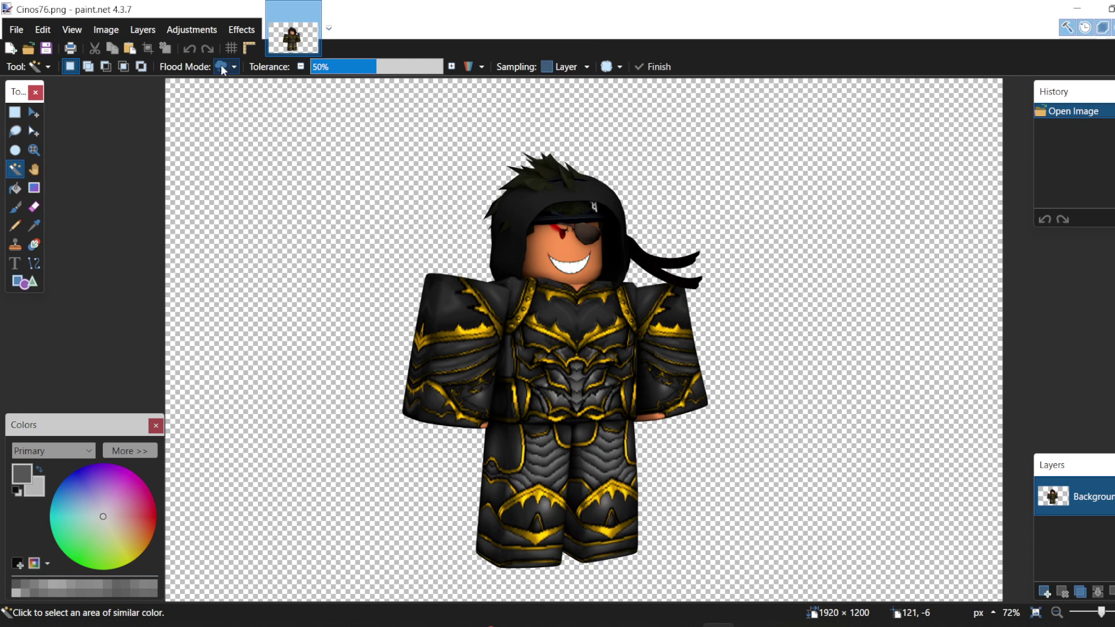
{"action": "left_click", "coordinate": [375, 69]}
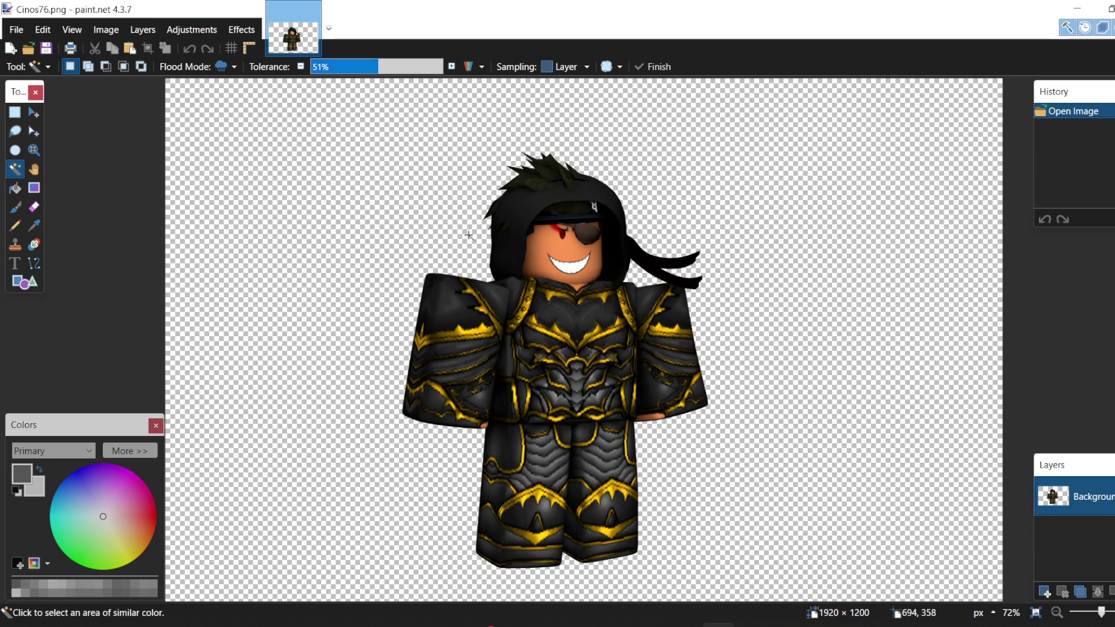
{"action": "left_click", "coordinate": [507, 232]}
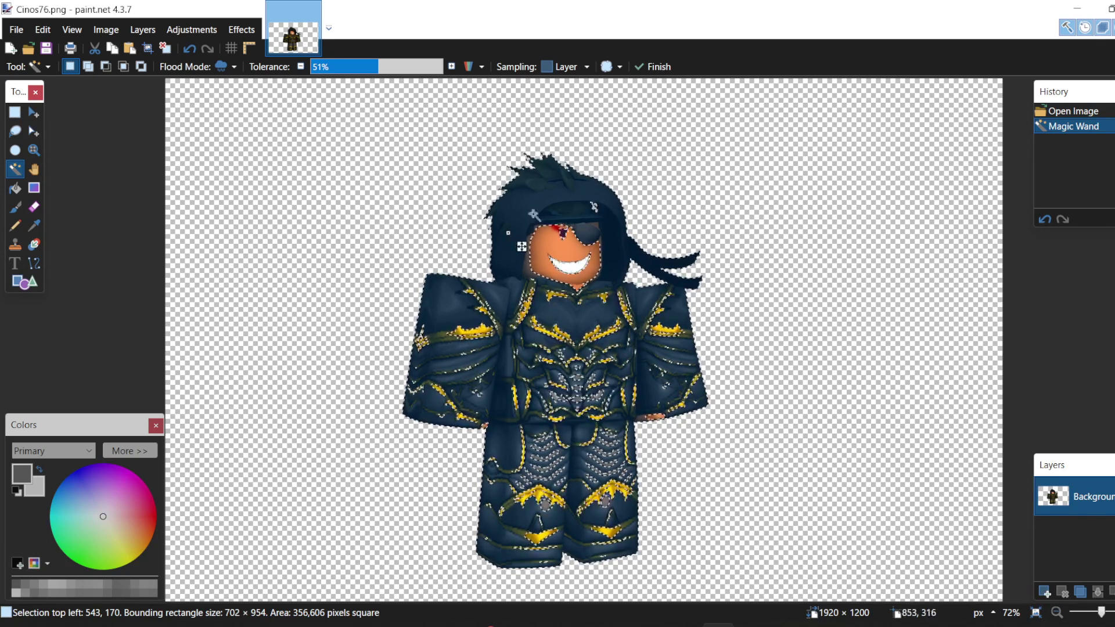
{"action": "left_click", "coordinate": [377, 67]}
{"action": "left_click_drag", "start_coordinate": [377, 67], "coordinate": [405, 67]}
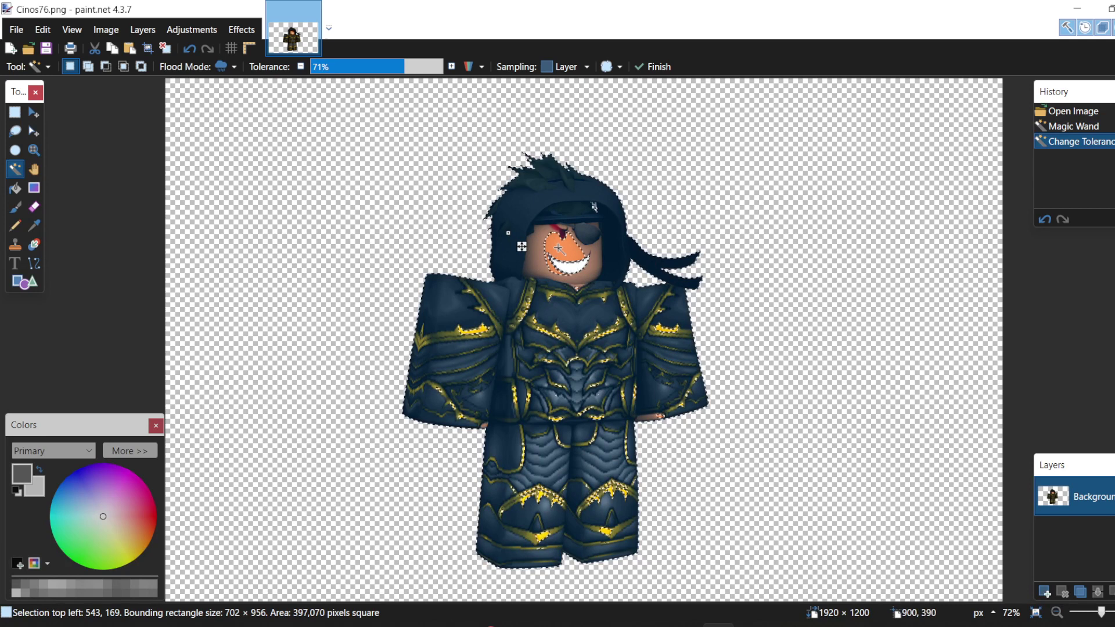
{"action": "left_click", "coordinate": [150, 50]}
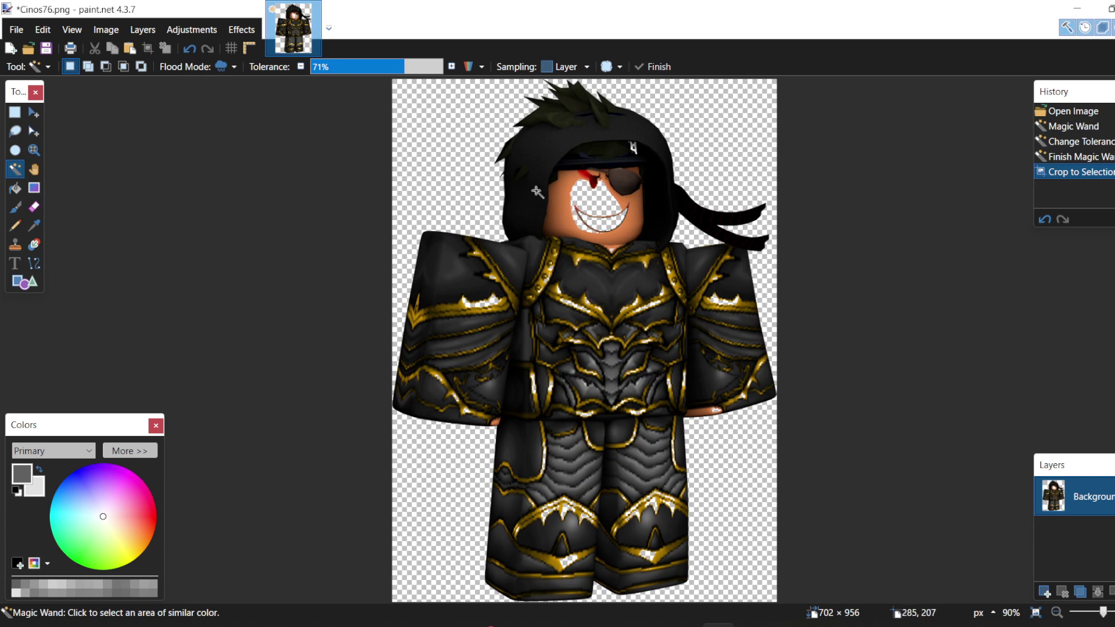
Undo the crop, add the white teeth at 69% tolerance, and re-crop to 702×956
{"action": "left_click", "coordinate": [195, 47]}
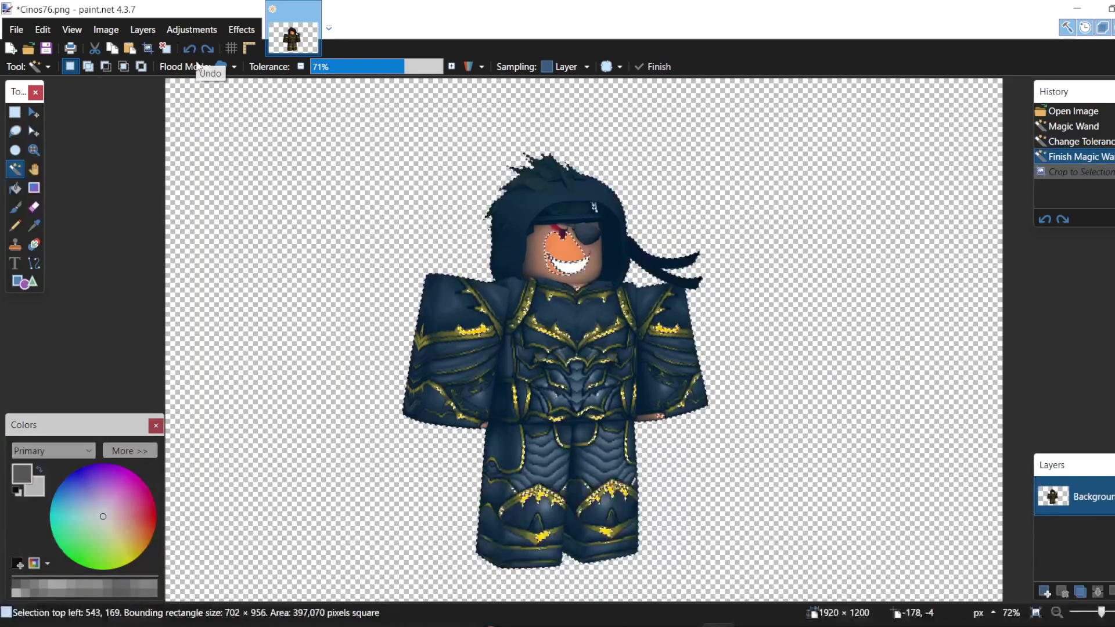
{"action": "left_click", "coordinate": [566, 262], "text": "ctrl"}
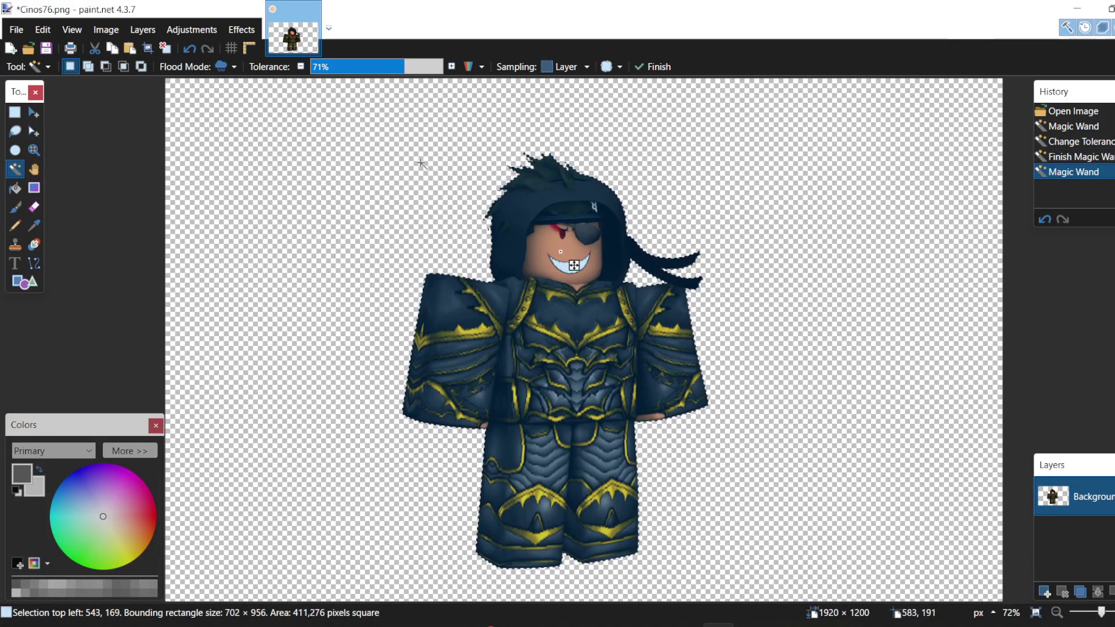
{"action": "left_click", "coordinate": [398, 71]}
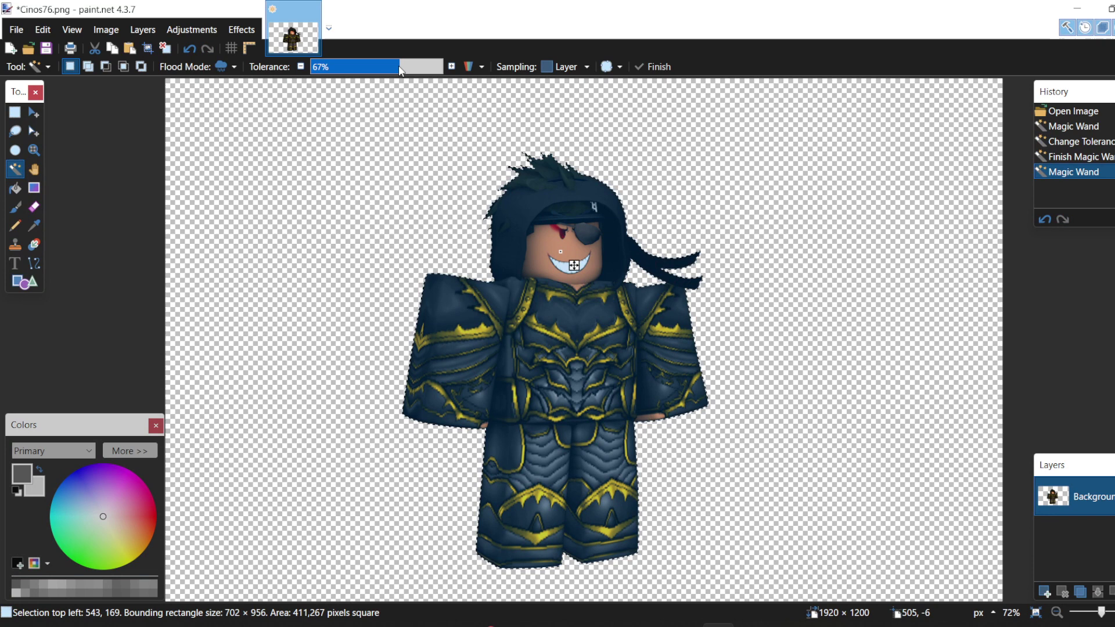
{"action": "left_click", "coordinate": [402, 68]}
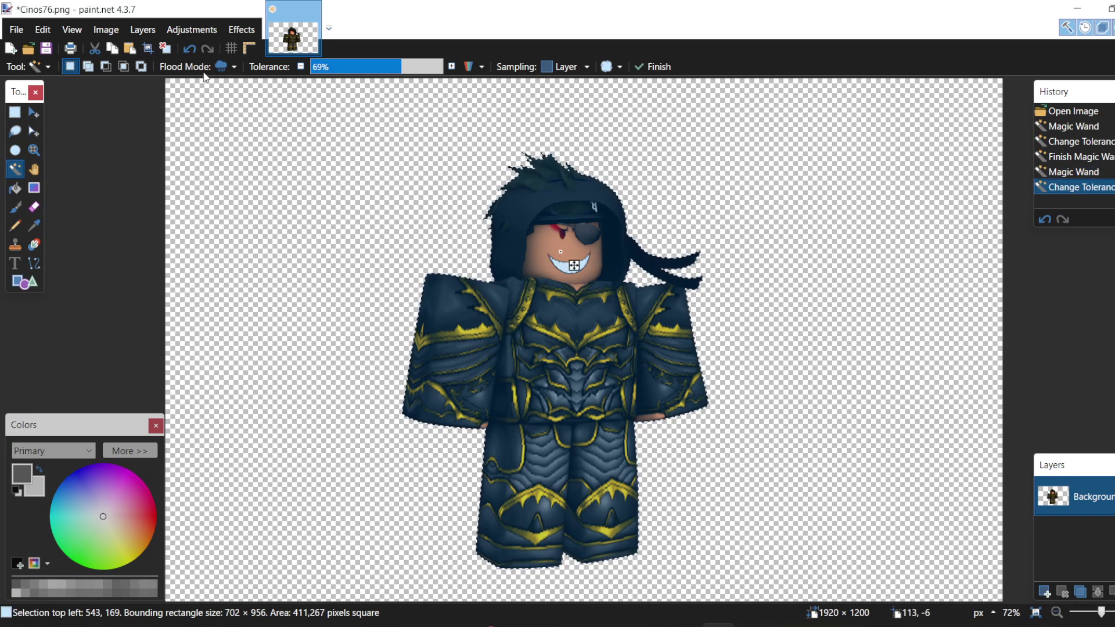
{"action": "left_click", "coordinate": [148, 48]}
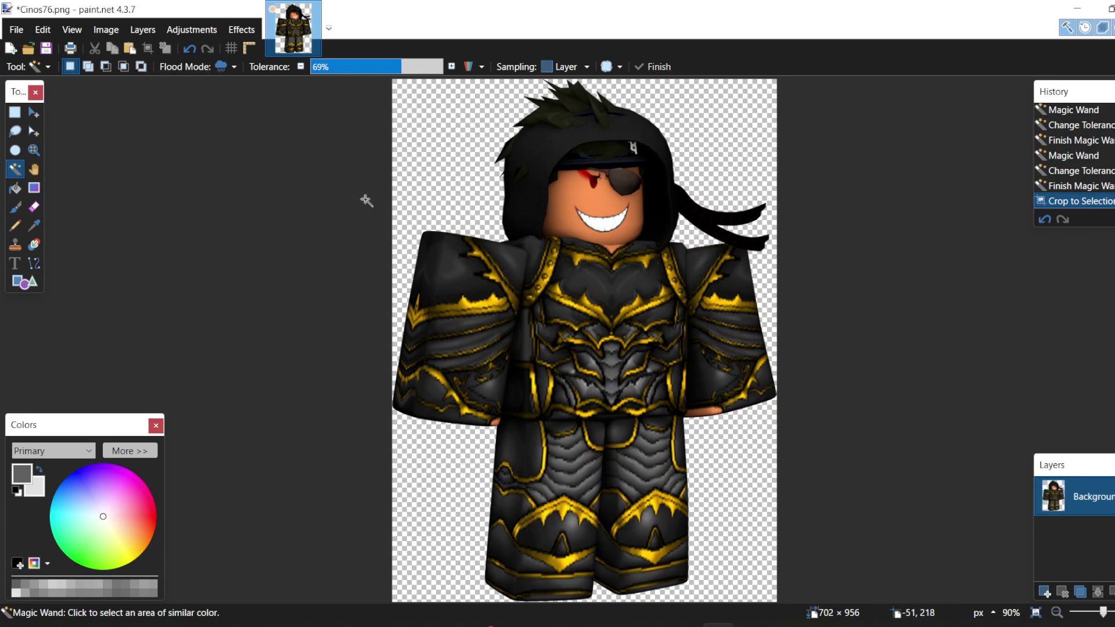
Save the cropped Cinos76.png as PNG, then glance at the Documents folder in File Explorer
{"action": "left_click", "coordinate": [46, 49]}
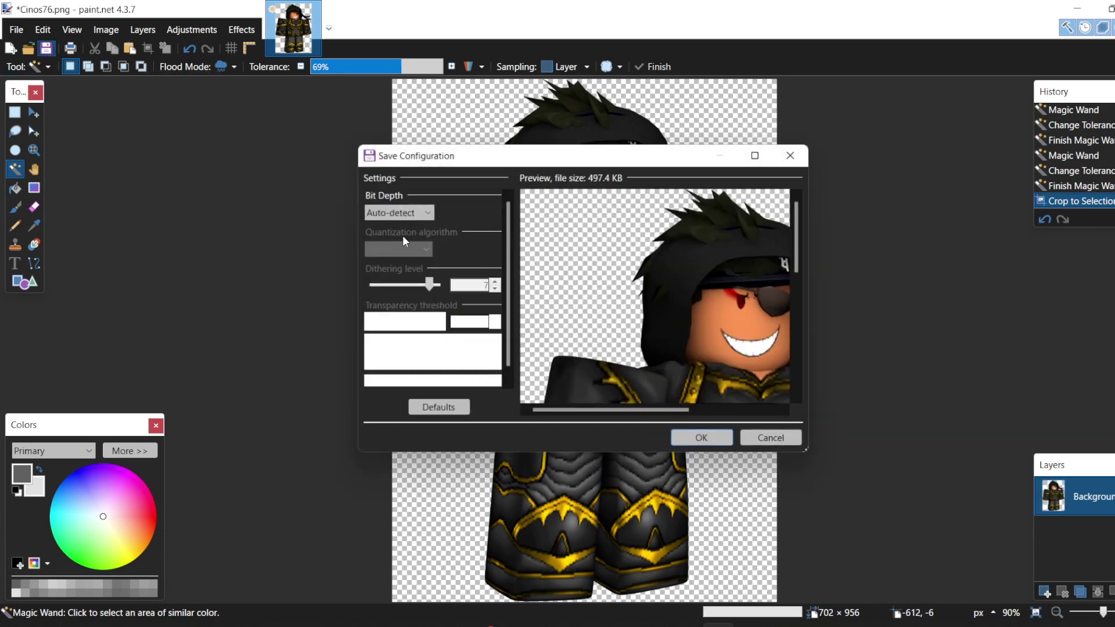
{"action": "left_click", "coordinate": [703, 439]}
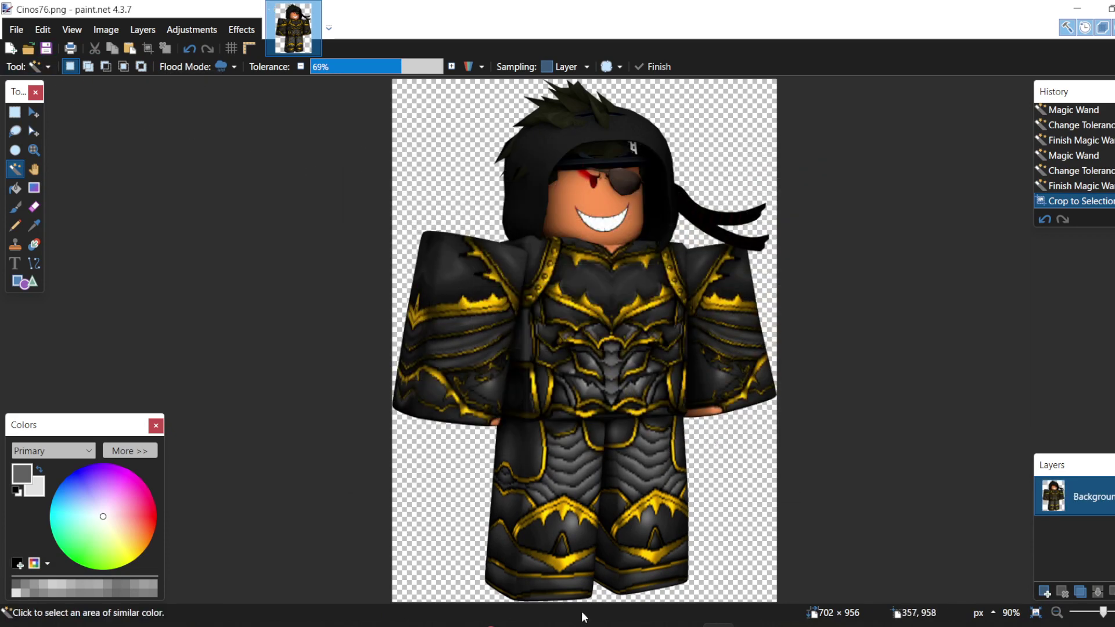
{"action": "key", "text": "alt+Tab"}
{"action": "left_click", "coordinate": [285, 273]}
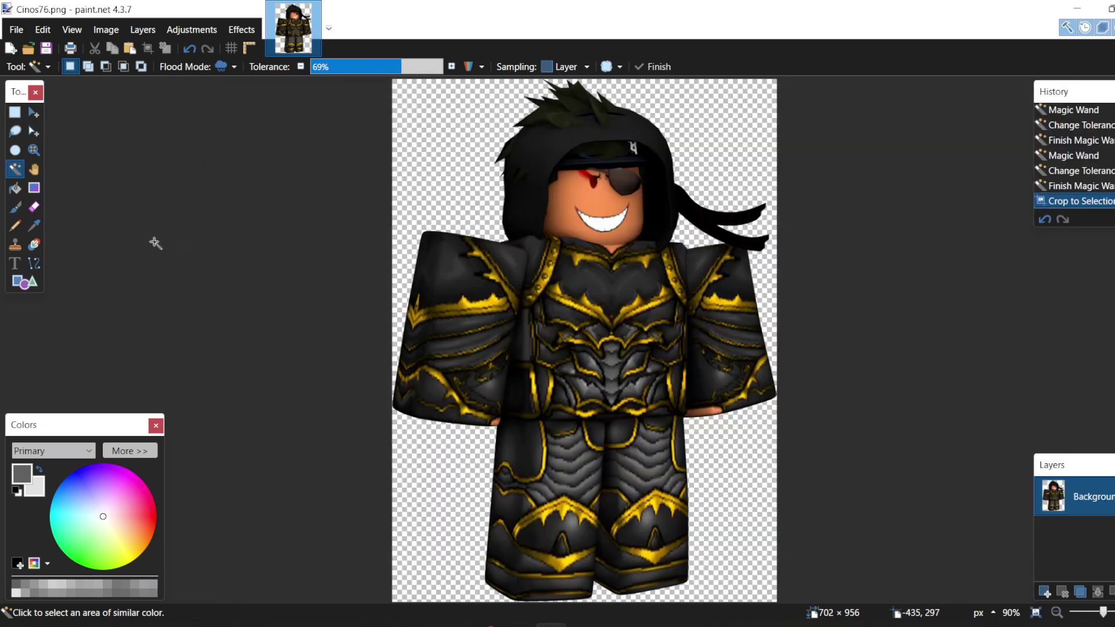
{"action": "left_click", "coordinate": [154, 244]}
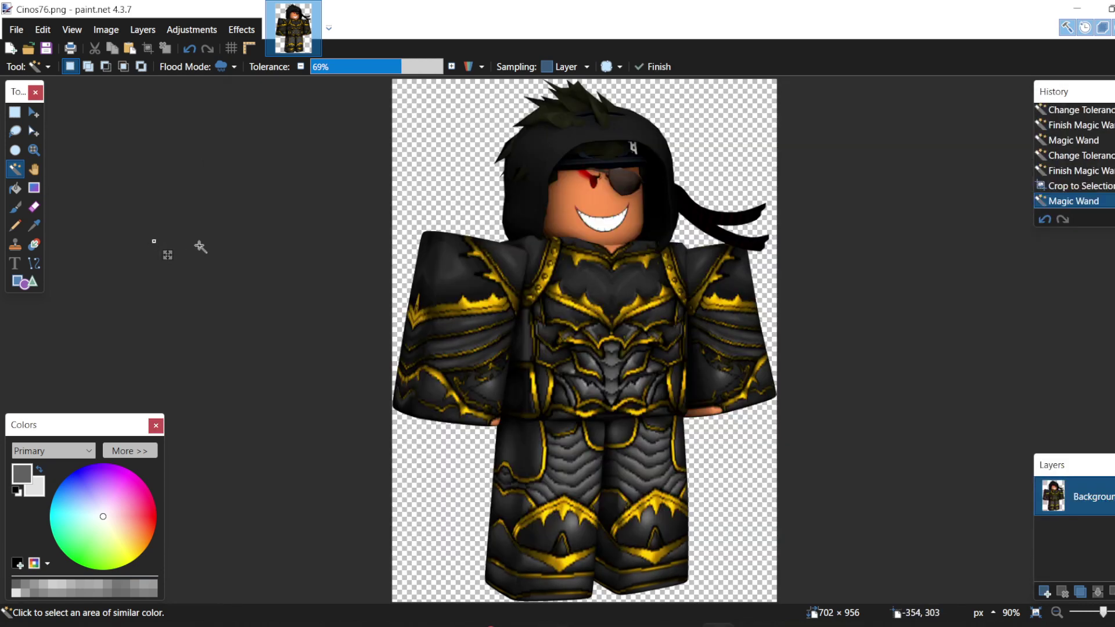